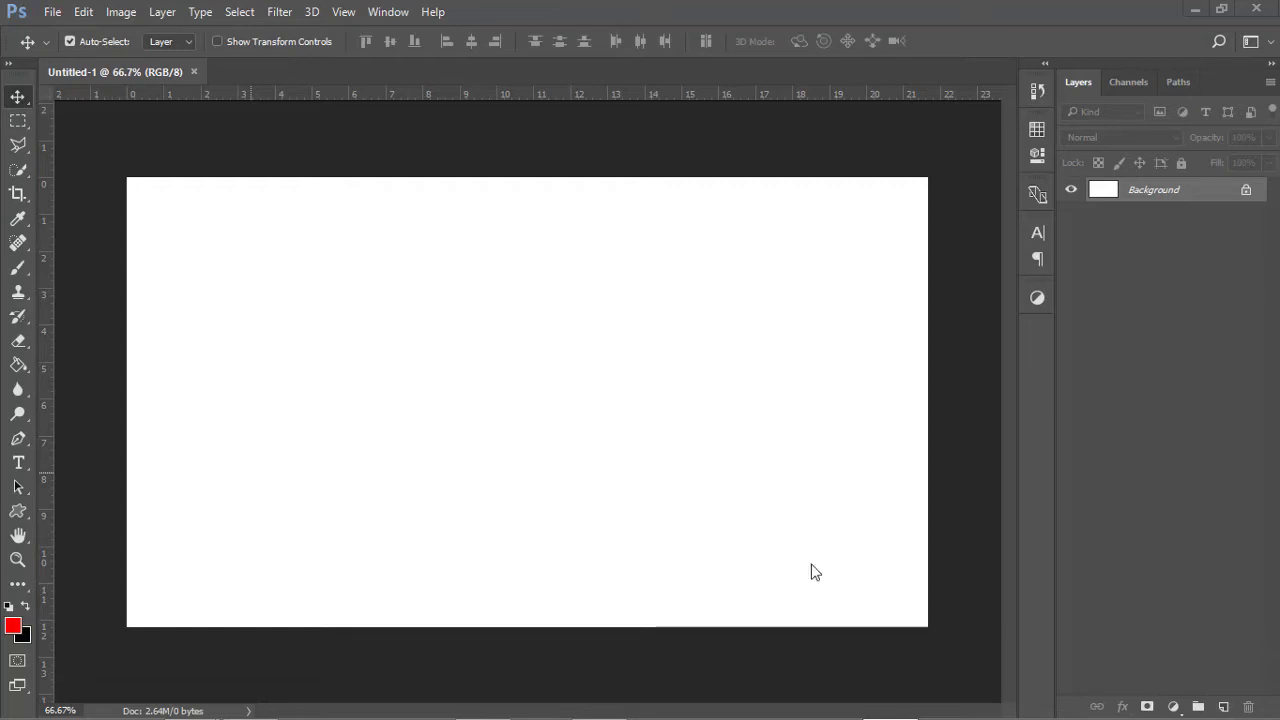
Draw a large circle near the canvas centre with the Ellipse Tool.
left_click(26, 514)
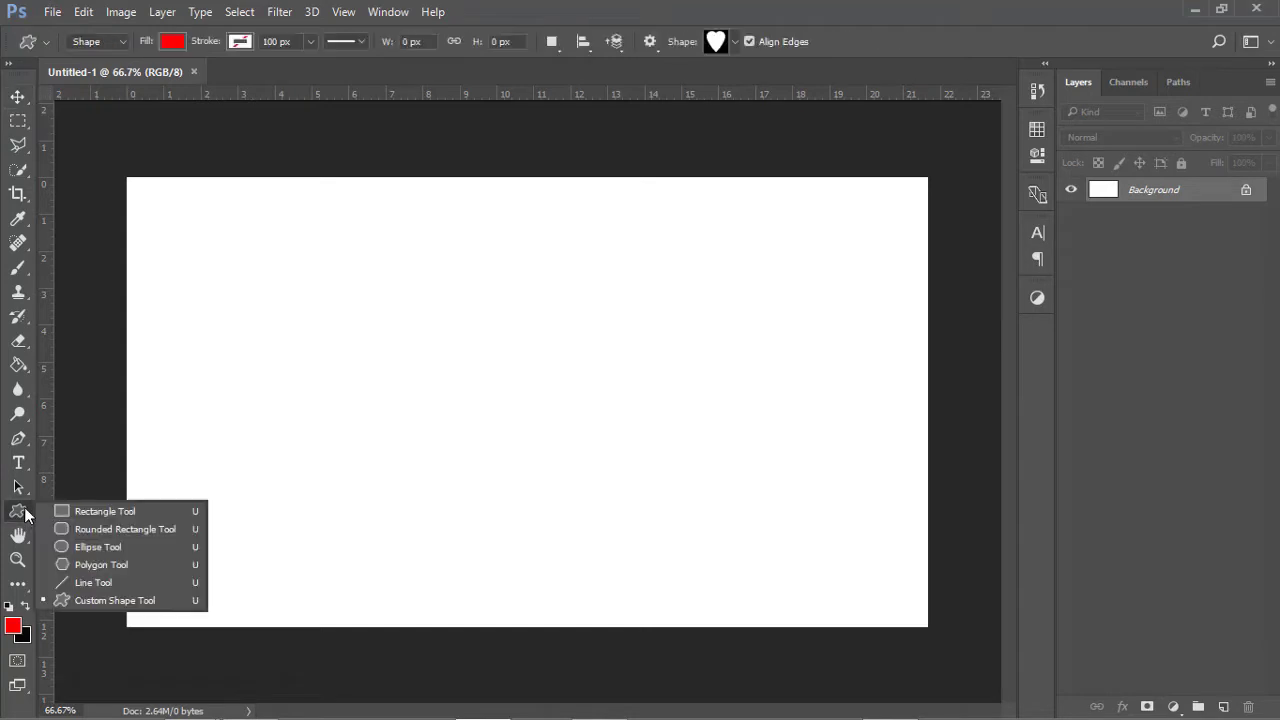
left_click(82, 547)
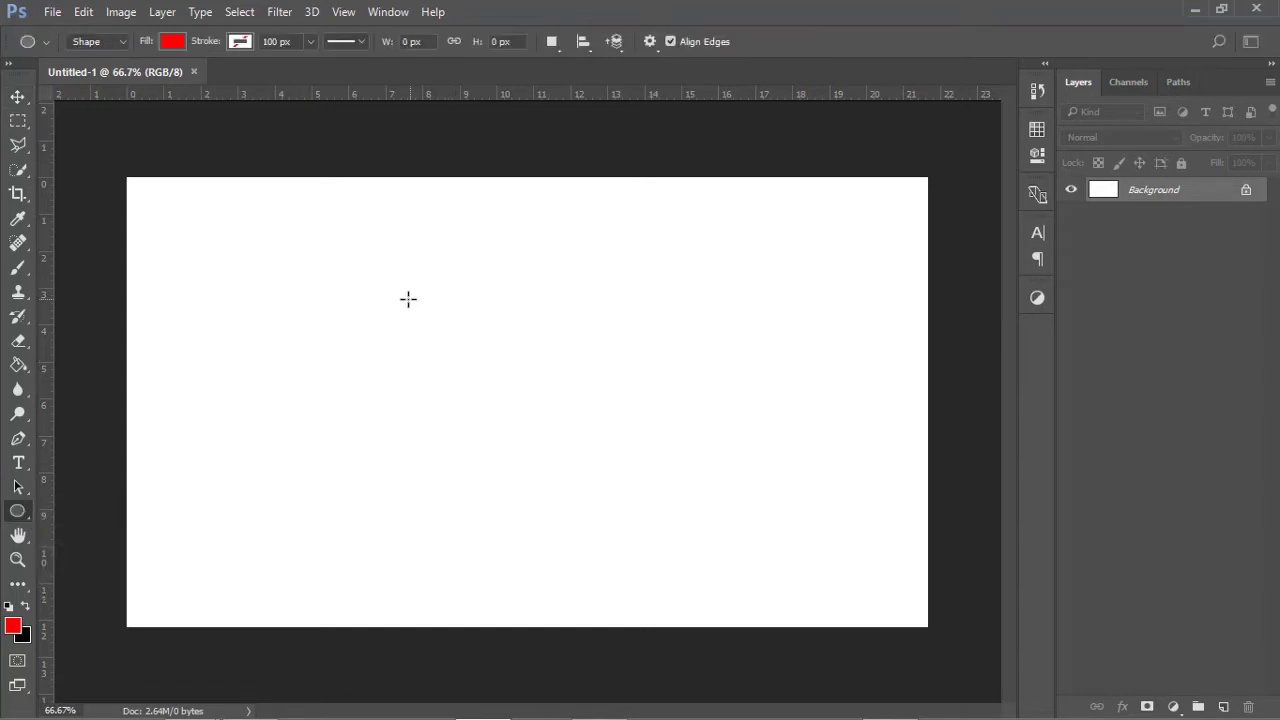
left_click_drag(376, 282, 641, 614)
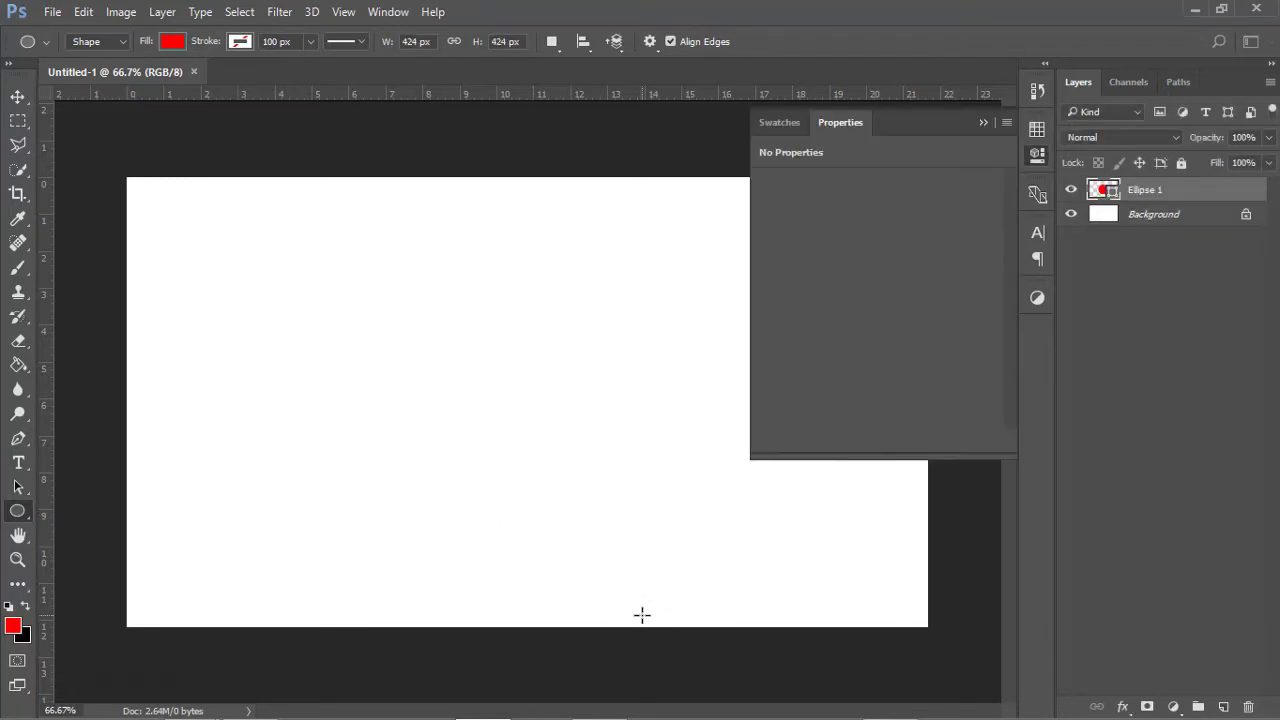
Change the circle's fill from red to a bright teal green.
left_click(769, 268)
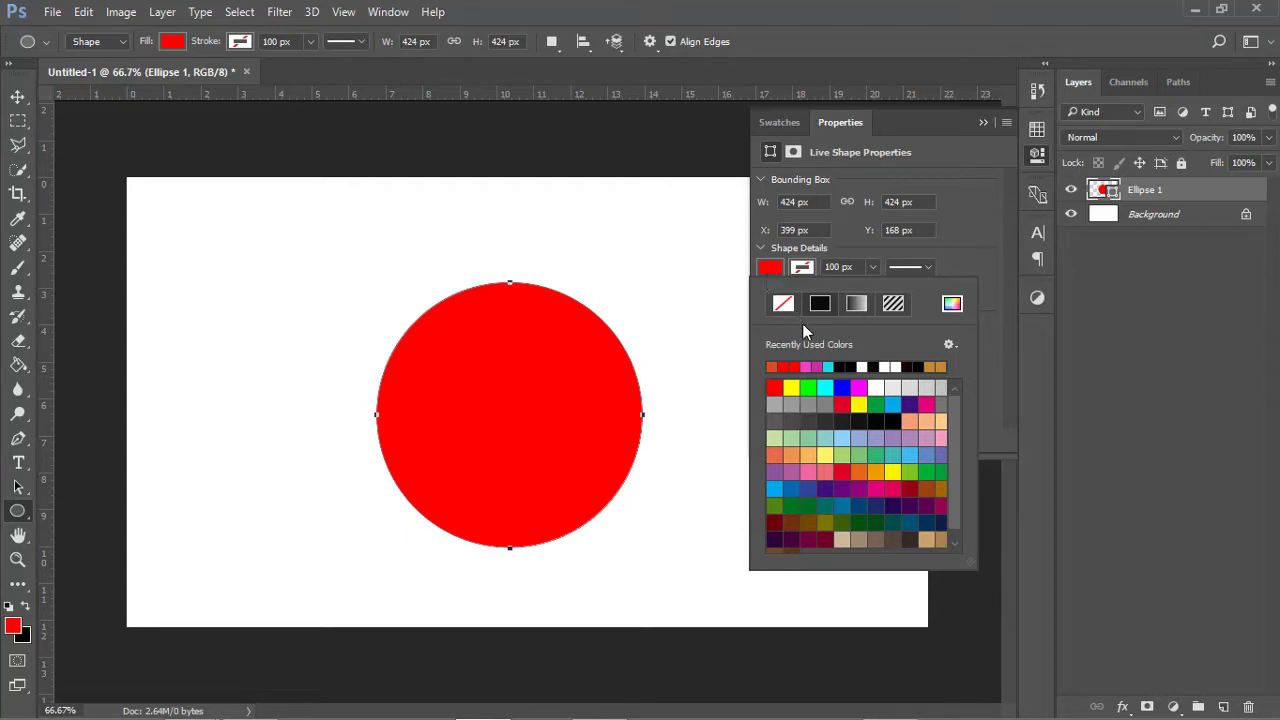
left_click(952, 304)
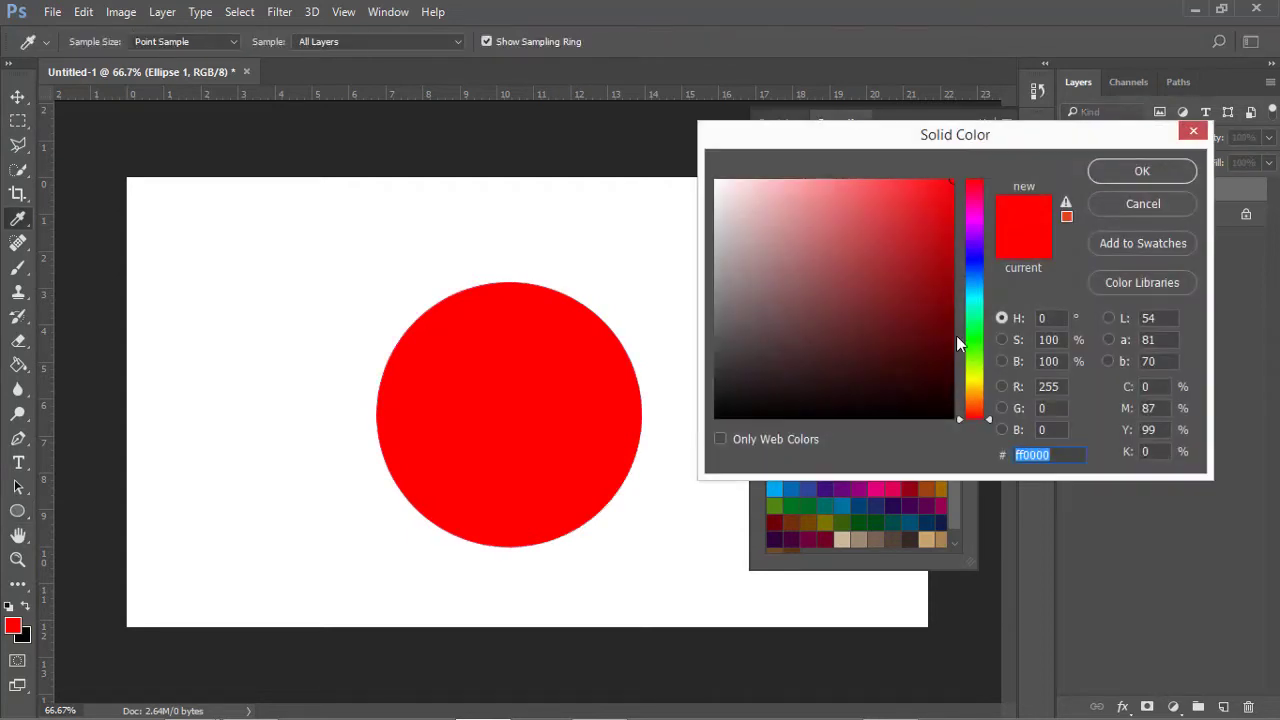
left_click_drag(969, 378, 975, 316)
left_click(926, 205)
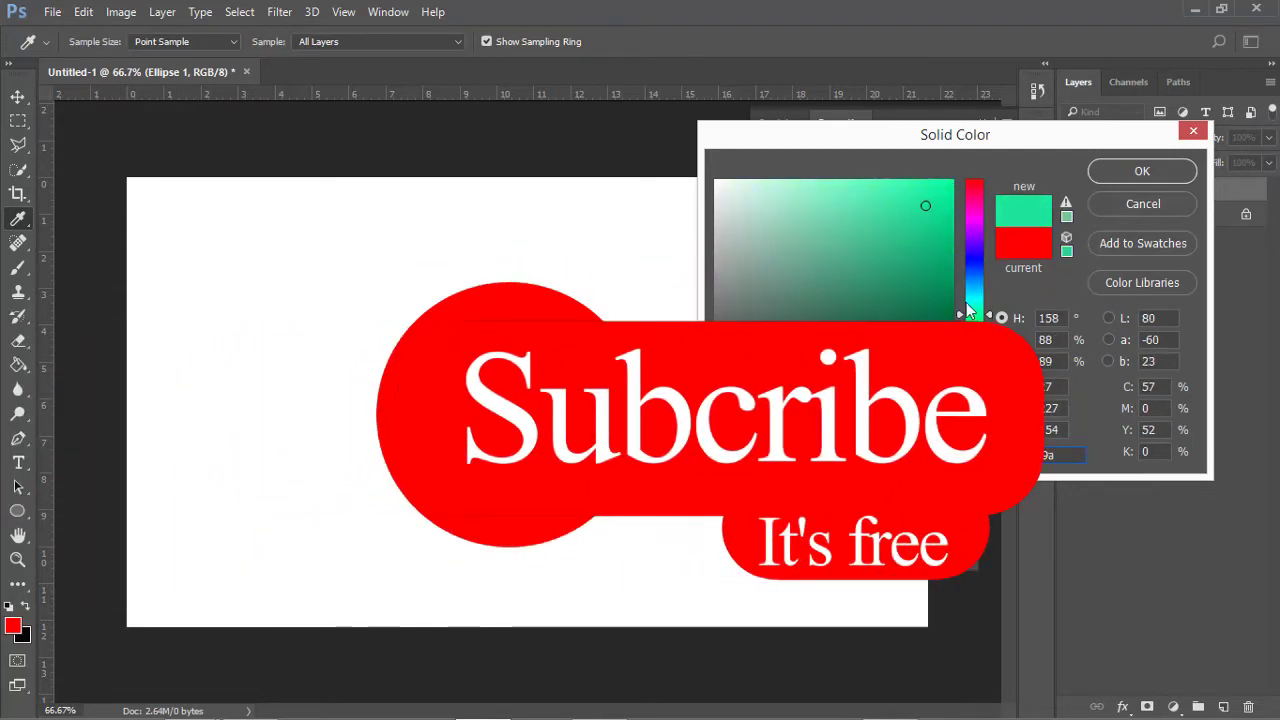
left_click(1119, 177)
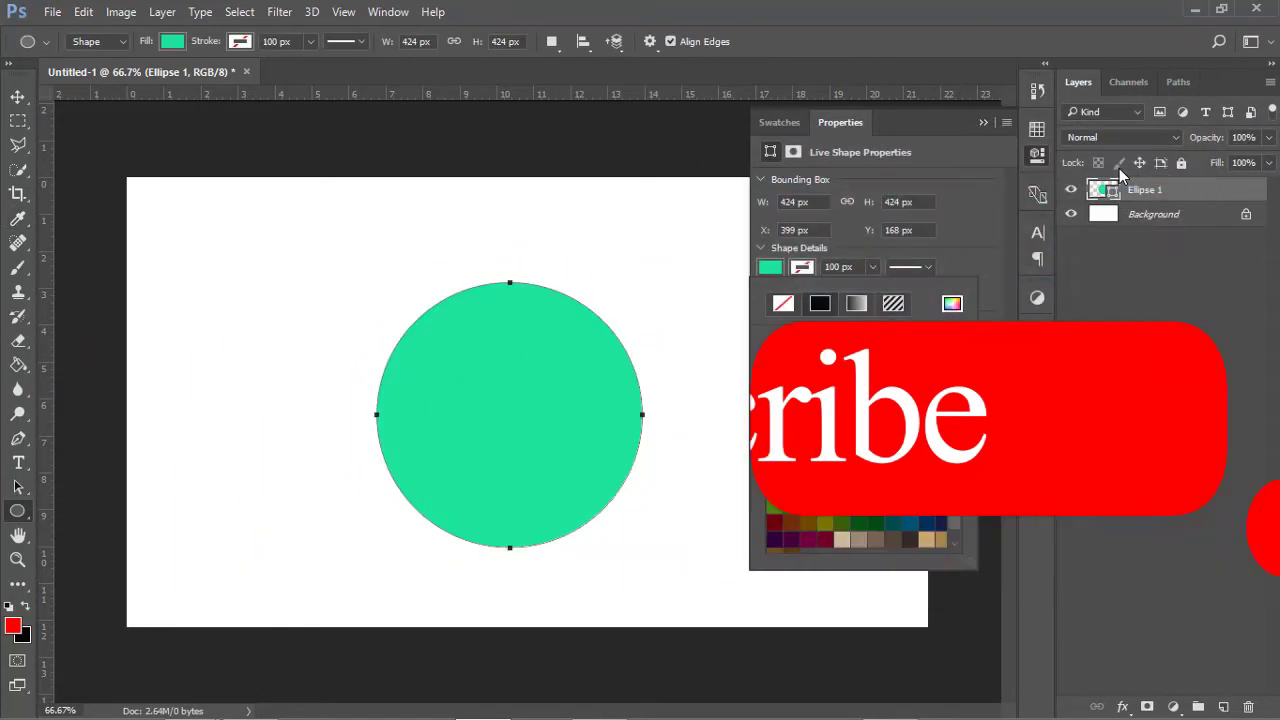
left_click(783, 303)
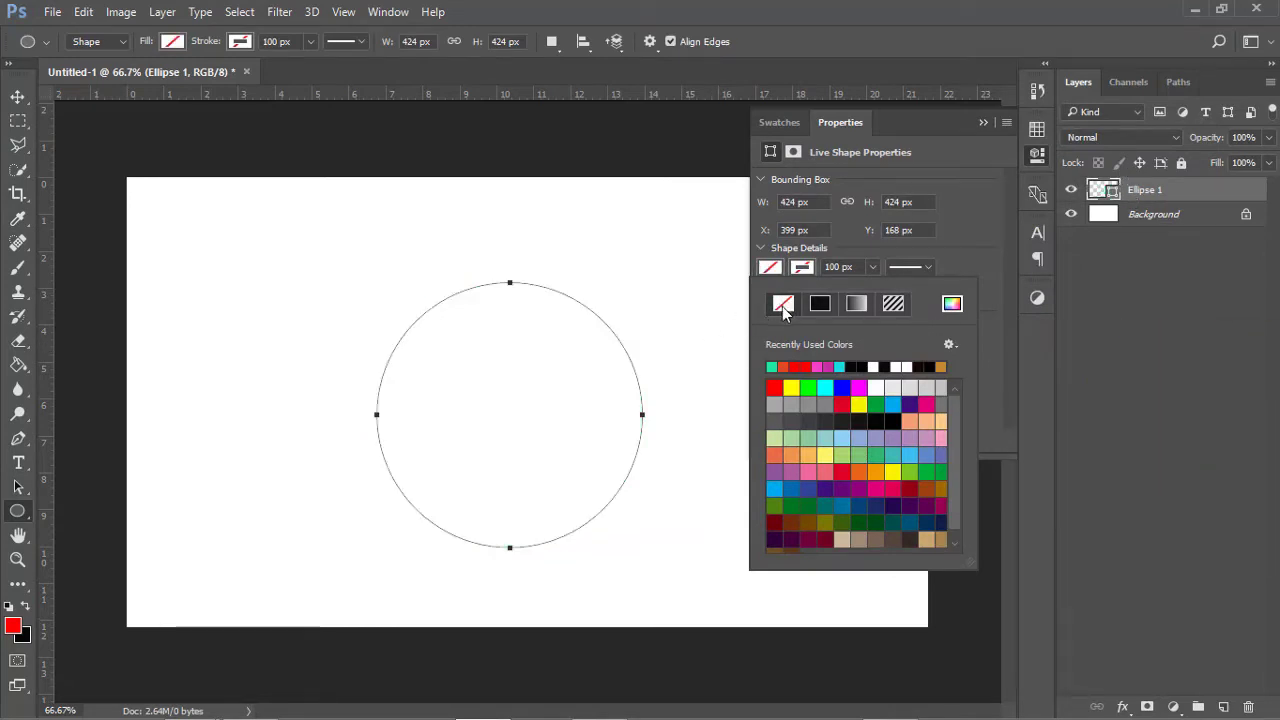
left_click(773, 366)
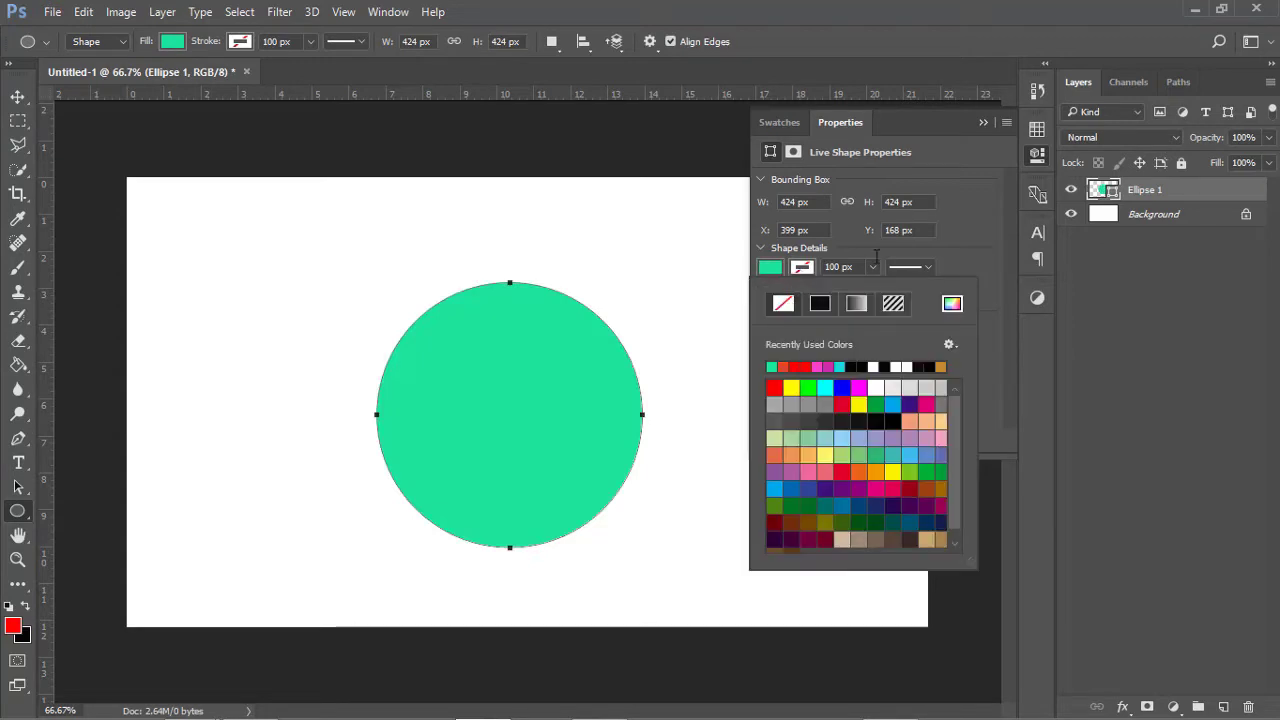
left_click(984, 124)
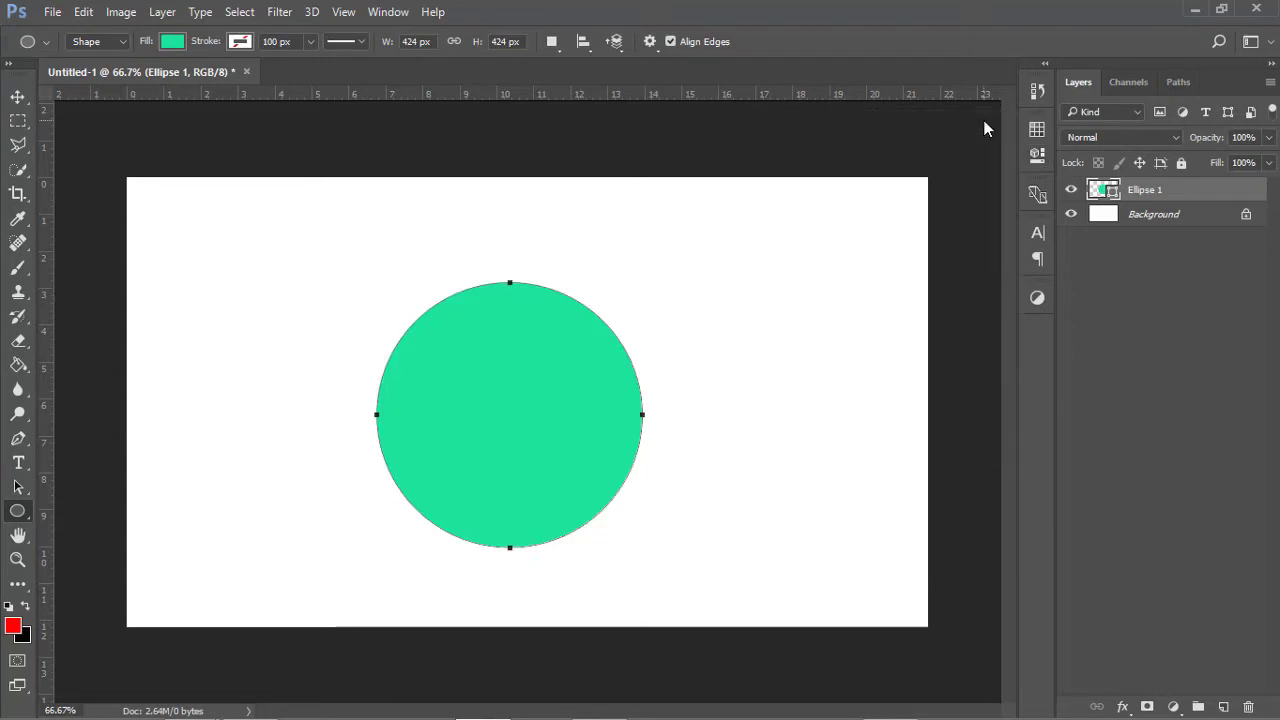
Unlock the background as Layer 0 and add two new empty layers.
left_click(1245, 218)
left_click(1172, 194)
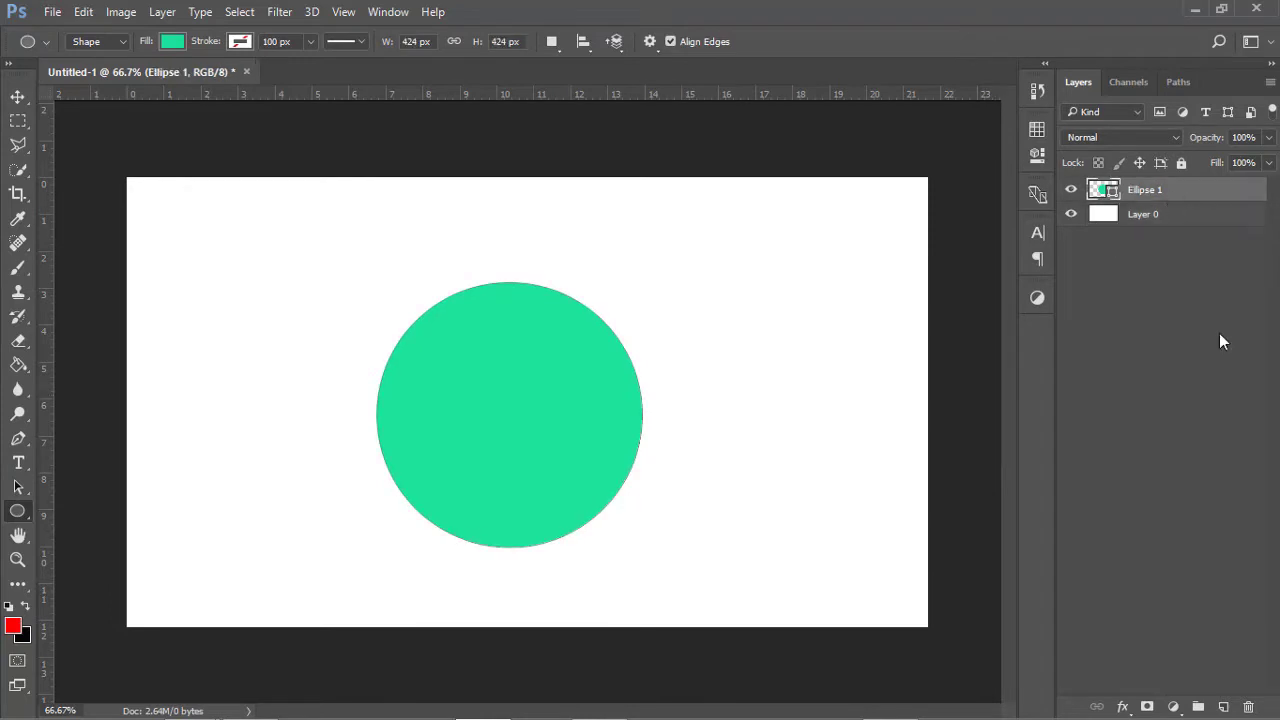
left_click(1223, 707)
left_click(1223, 707)
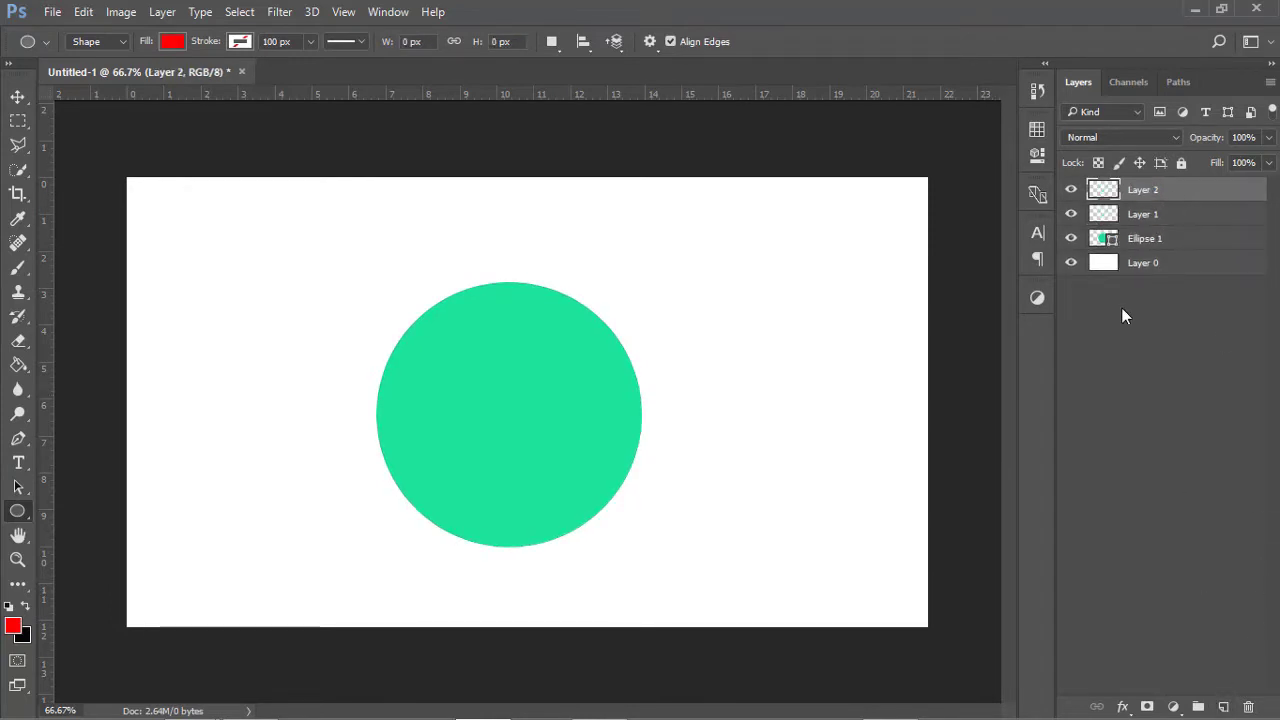
Rename the two new layers Shadow and highlights1.
left_click(1136, 215)
double_click(1141, 215)
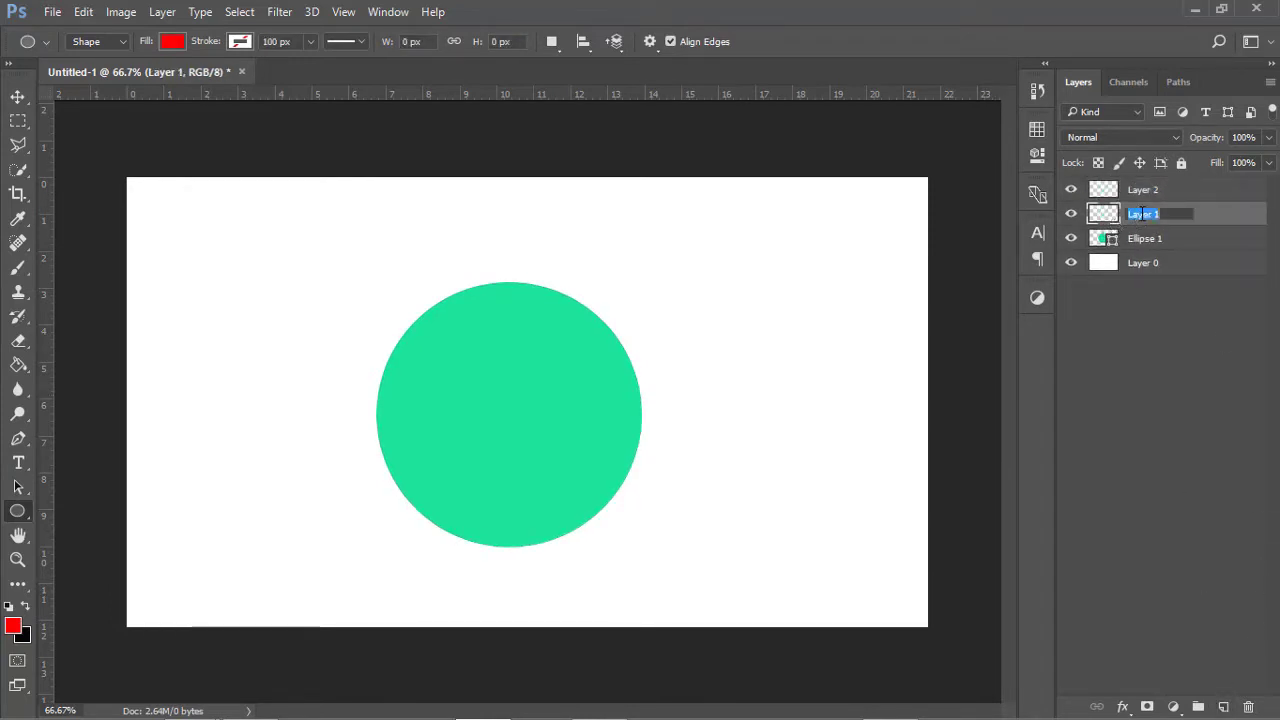
key("BackSpace")
type("Shadow")
double_click(1136, 189)
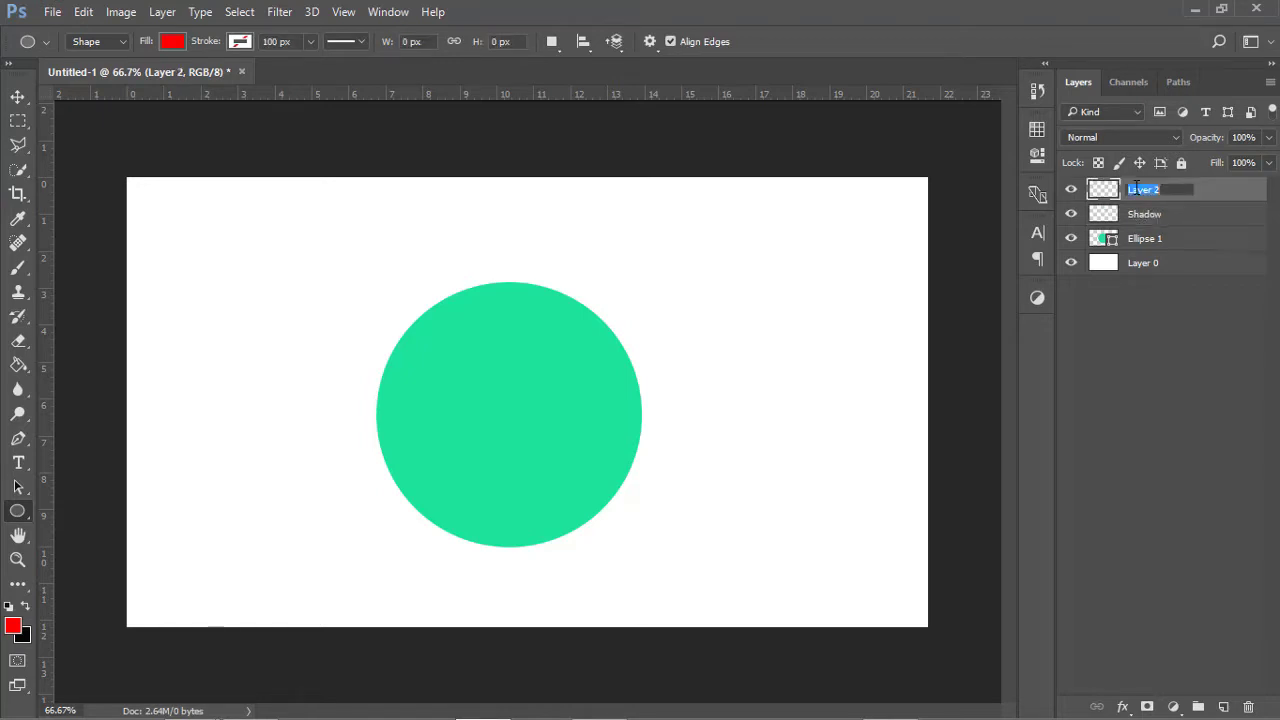
type("highl")
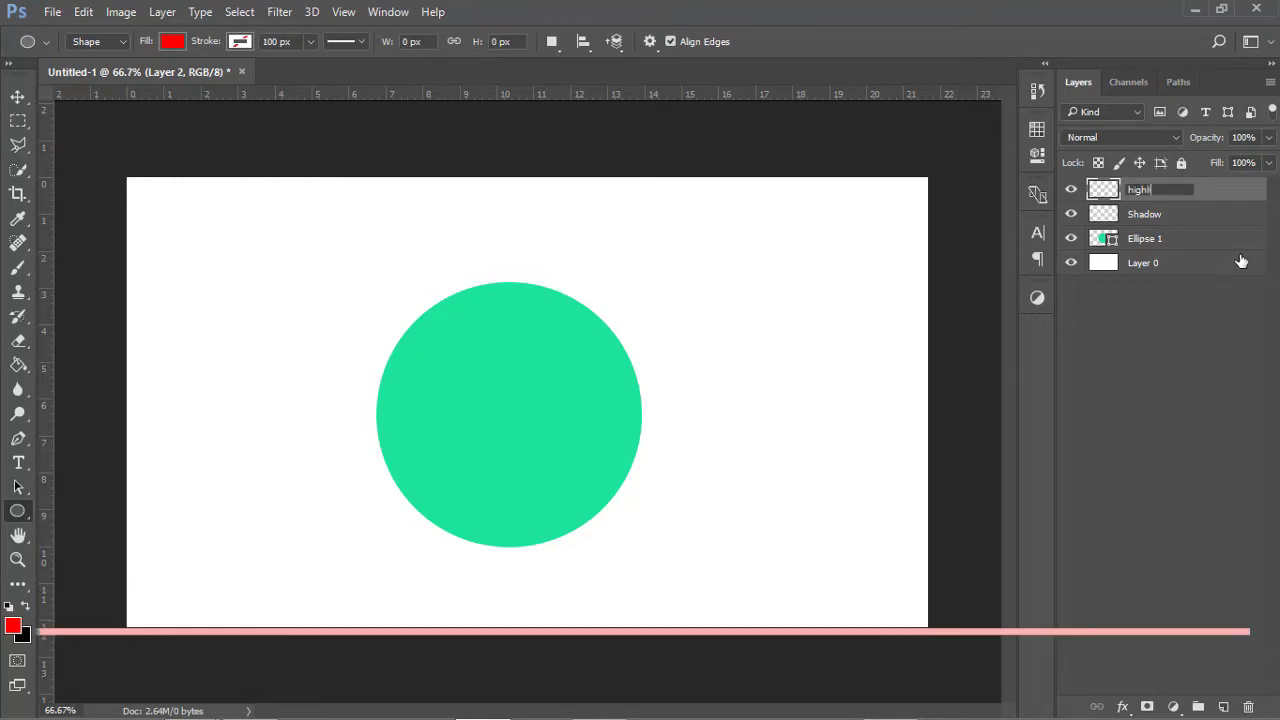
type("ights")
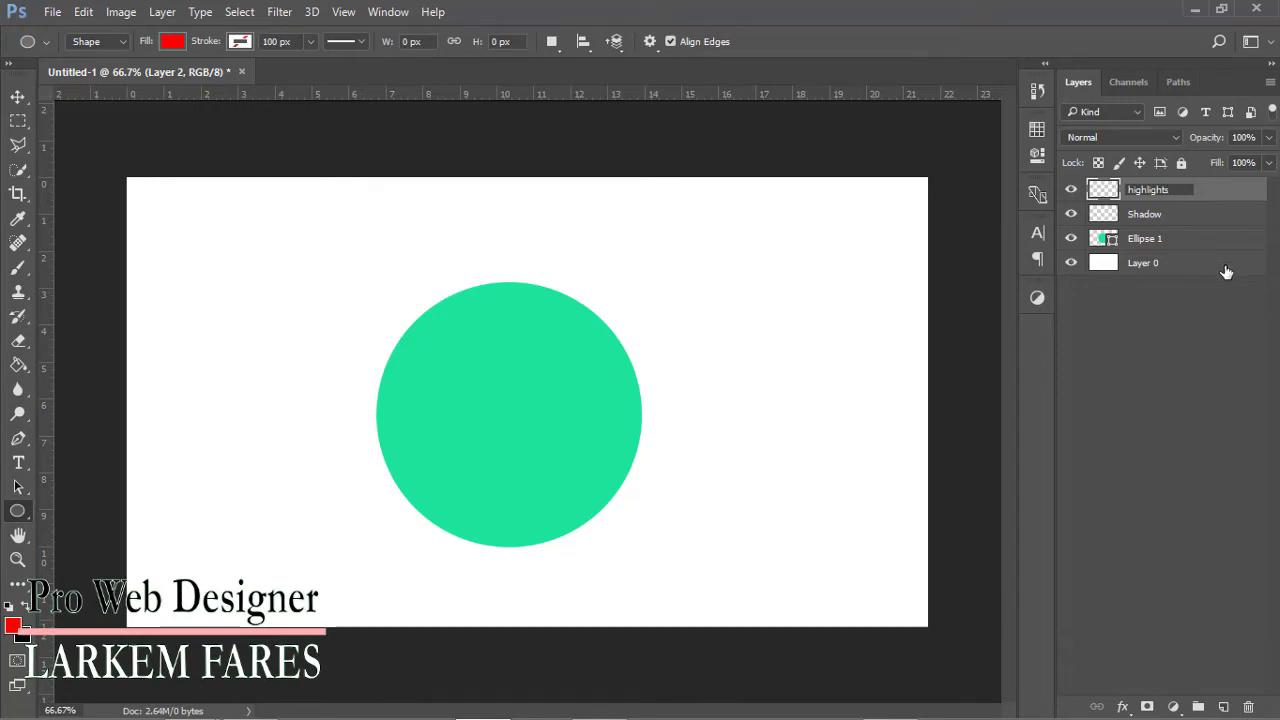
type("1")
left_click(1221, 191)
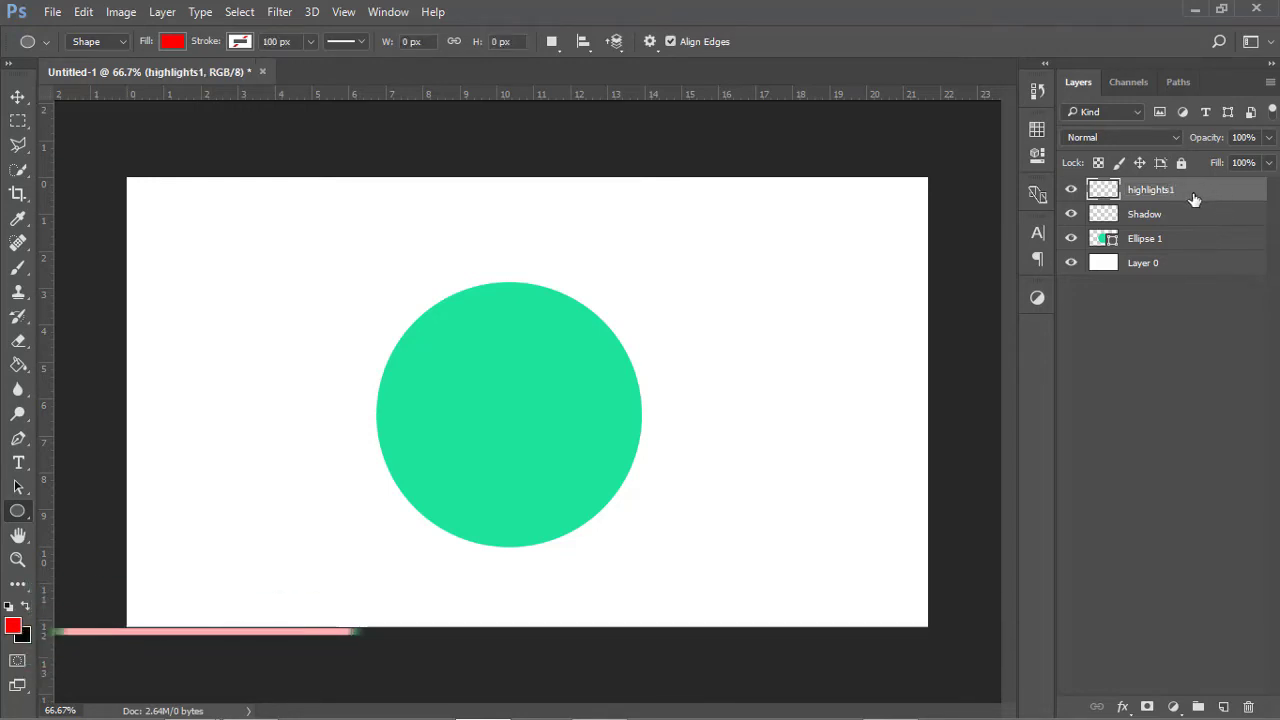
double_click(1180, 190)
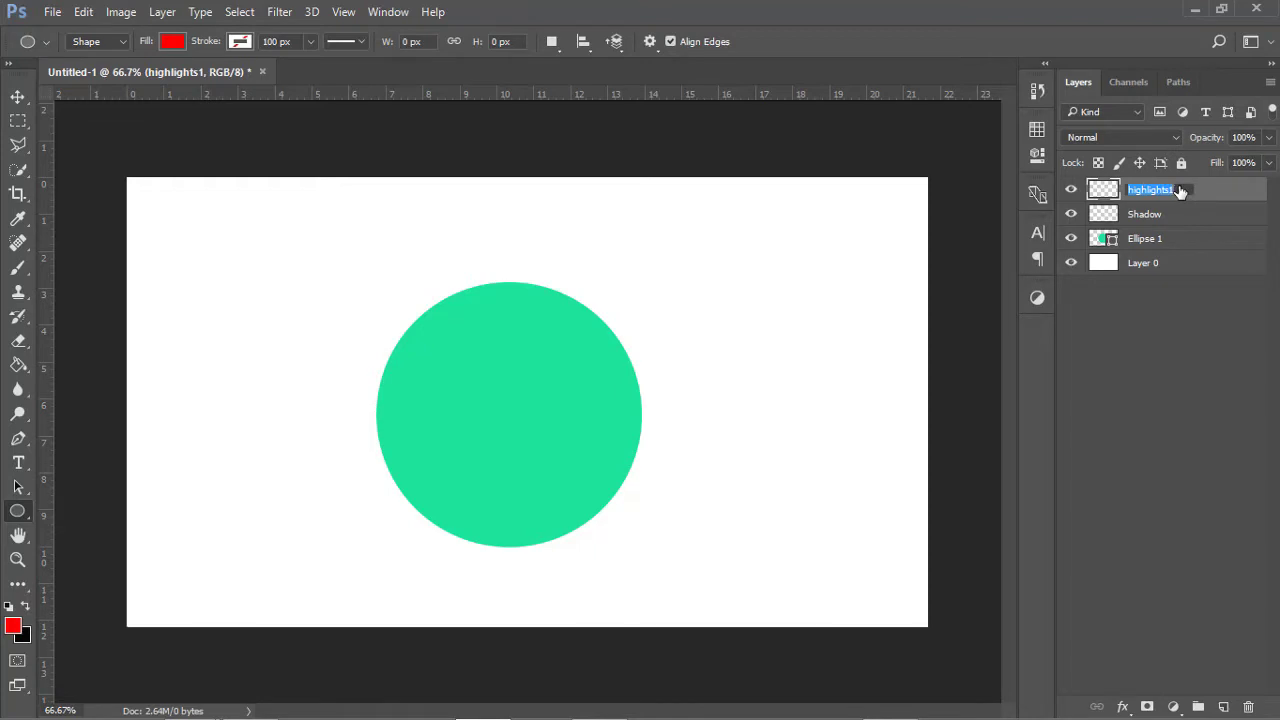
left_click(1177, 402)
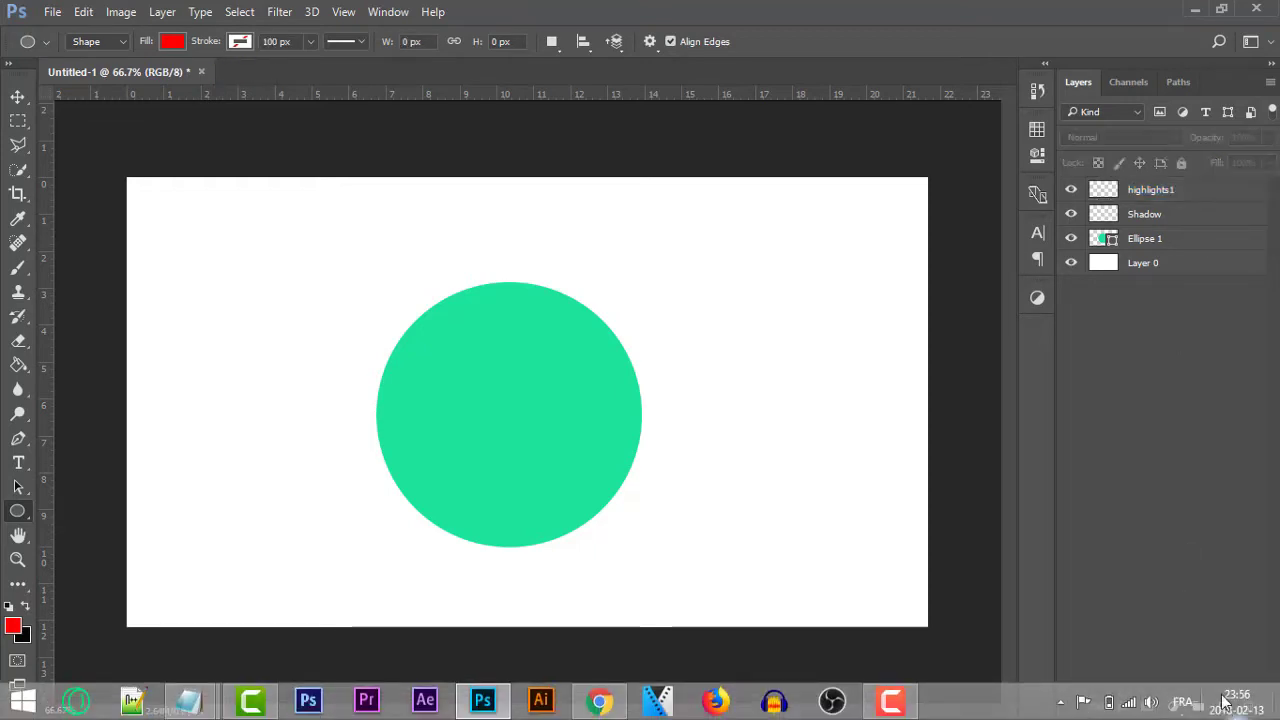
Add another empty layer on top and name it highlights2.
left_click(1222, 707)
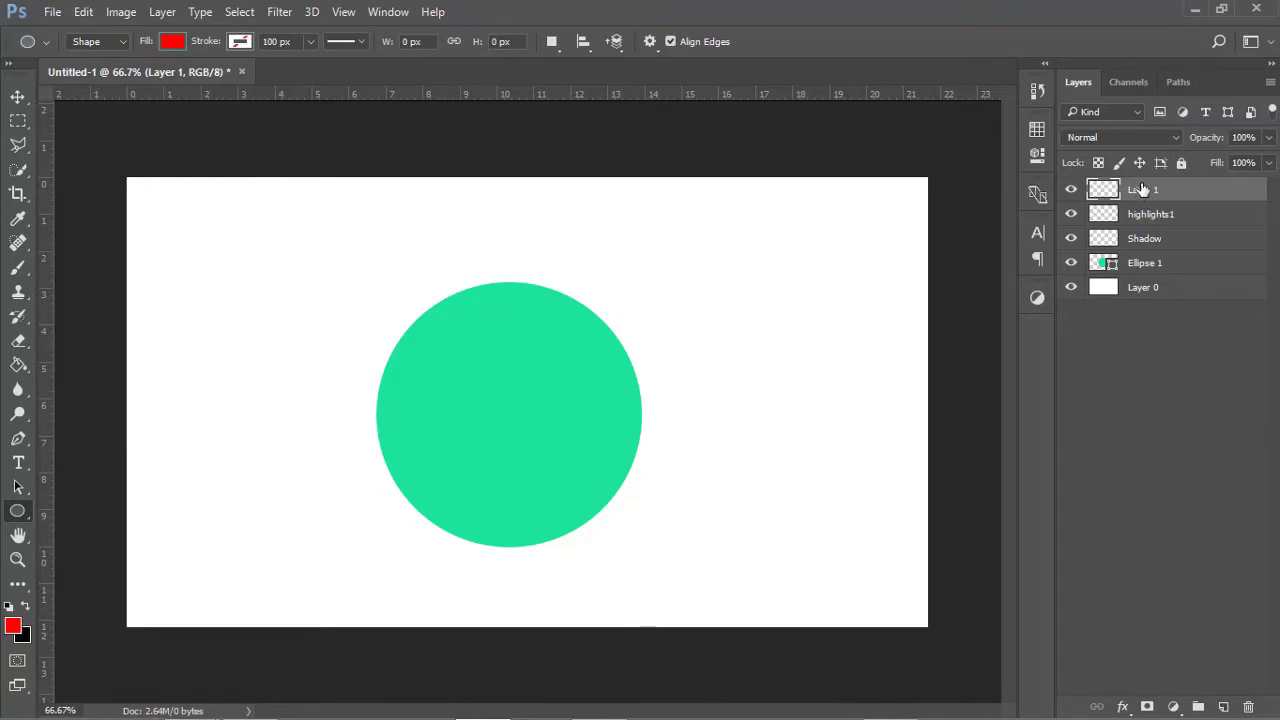
key("BackSpace")
type("highlights2")
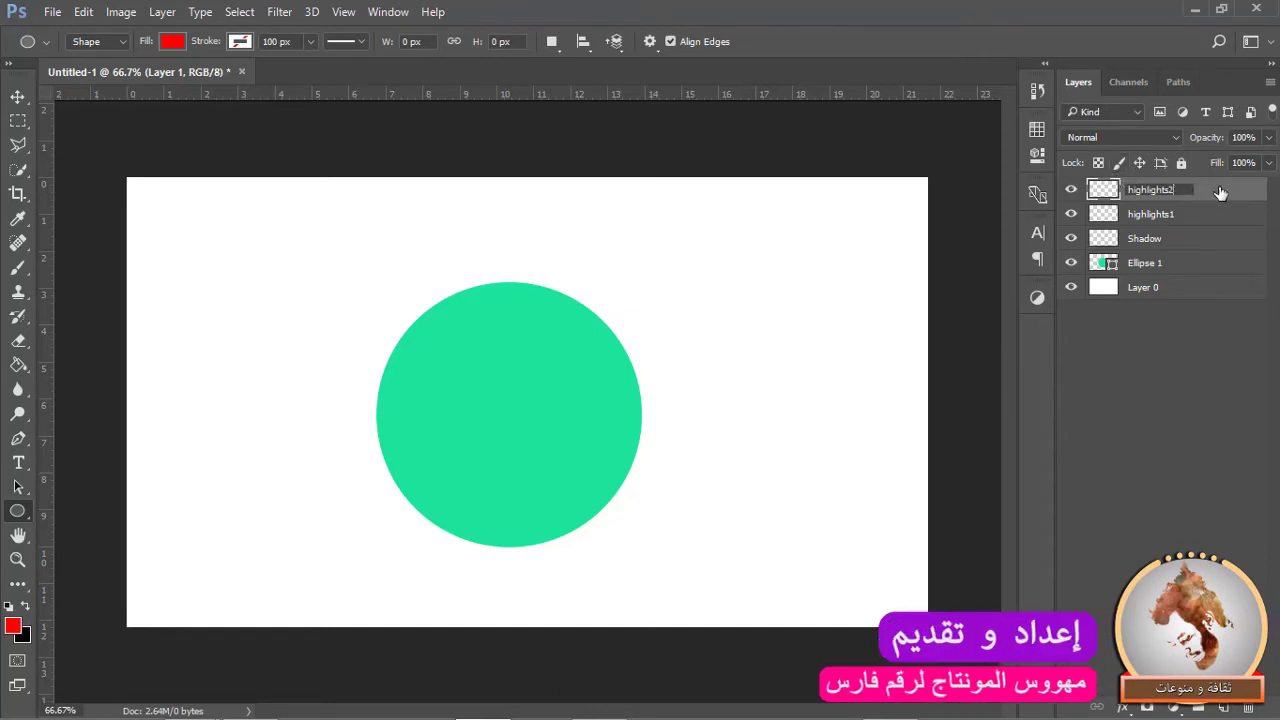
key("Return")
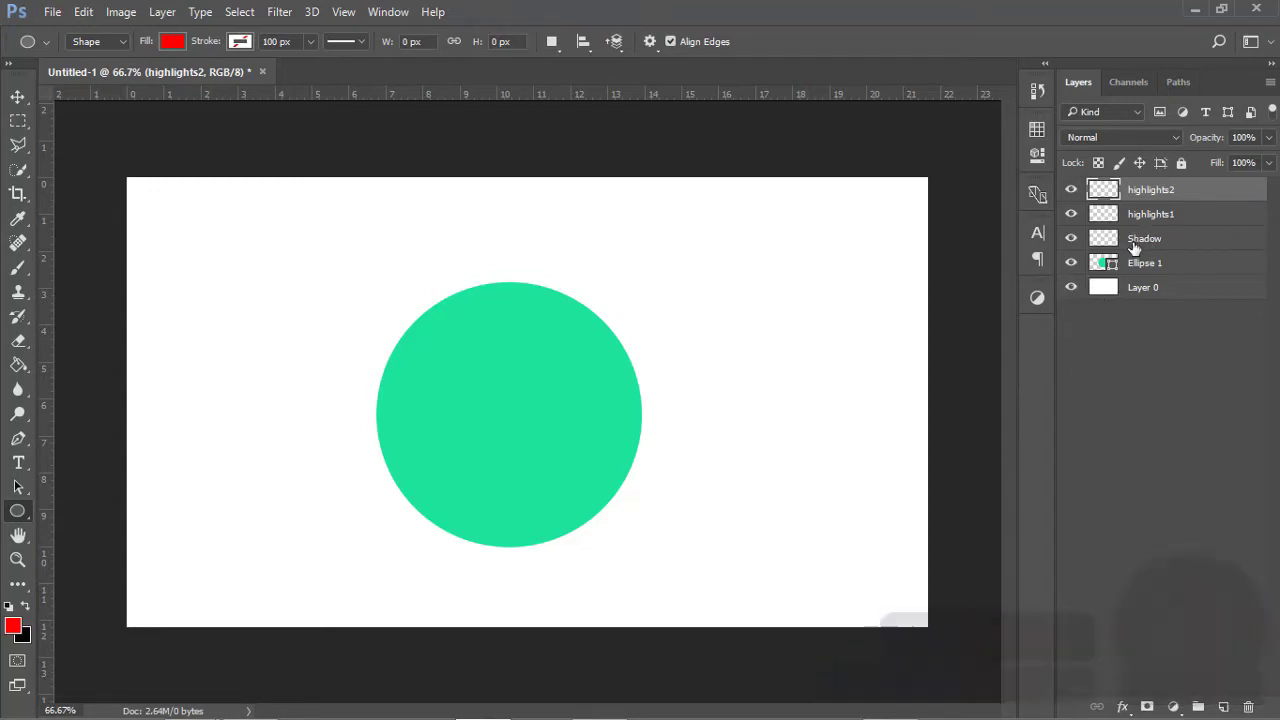
Set the foreground colour to a darker green sampled from the circle's teal.
left_click(1094, 244)
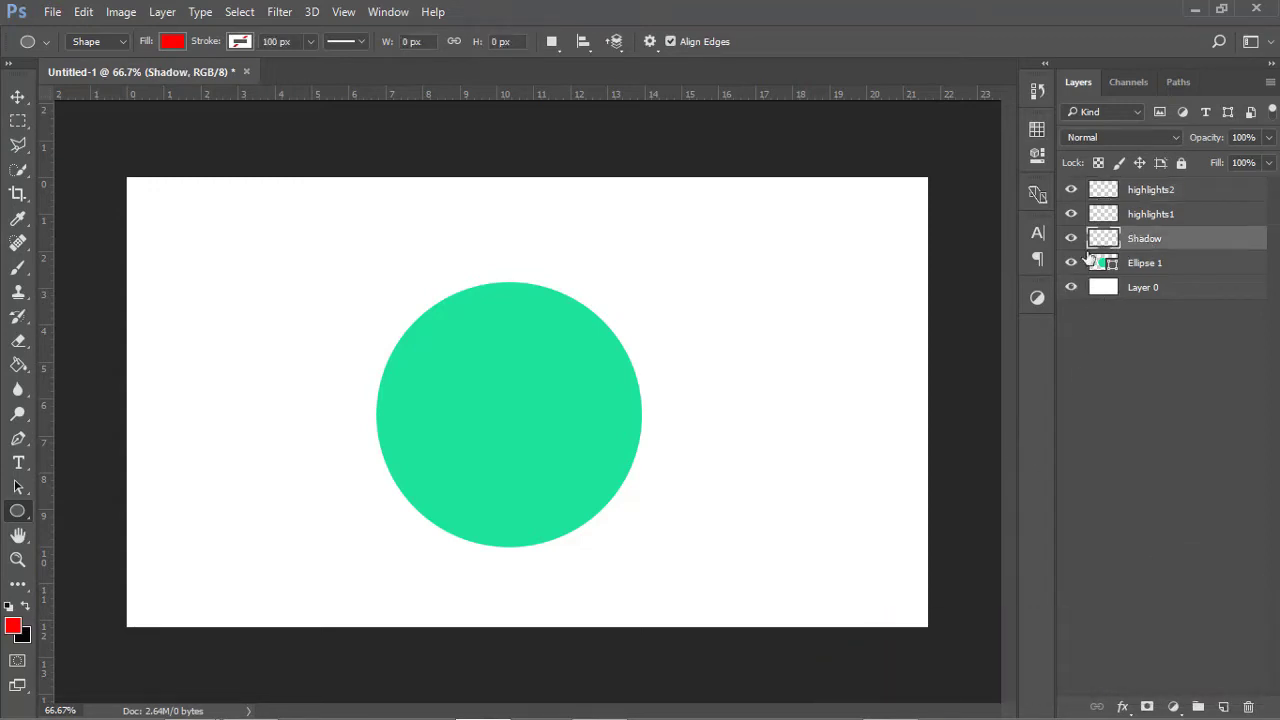
left_click(1152, 265)
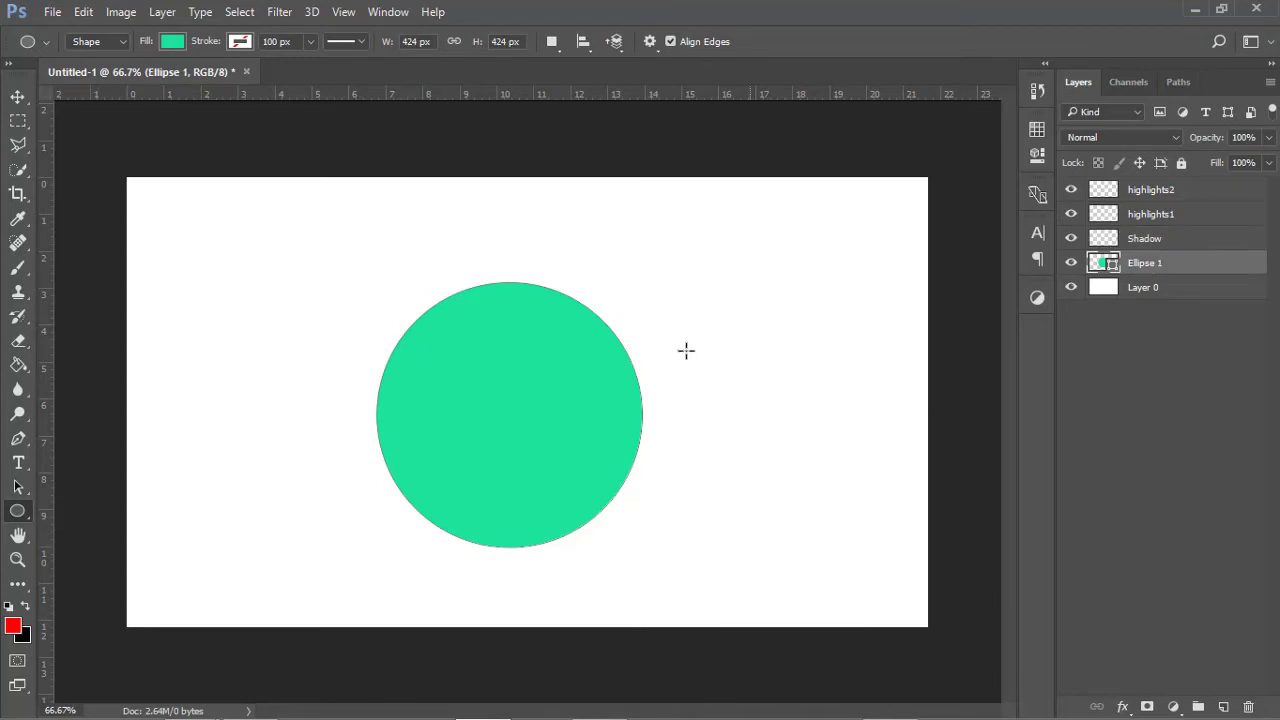
left_click(13, 626)
left_click(459, 404)
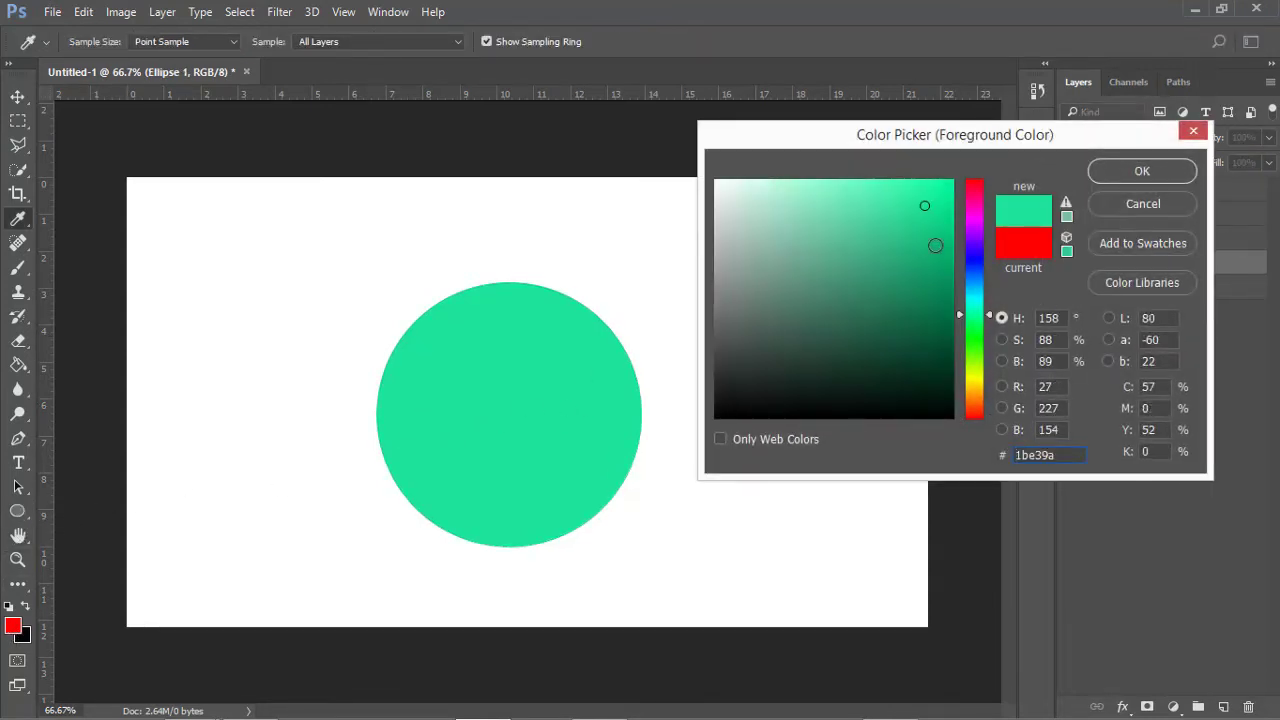
left_click_drag(911, 247, 872, 307)
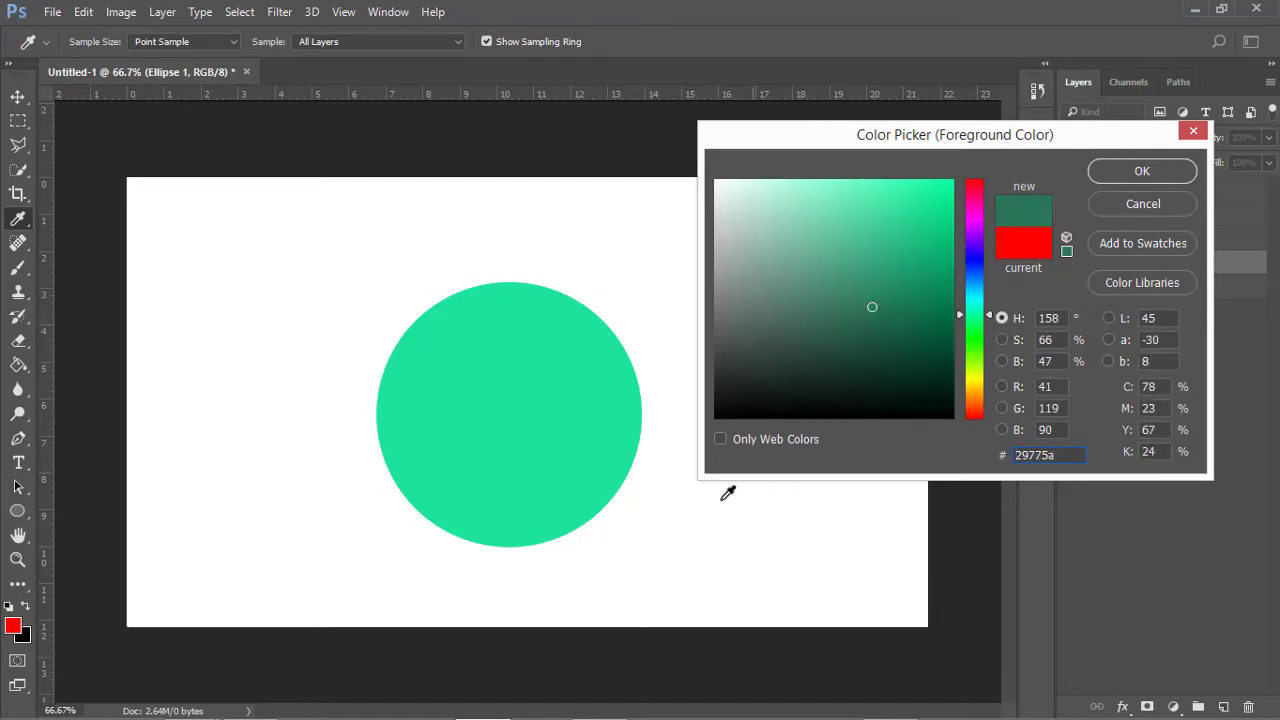
left_click(1126, 172)
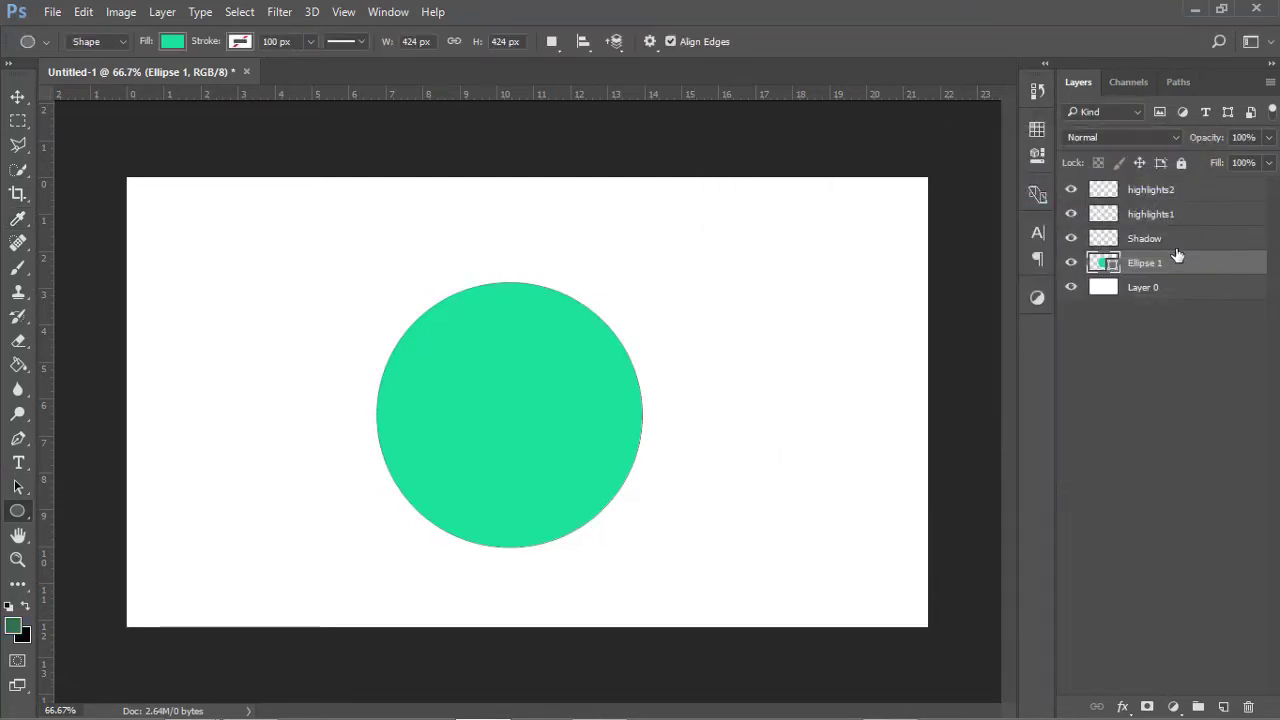
Load the Ellipse 1 circle outline as a selection and make Shadow the active layer.
left_click(1103, 263, "ctrl")
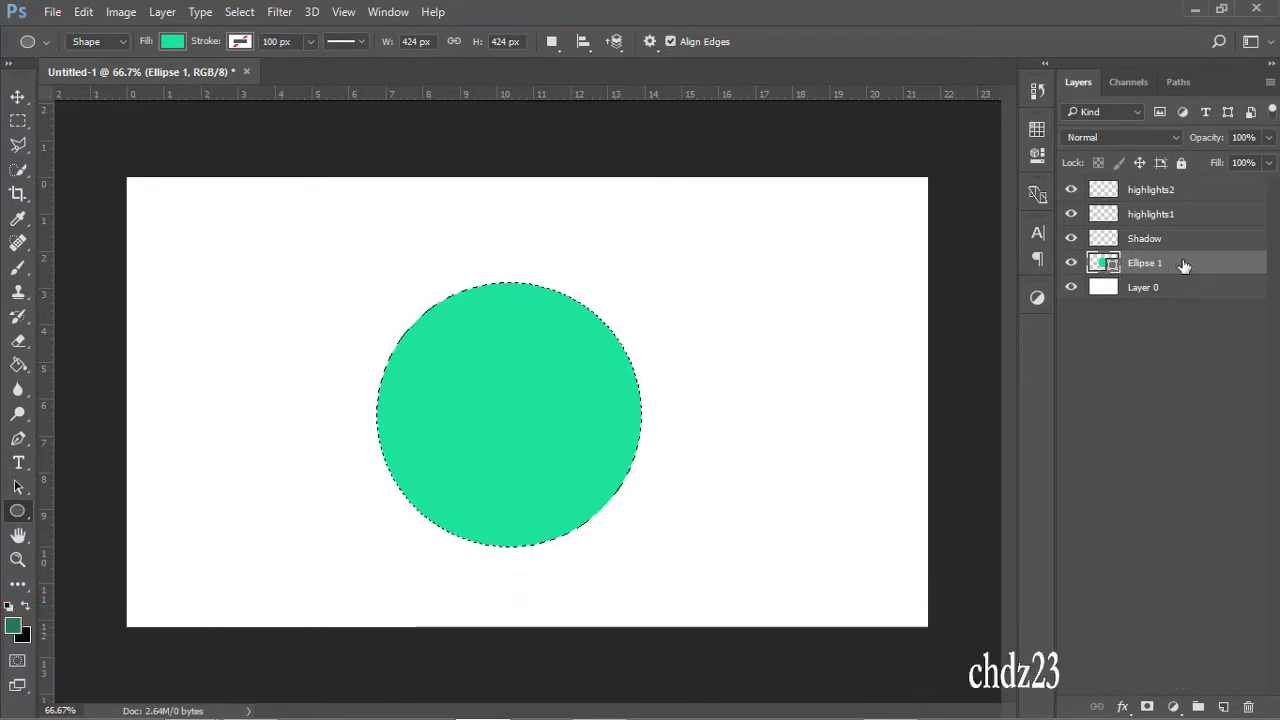
key("ctrl+d")
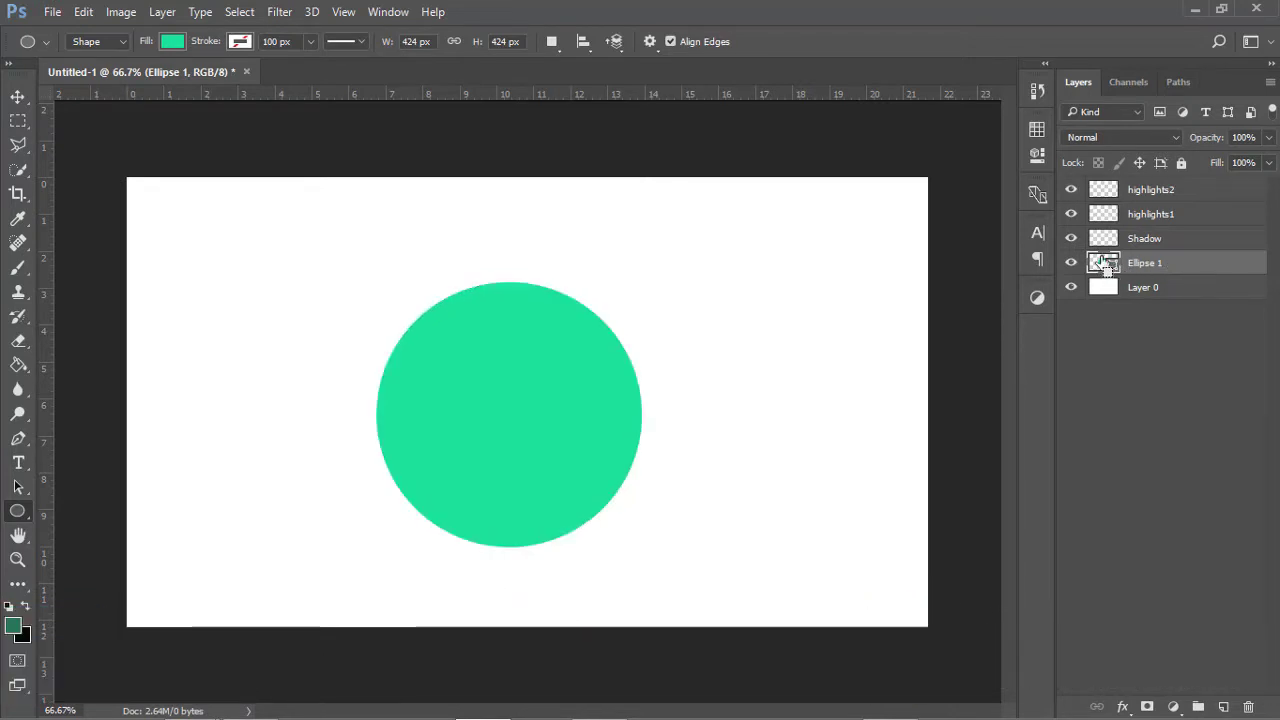
left_click(1103, 263, "ctrl")
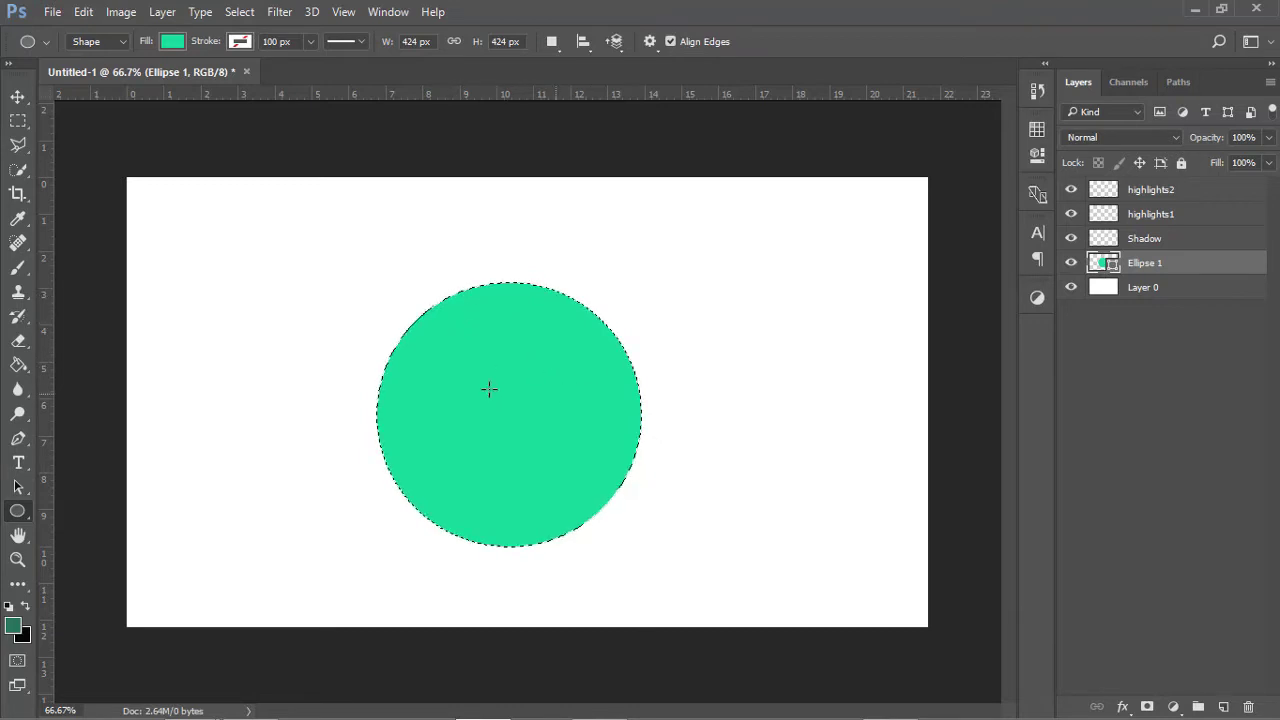
left_click(1120, 240)
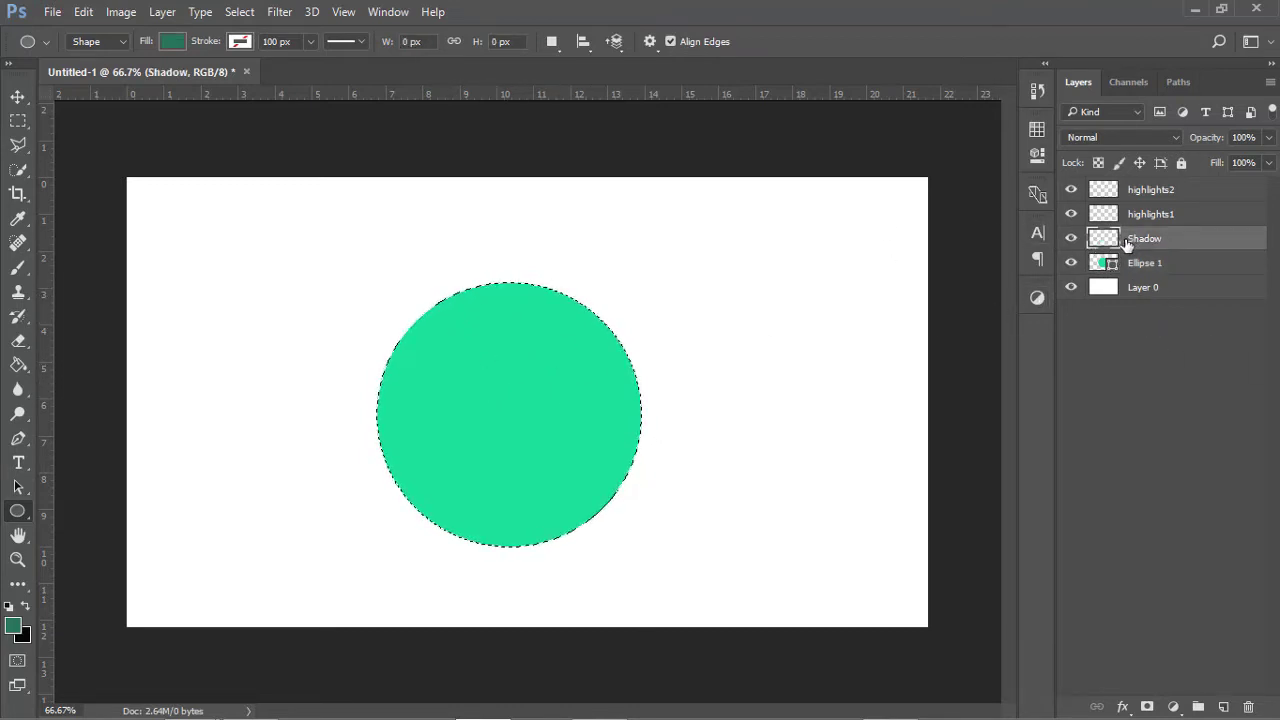
left_click(1073, 239)
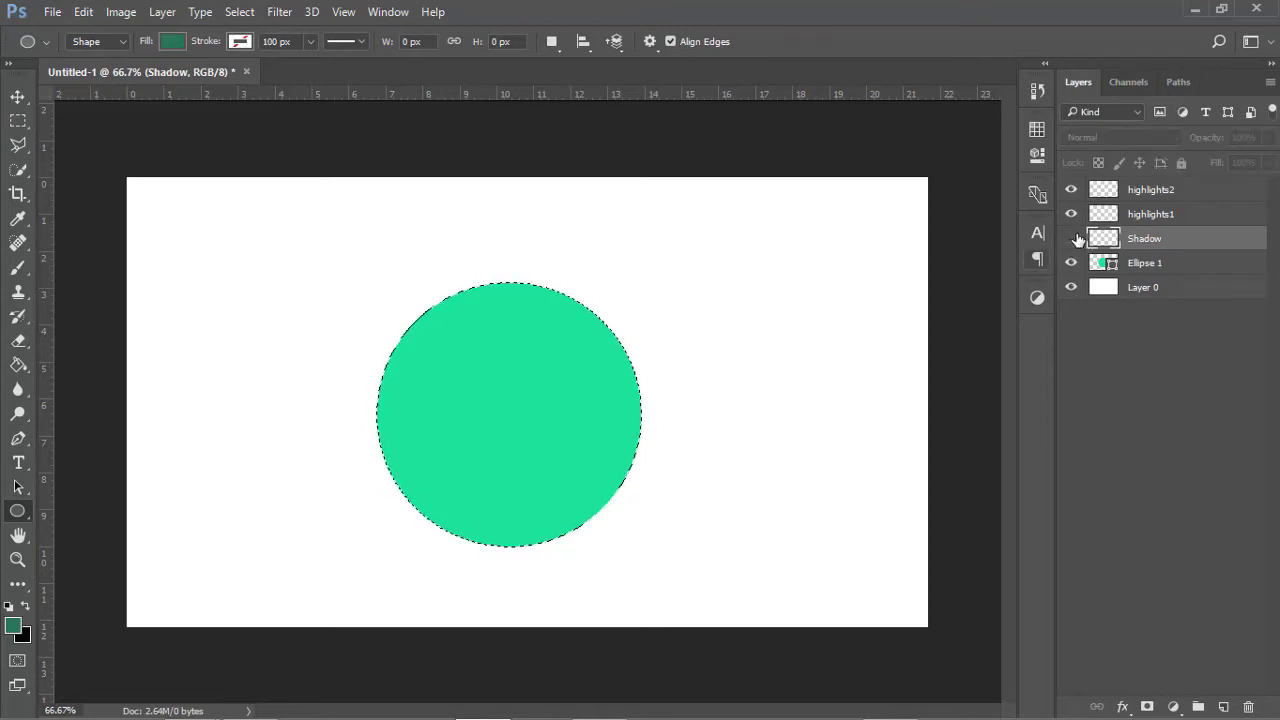
left_click(1073, 239)
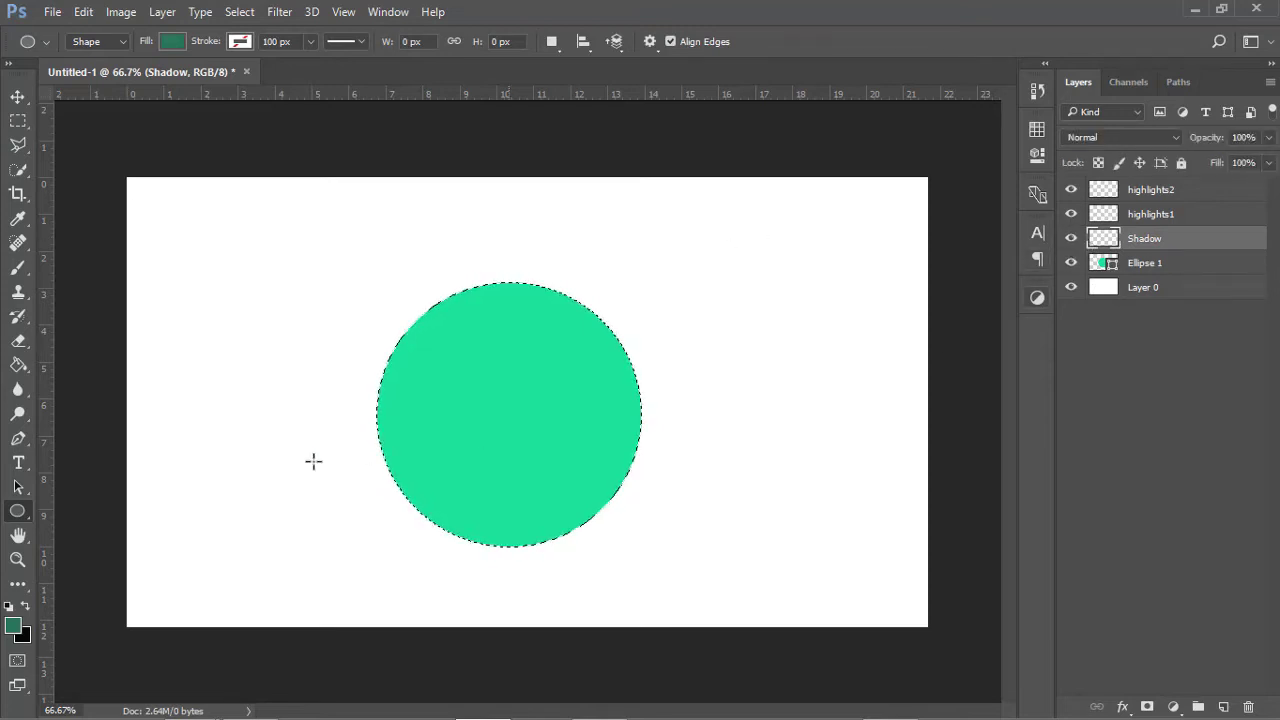
Set up a large soft Brush with 0% hardness.
left_click(18, 267)
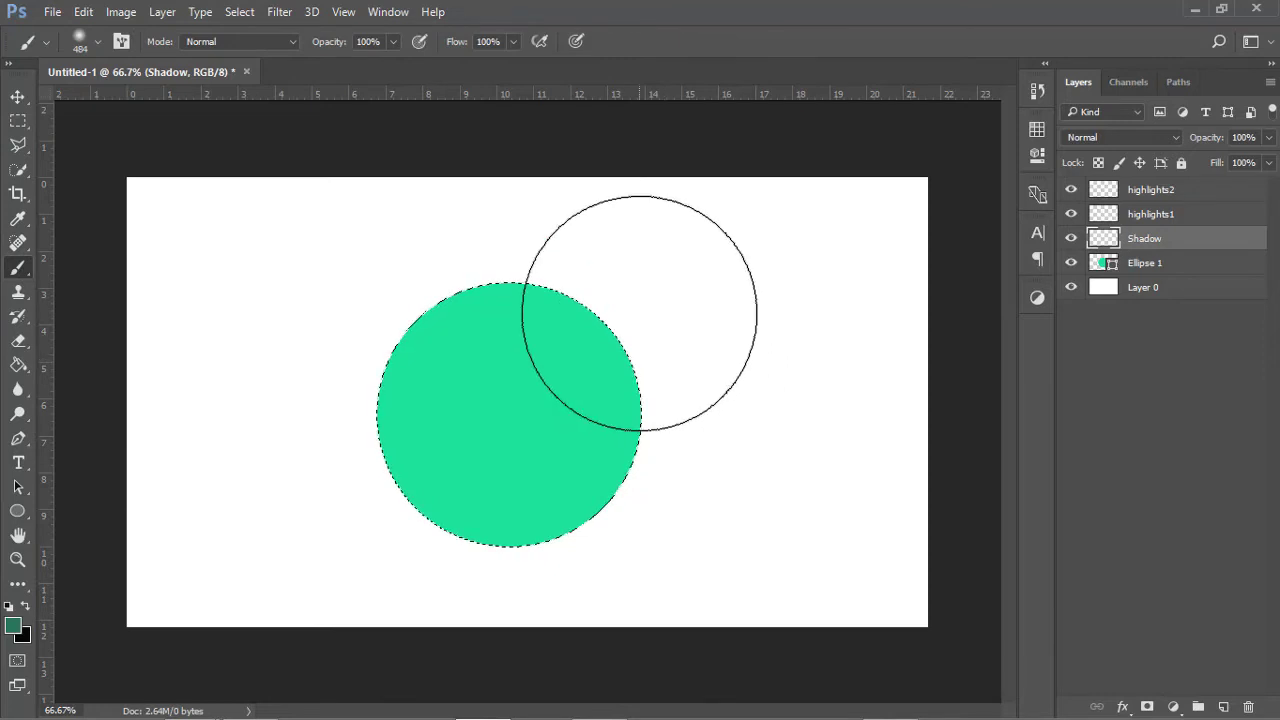
left_click_drag(643, 298, 697, 321)
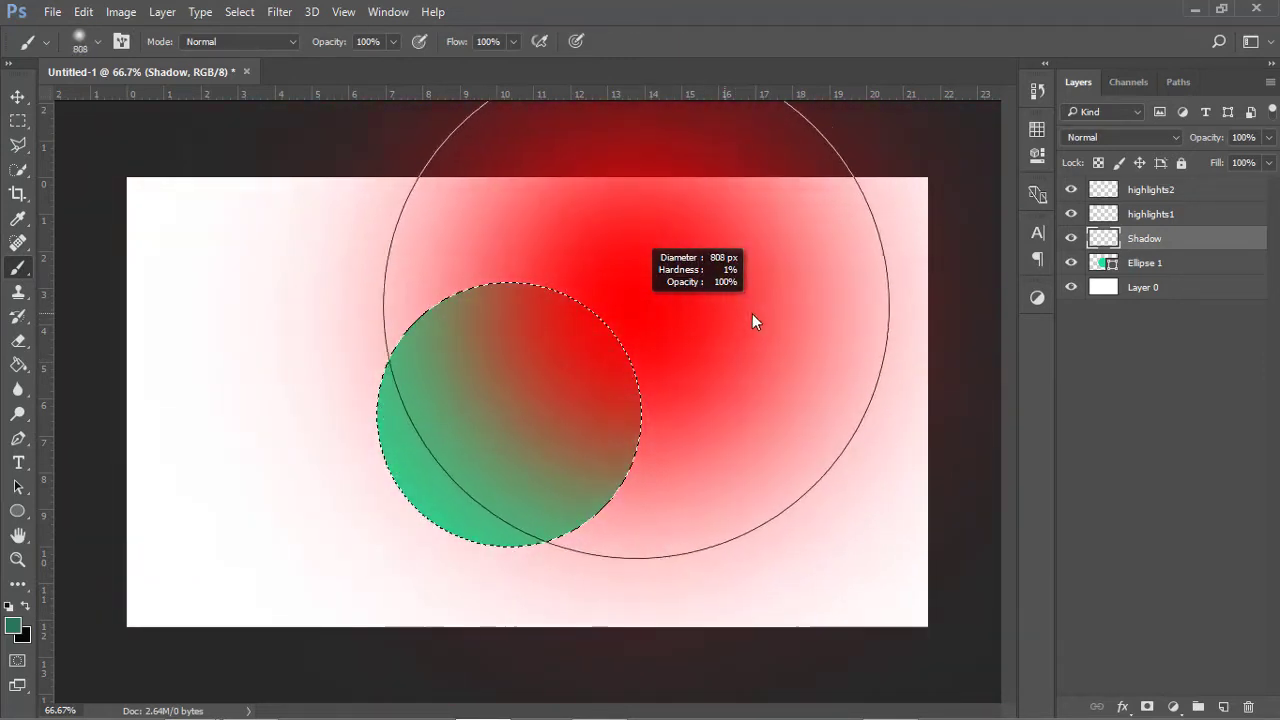
mouse_move(697, 321)
left_mouse_down()
mouse_move(640, 320)
mouse_move(711, 300)
mouse_move(674, 340)
mouse_move(691, 300)
mouse_move(712, 100)
left_mouse_up()
right_click(708, 194)
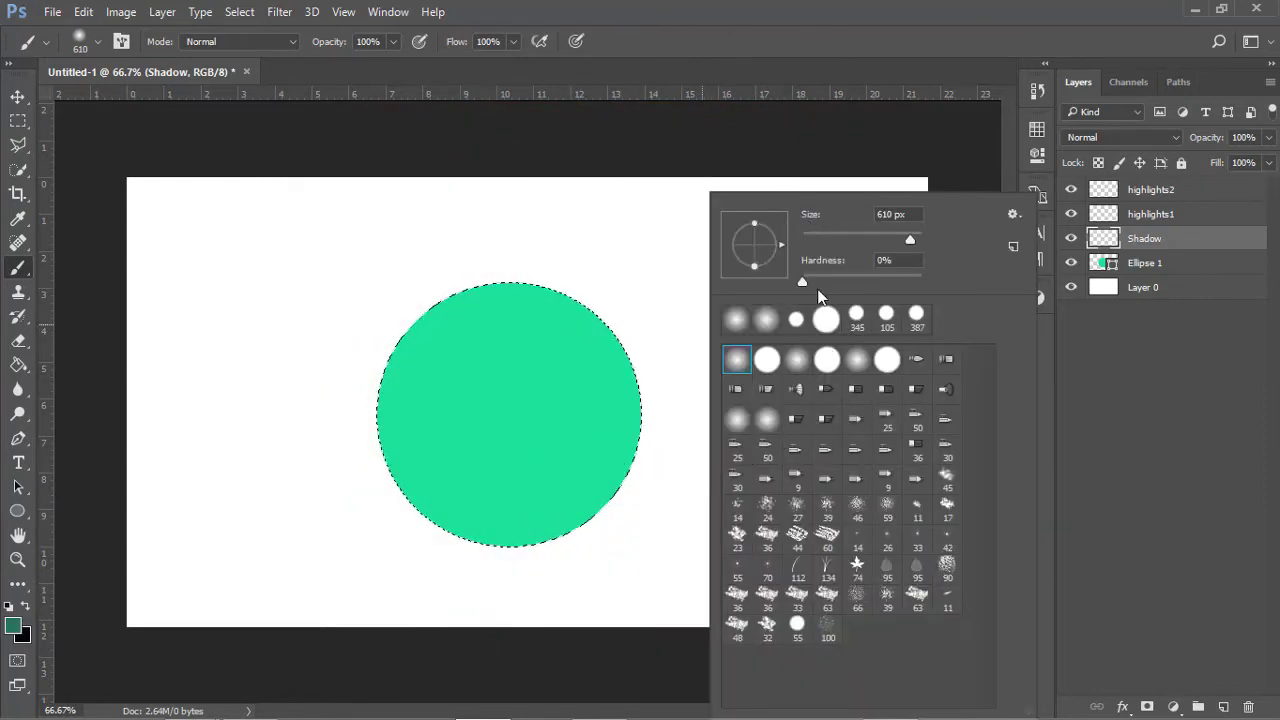
left_click(885, 261)
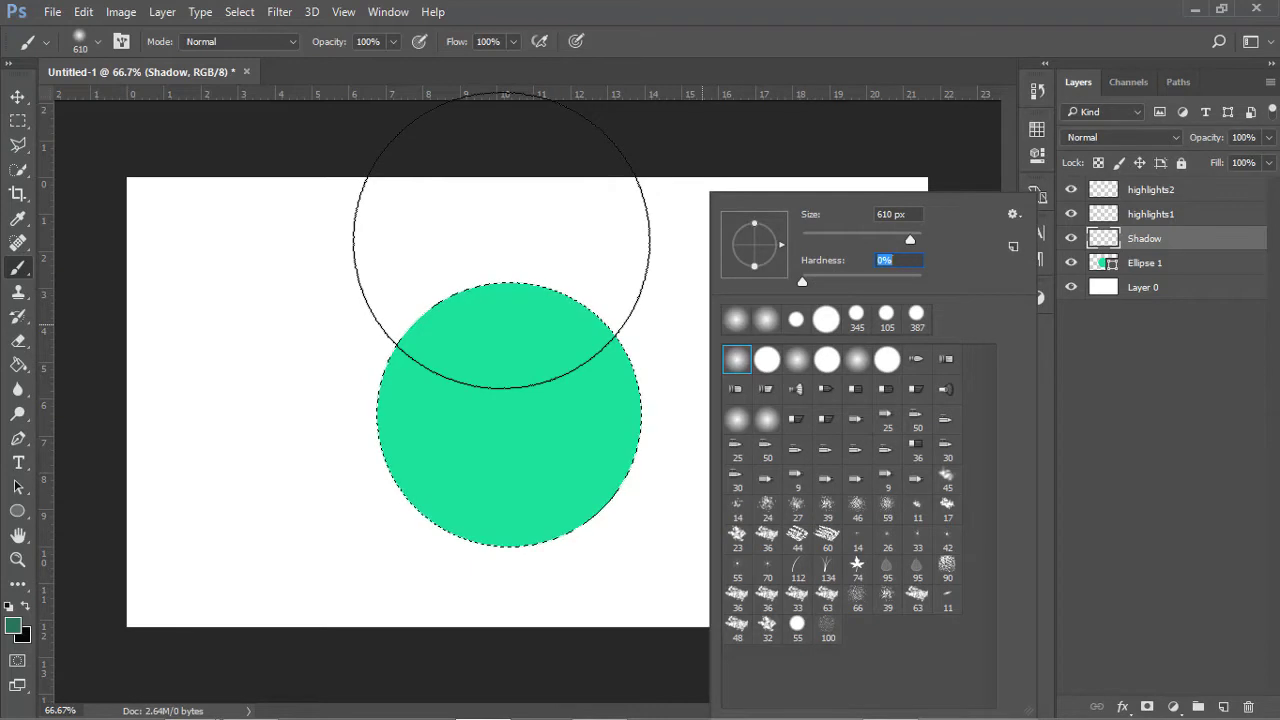
key("Return")
left_click_drag(546, 272, 470, 267)
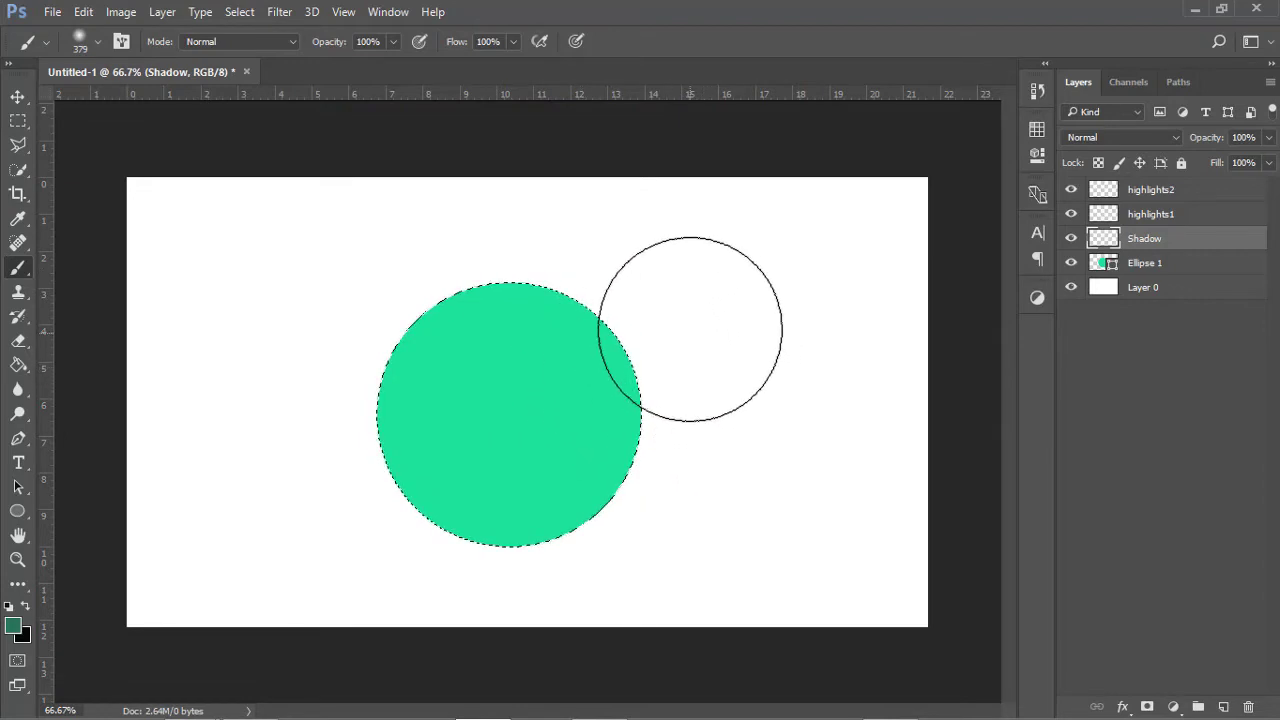
Paint dark green shading over the circle's lower right on the Shadow layer.
left_click_drag(690, 329, 486, 628)
key("ctrl+z")
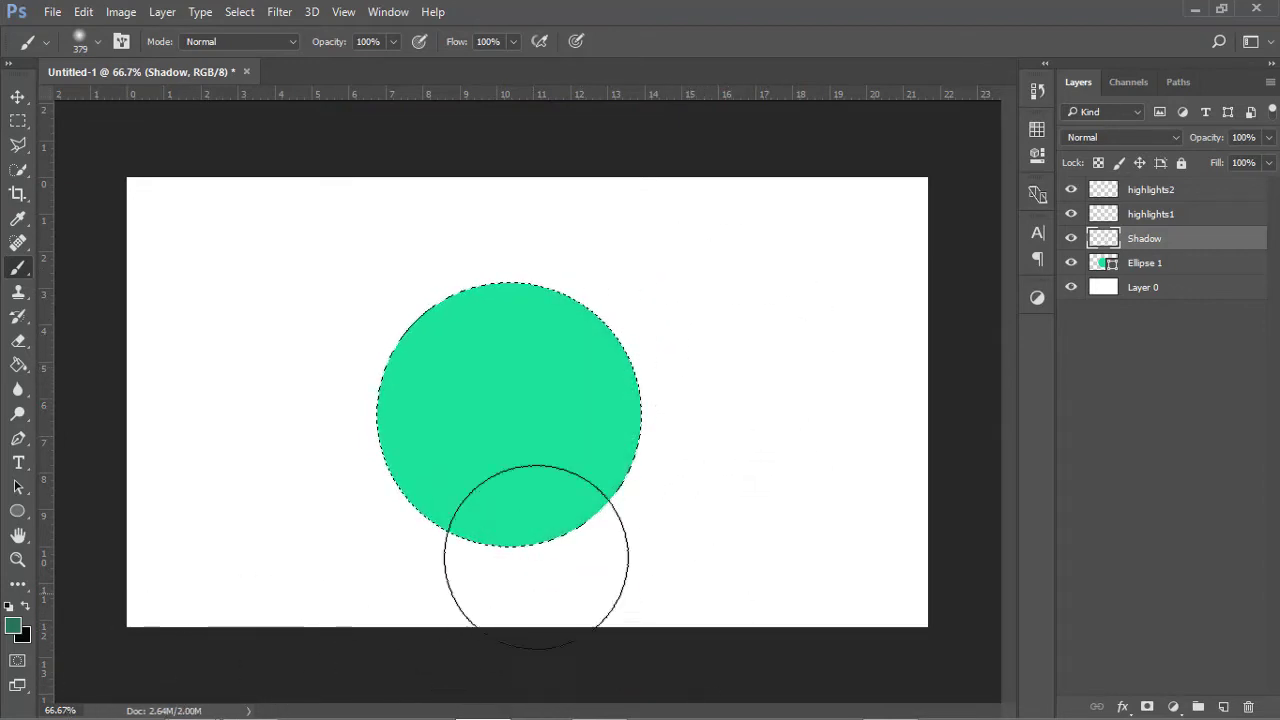
left_click_drag(691, 309, 301, 655)
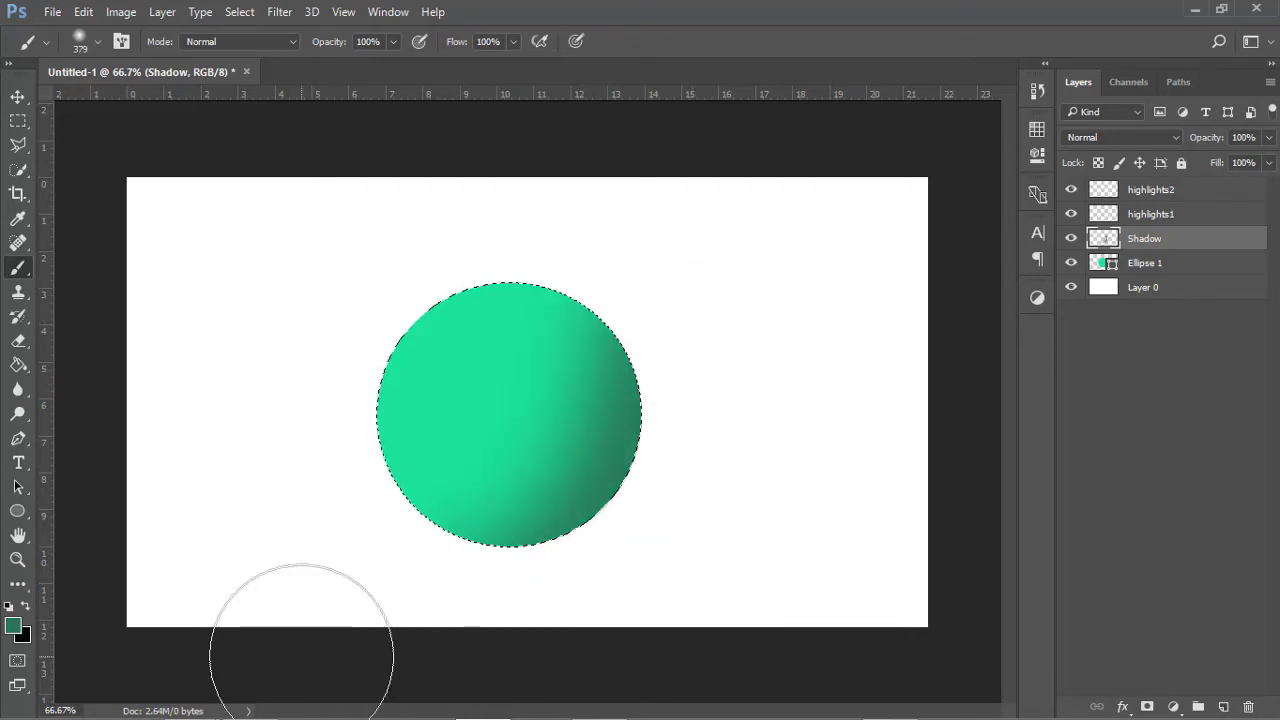
key("ctrl+z")
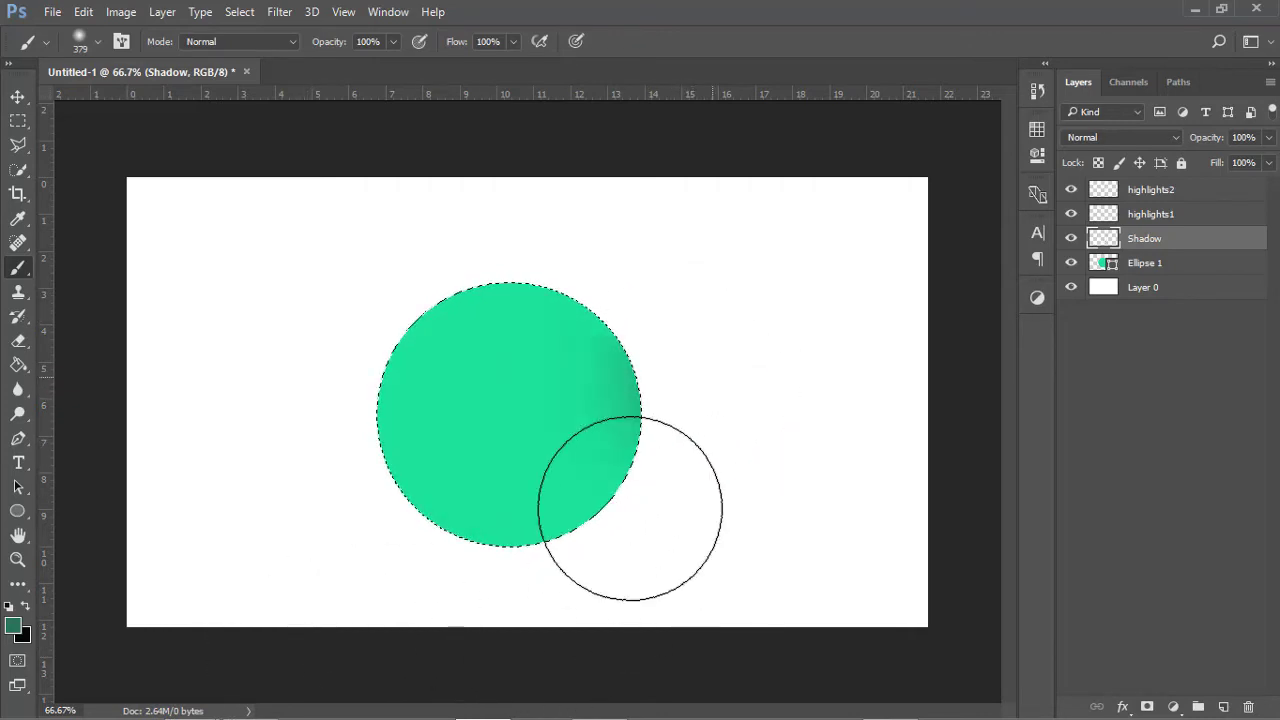
key("ctrl+z")
key("ctrl+z")
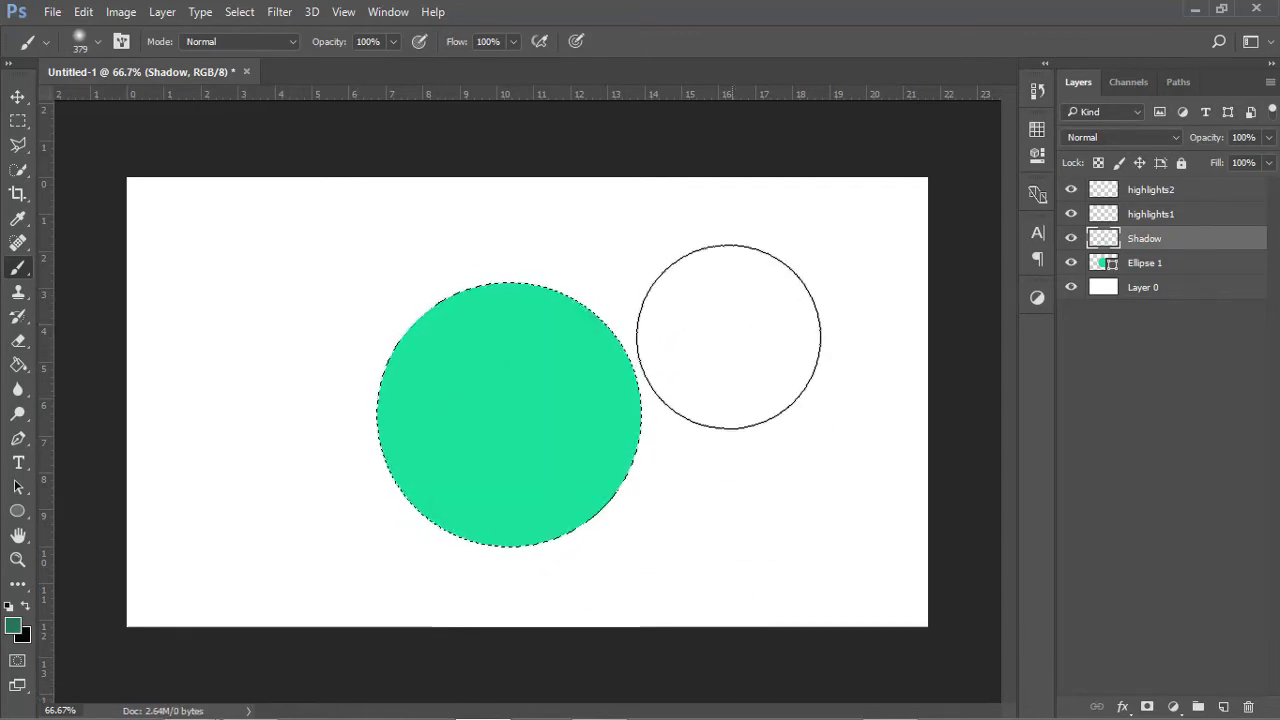
key("ctrl+z")
key("ctrl+z")
key("ctrl+z")
key("ctrl+z")
key("ctrl+z")
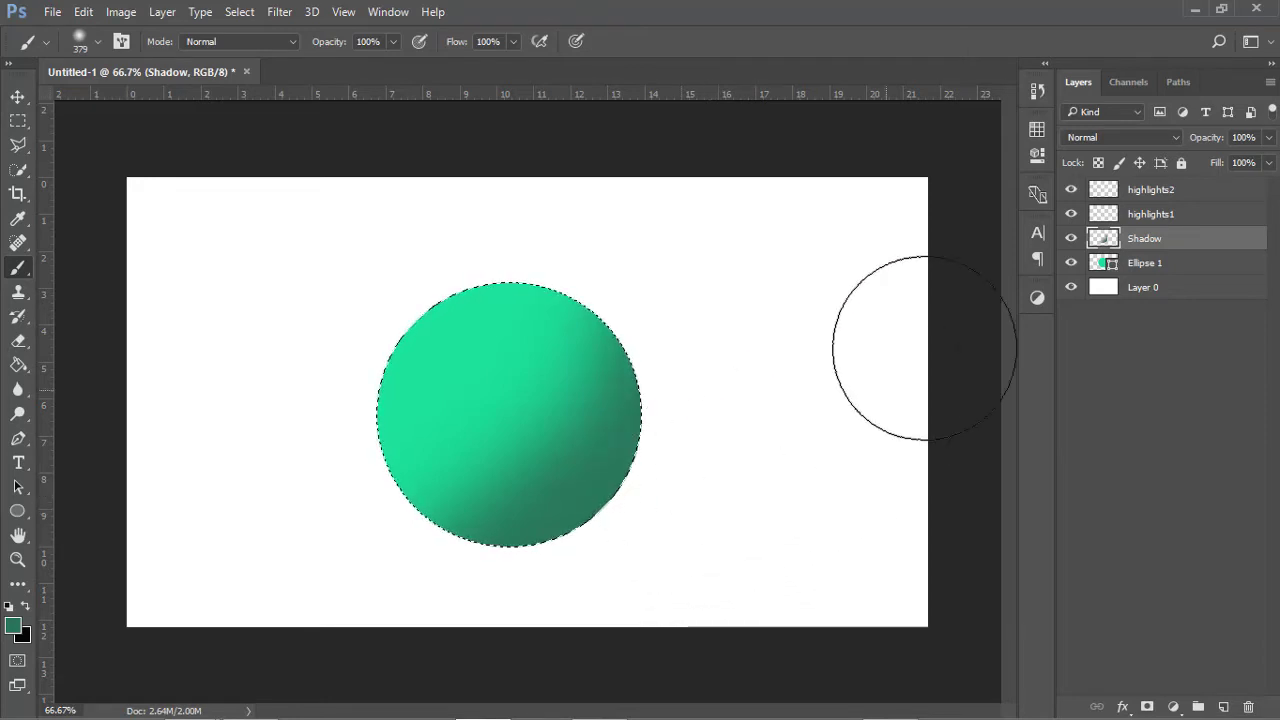
left_click(1071, 238)
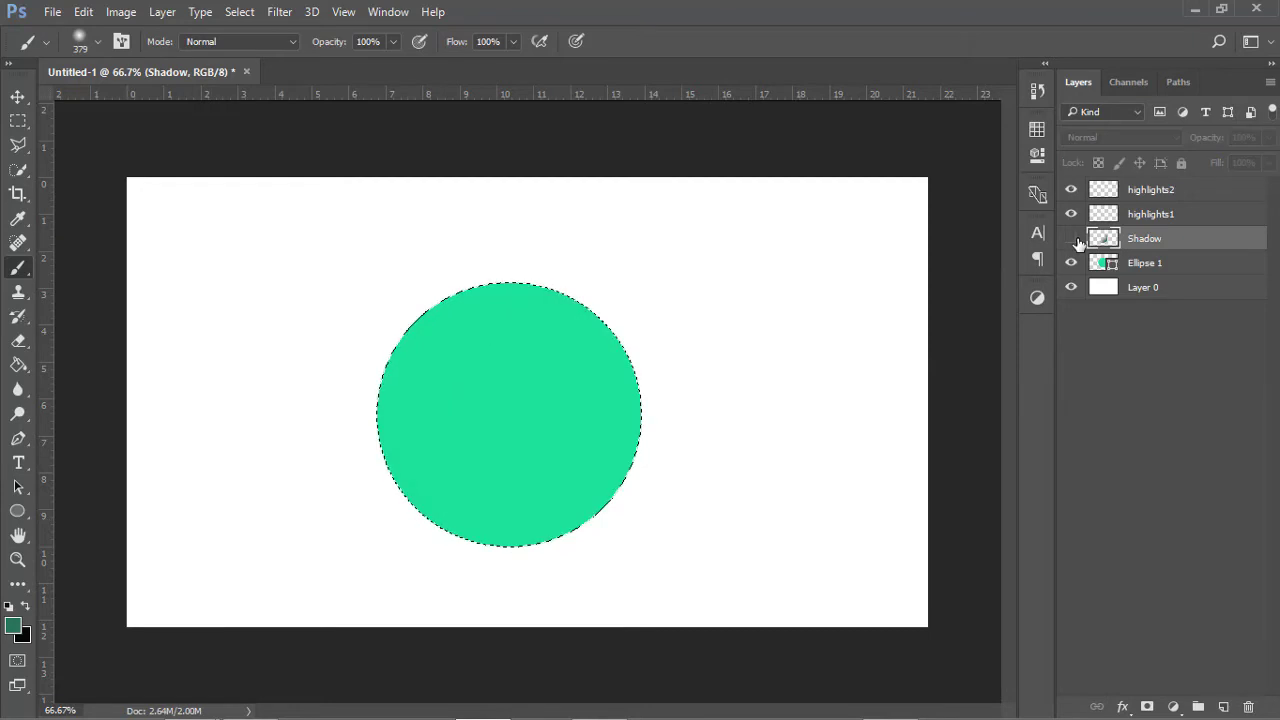
left_click(1071, 238)
left_click(1071, 238)
left_click(1071, 238)
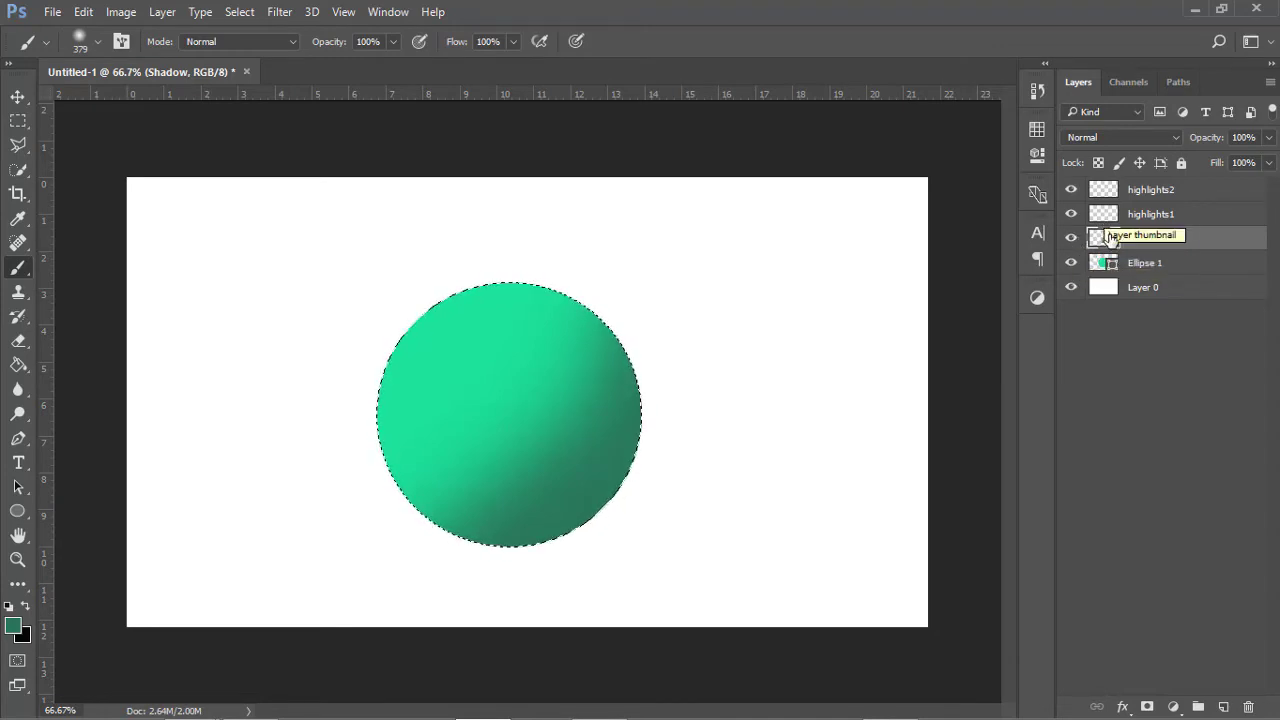
Make highlights1 the active layer for painting.
left_click(1187, 215)
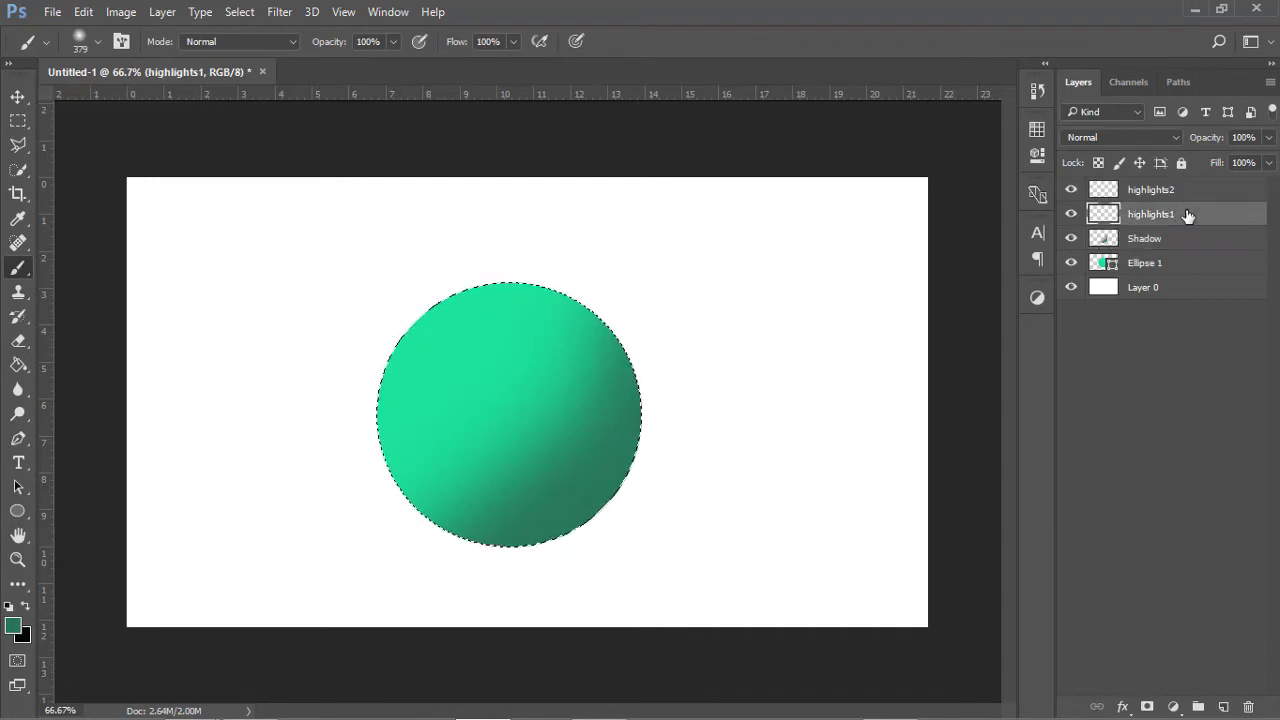
left_click(1070, 214)
left_click(1069, 214)
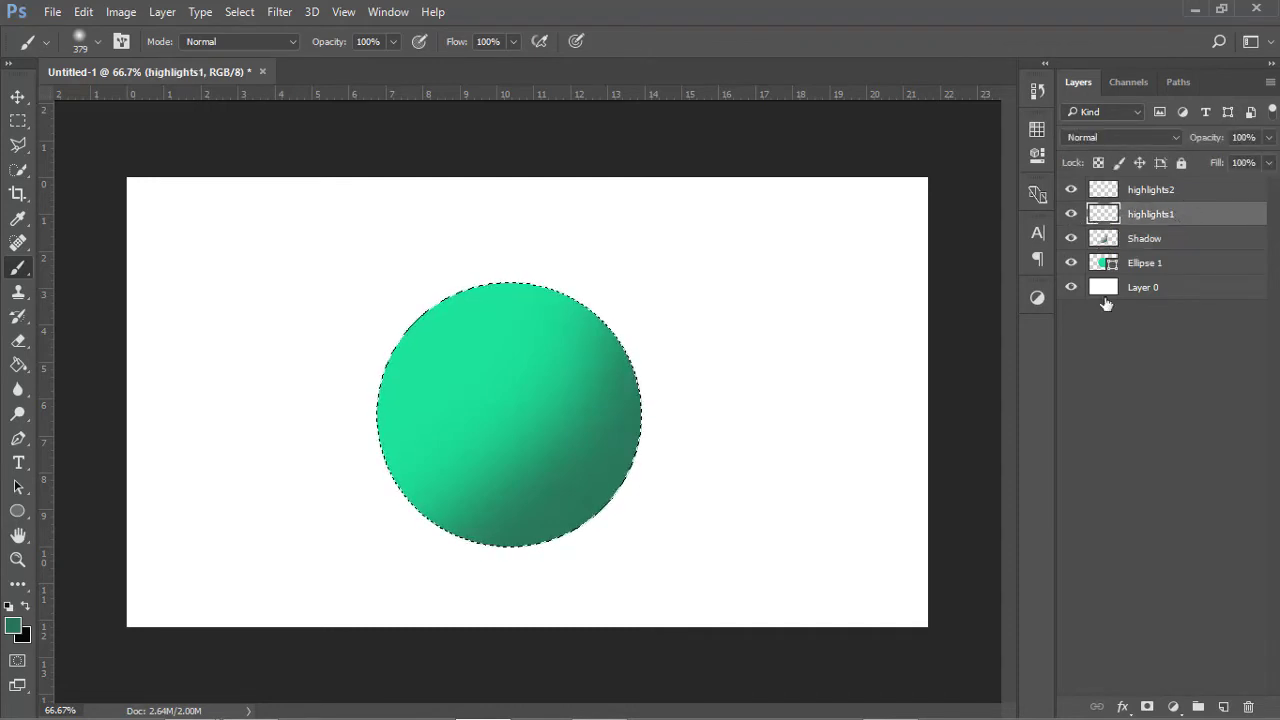
Set the foreground to a light mint sampled from the circle's upper left and enlarge the brush.
left_click(19, 629)
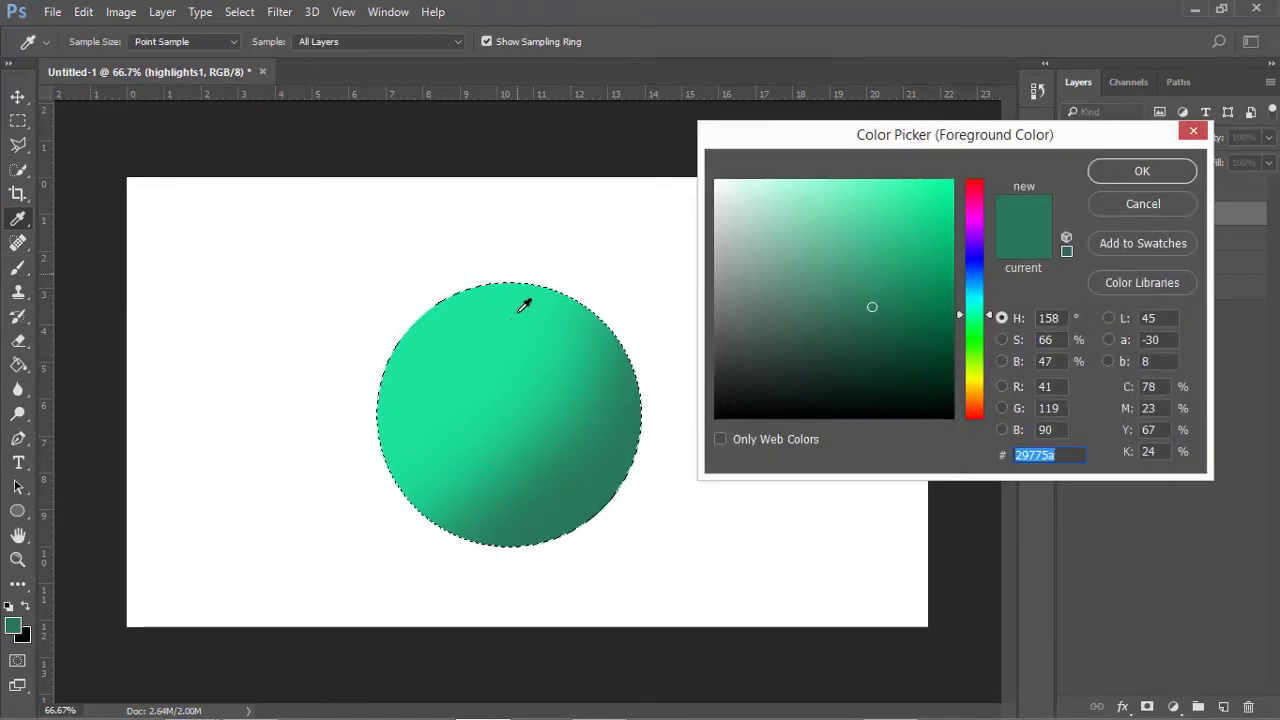
left_click(426, 314)
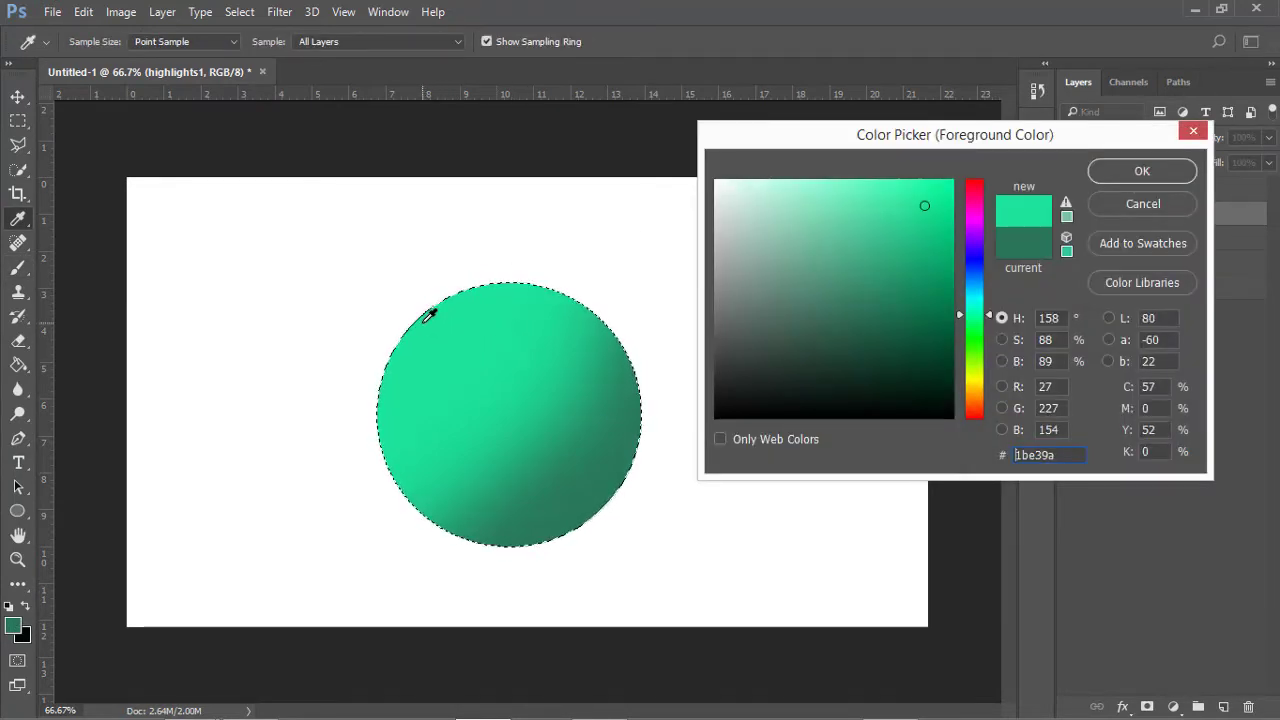
left_click_drag(912, 198, 803, 178)
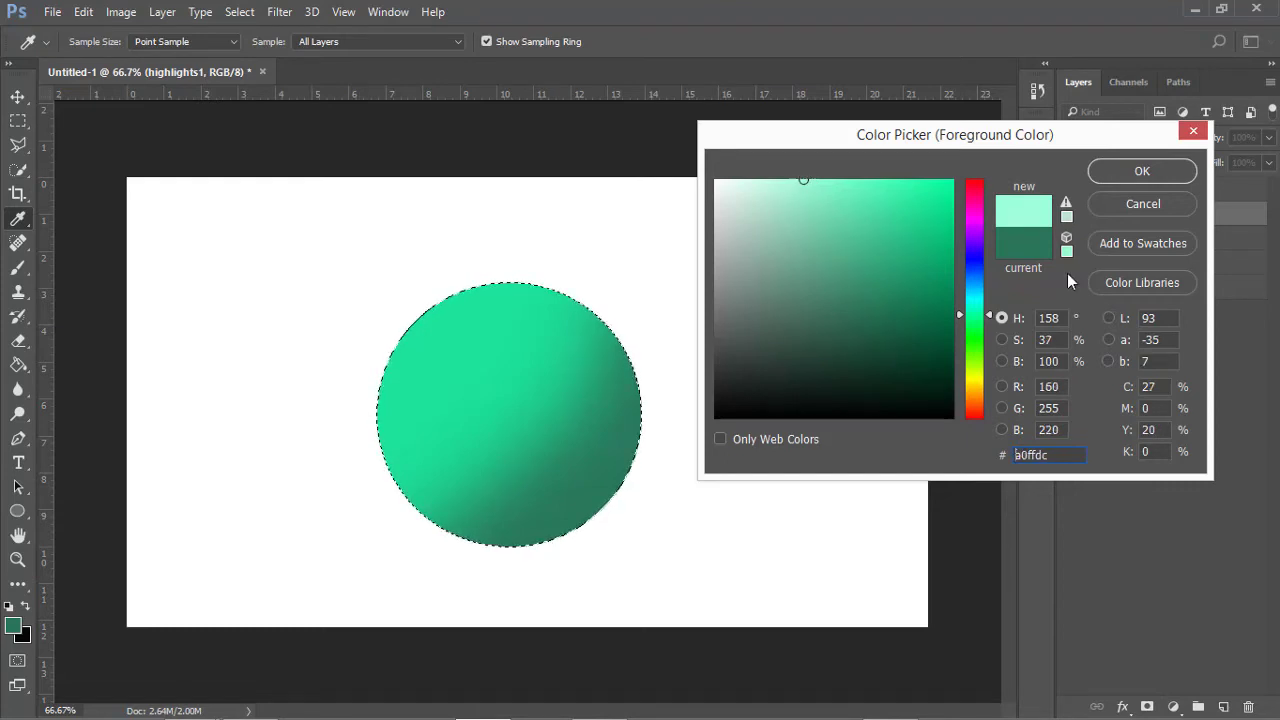
left_click(1128, 176)
key("b")
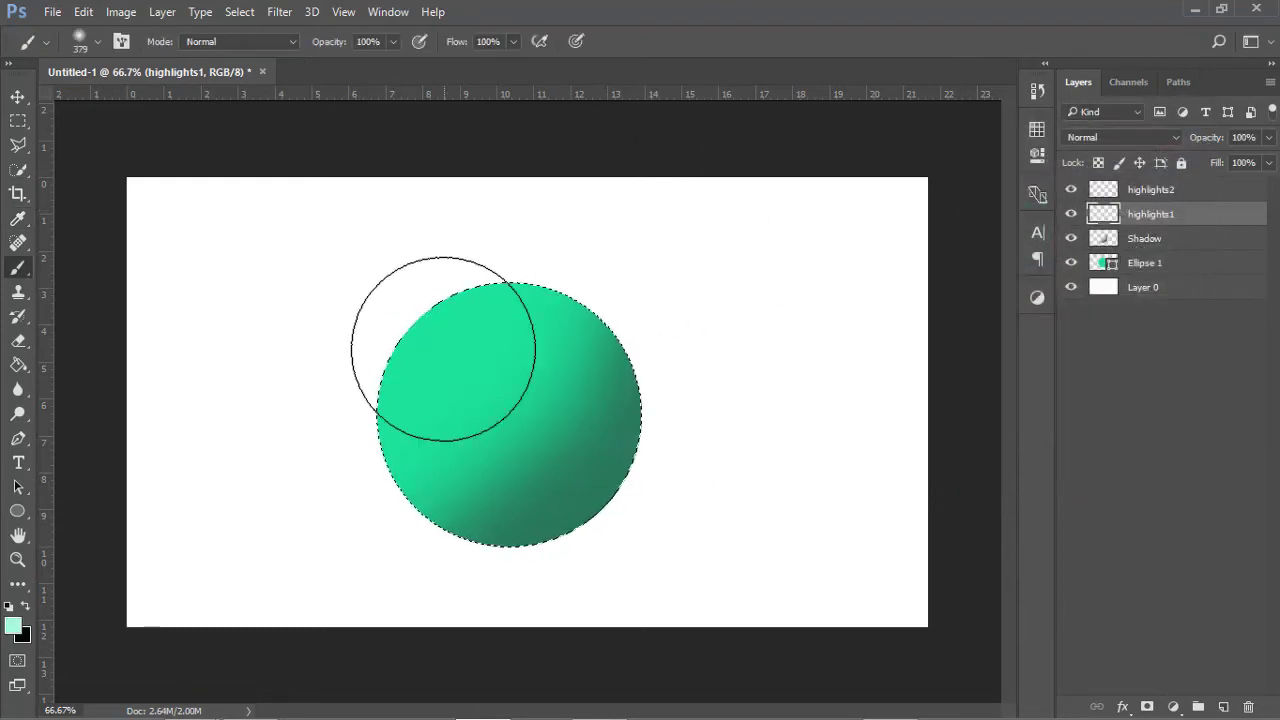
mouse_move(446, 350)
left_mouse_down()
mouse_move(495, 355)
mouse_move(384, 356)
mouse_move(470, 372)
mouse_move(491, 406)
left_mouse_up()
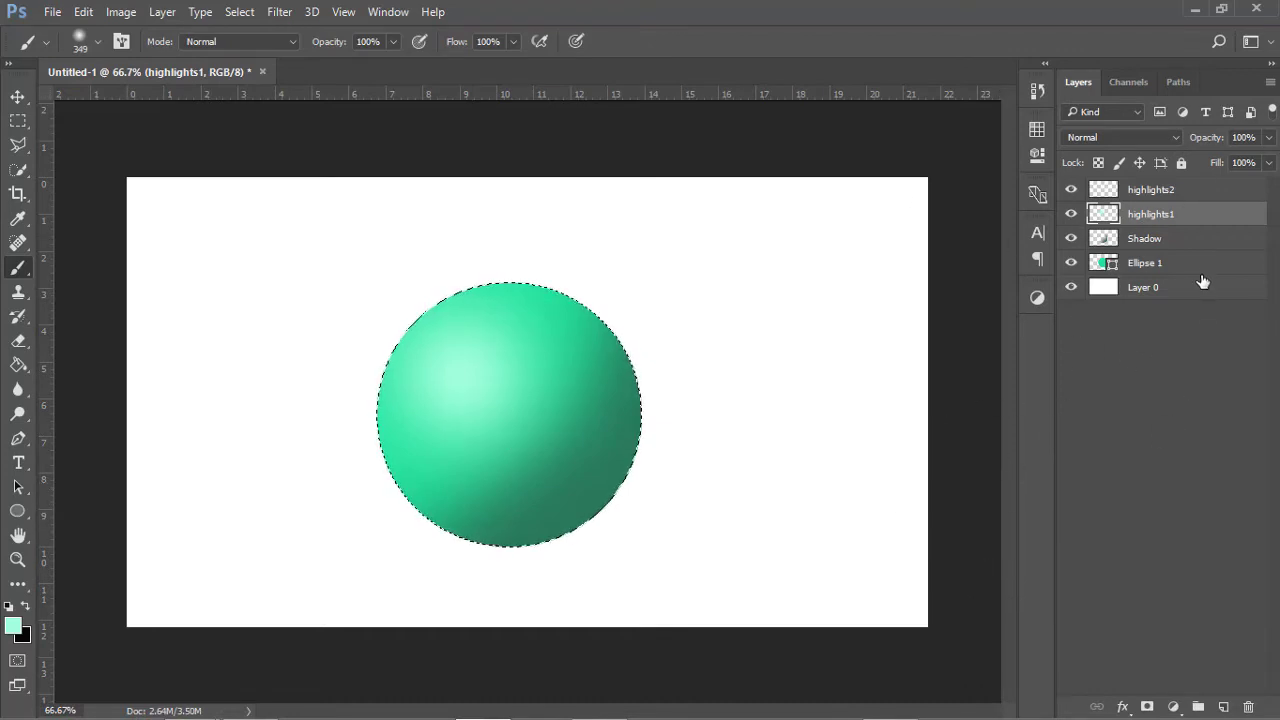
On highlights2, dab a brighter highlight spot with a brush of about 70 px.
left_click(1070, 214)
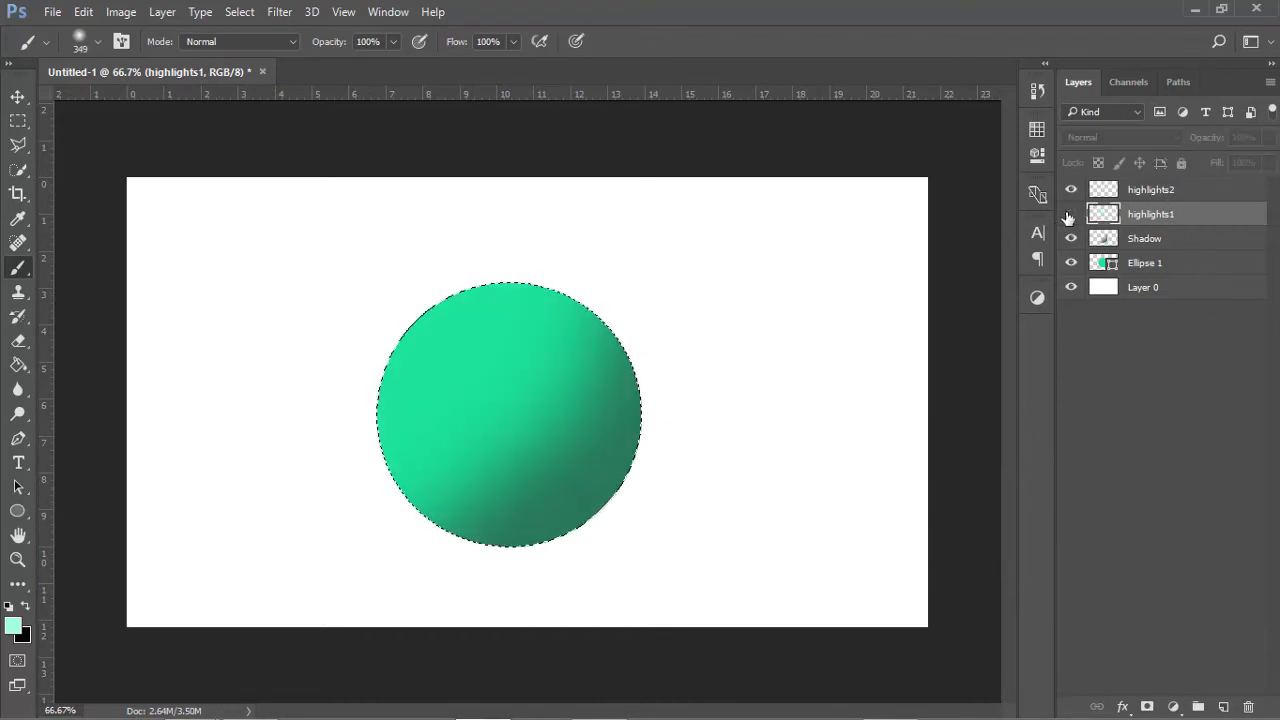
left_click(1070, 214)
left_click(1140, 190)
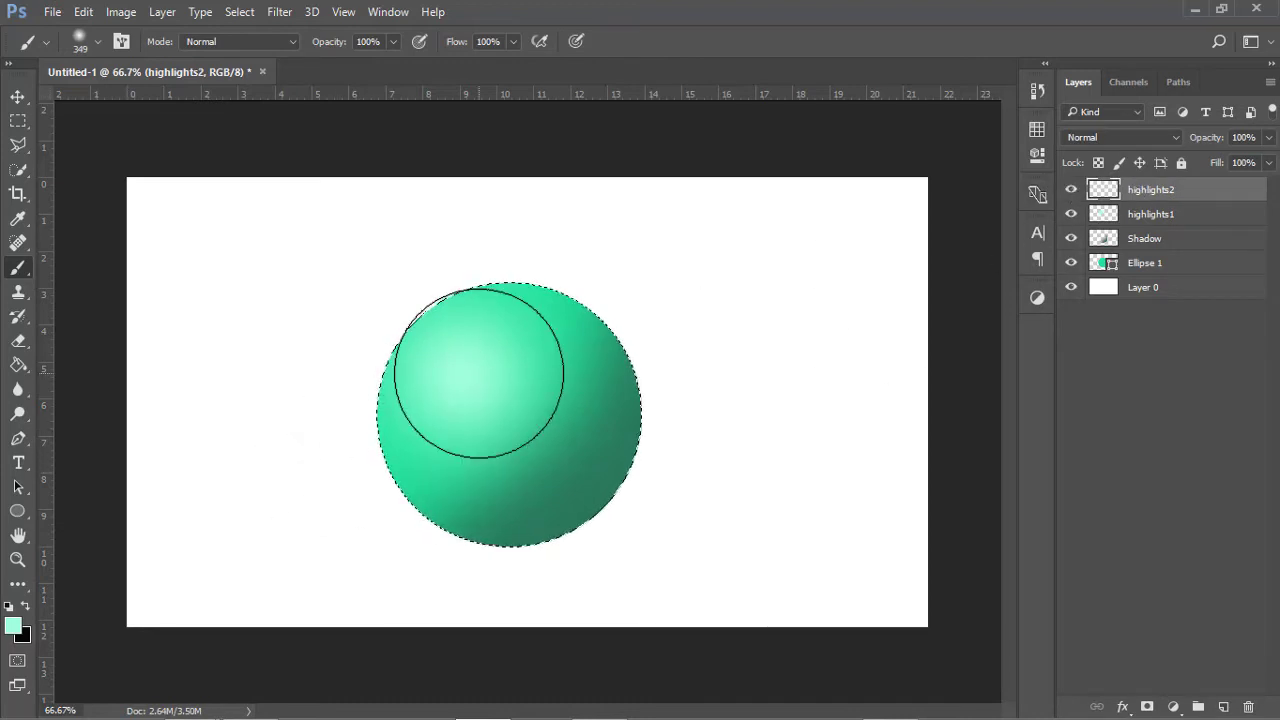
left_click_drag(479, 372, 380, 373)
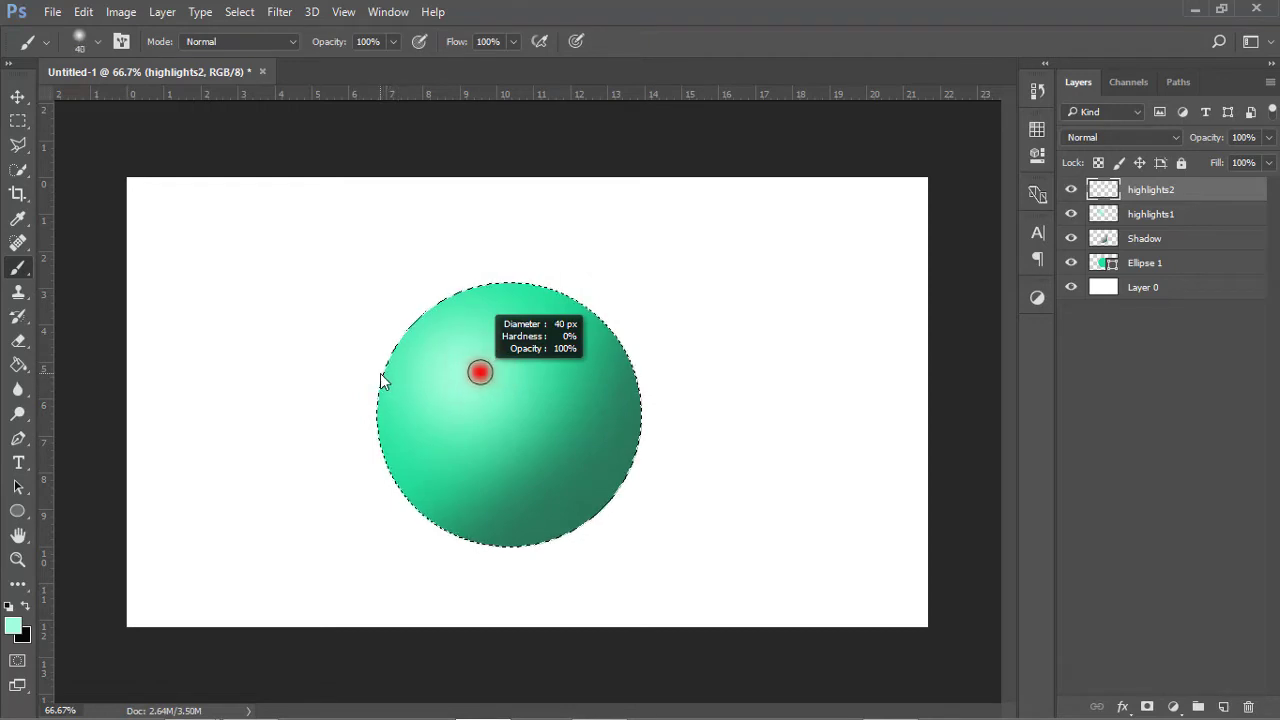
left_click_drag(456, 367, 481, 371)
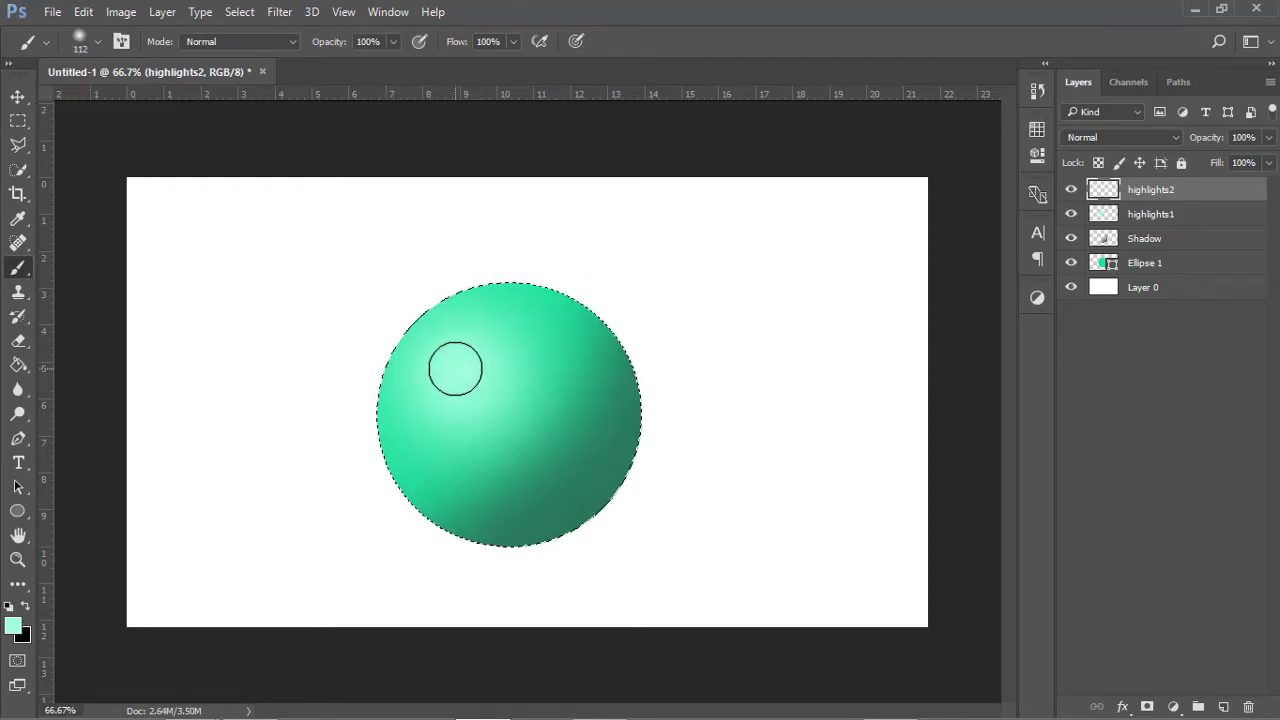
left_click(455, 369)
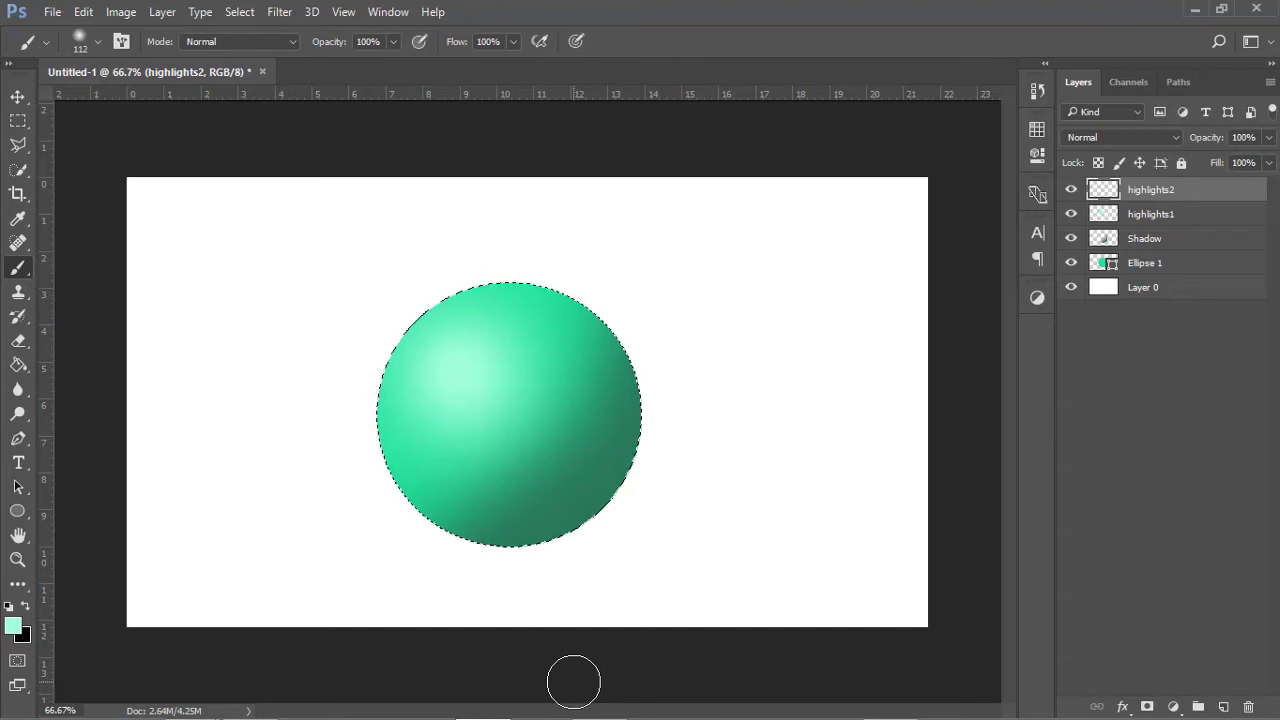
Zoom in and pan to inspect the highlight, then fit the sphere on screen.
key("ctrl+plus")
key("ctrl+plus")
key("ctrl+plus")
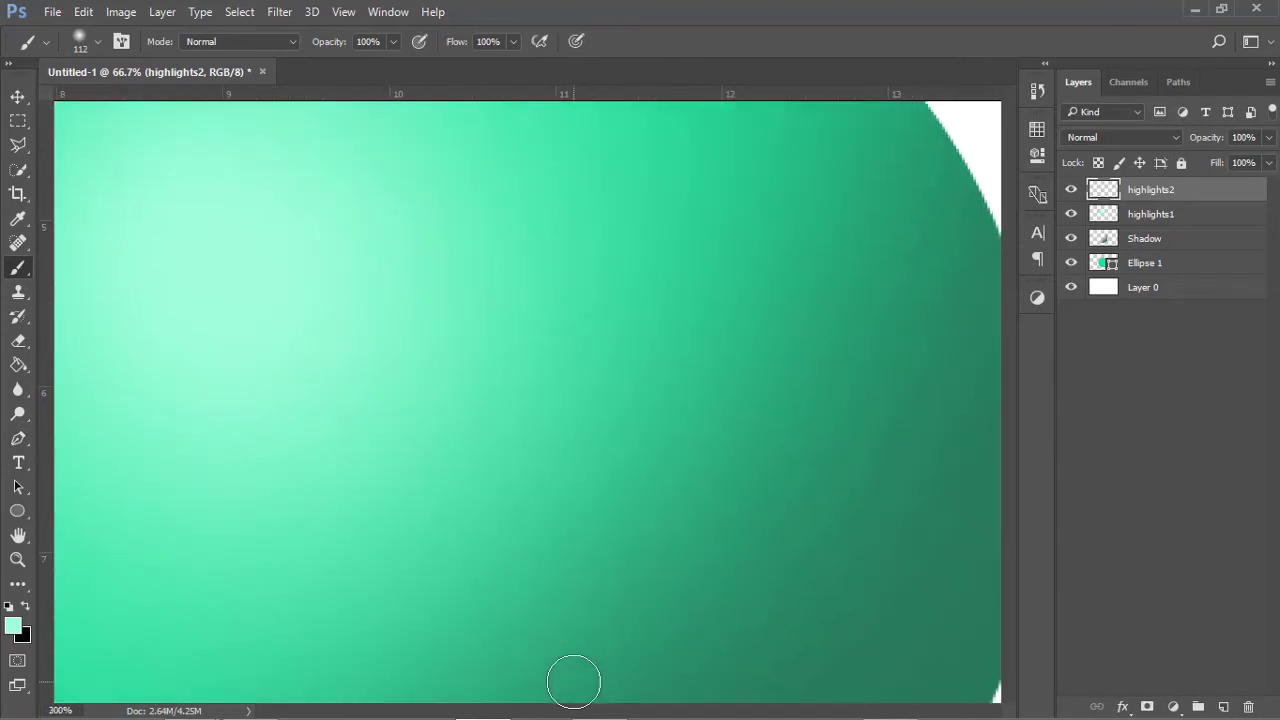
mouse_move(194, 337)
left_mouse_down()
mouse_move(449, 437)
mouse_move(489, 434)
left_mouse_up()
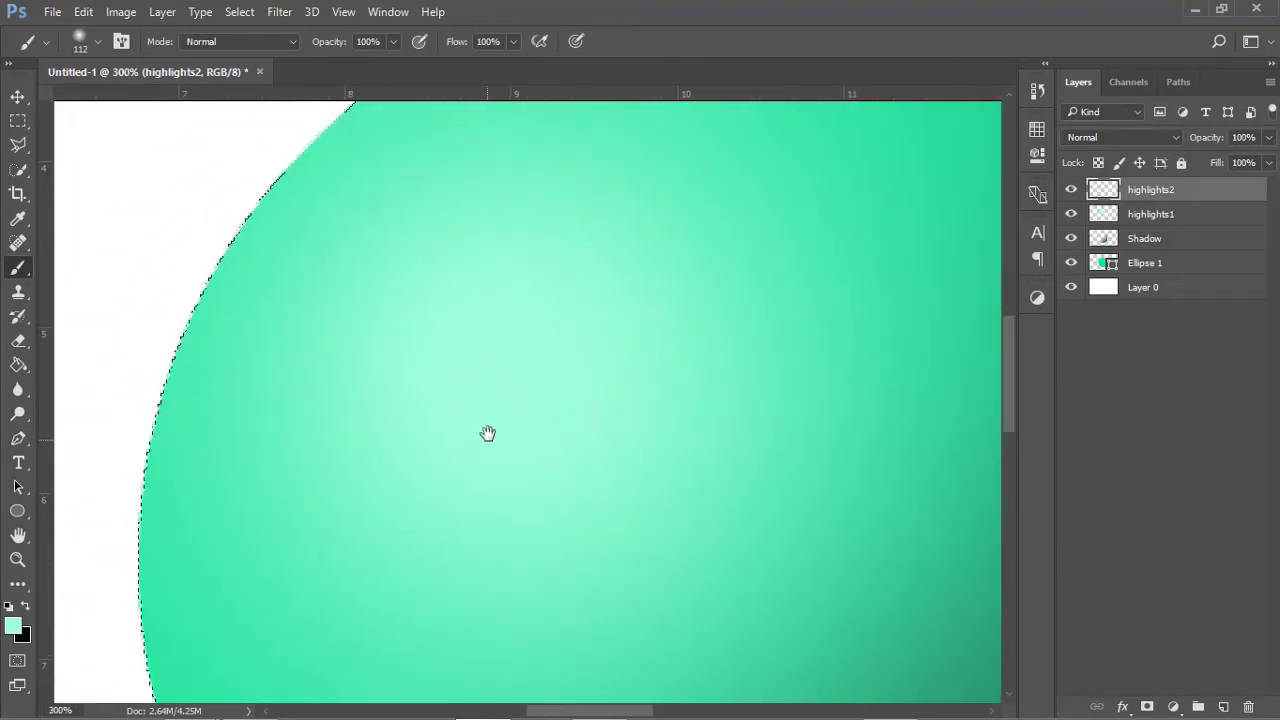
key("ctrl+0")
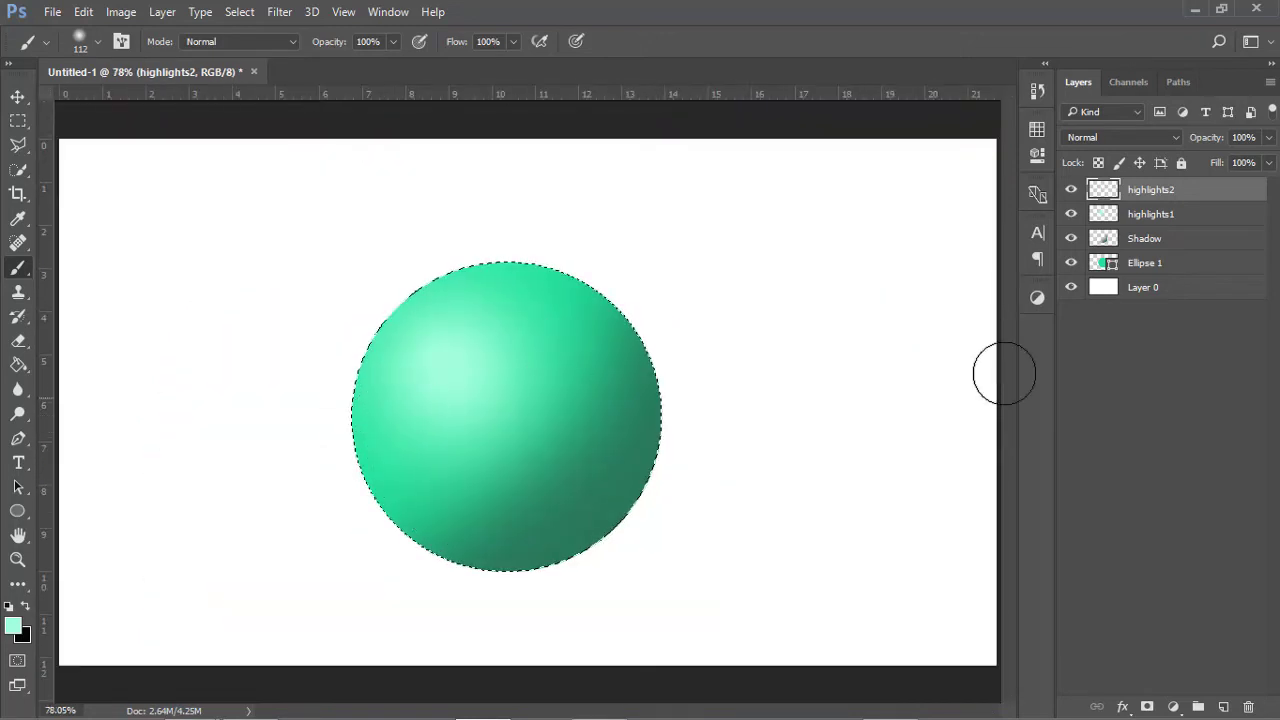
Set highlights1 opacity to 75% and highlights2 to 50%, then deselect.
left_click(1174, 212)
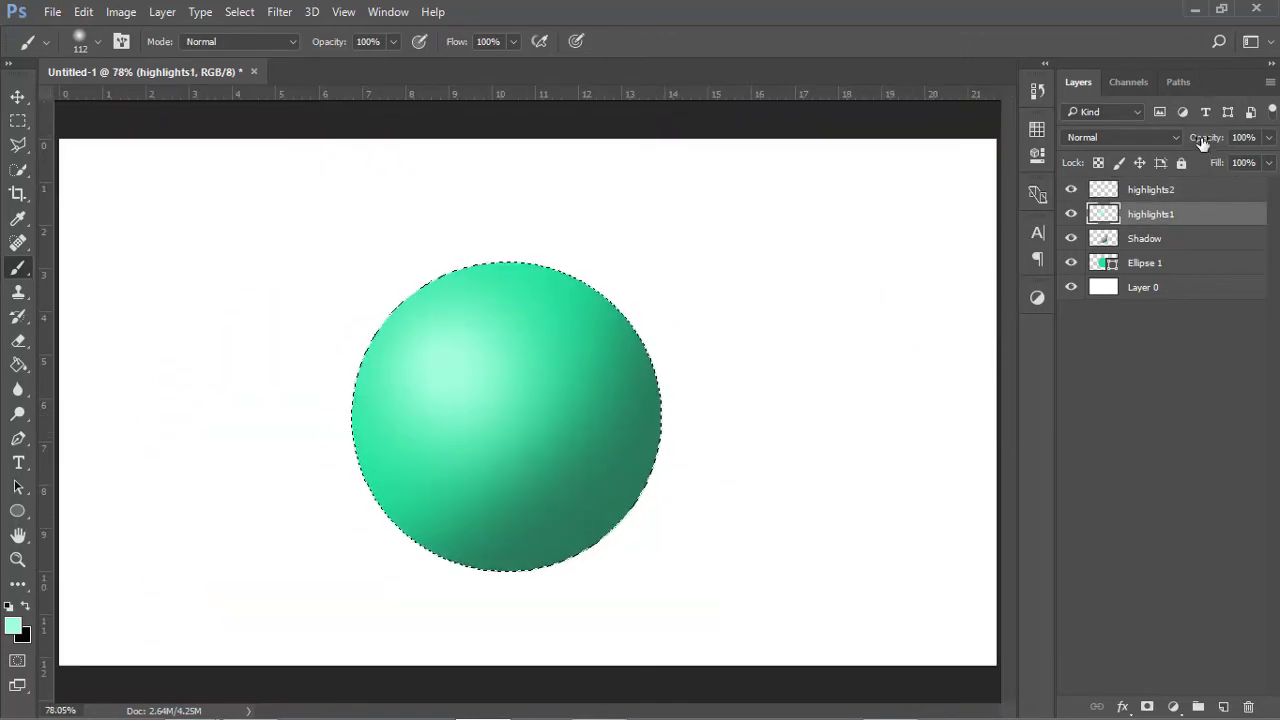
left_click_drag(1205, 140, 1156, 135)
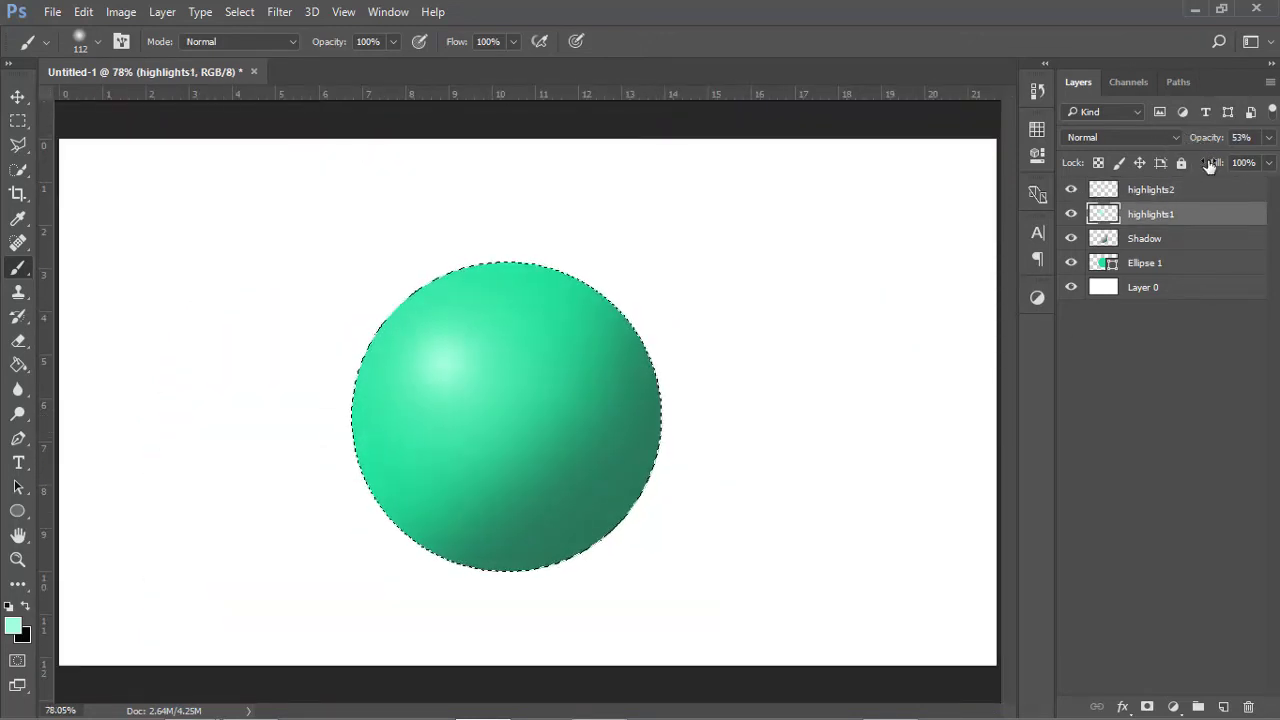
left_click(1238, 137)
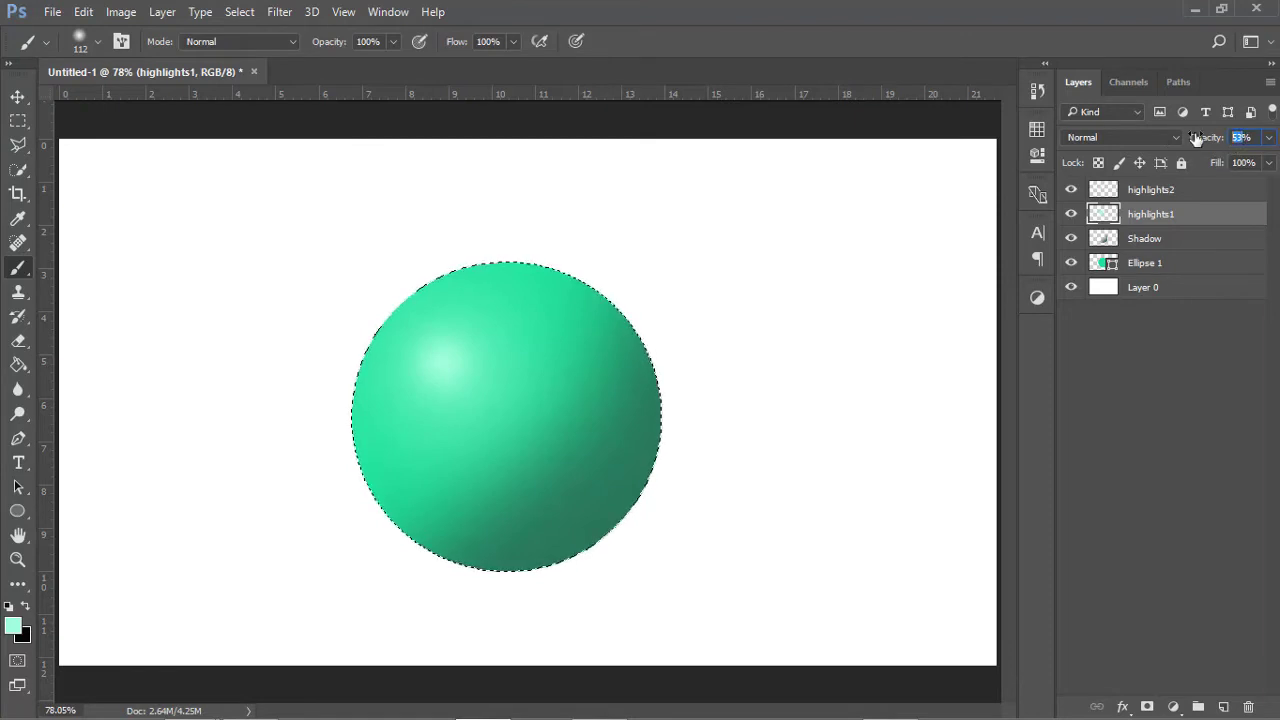
type("75")
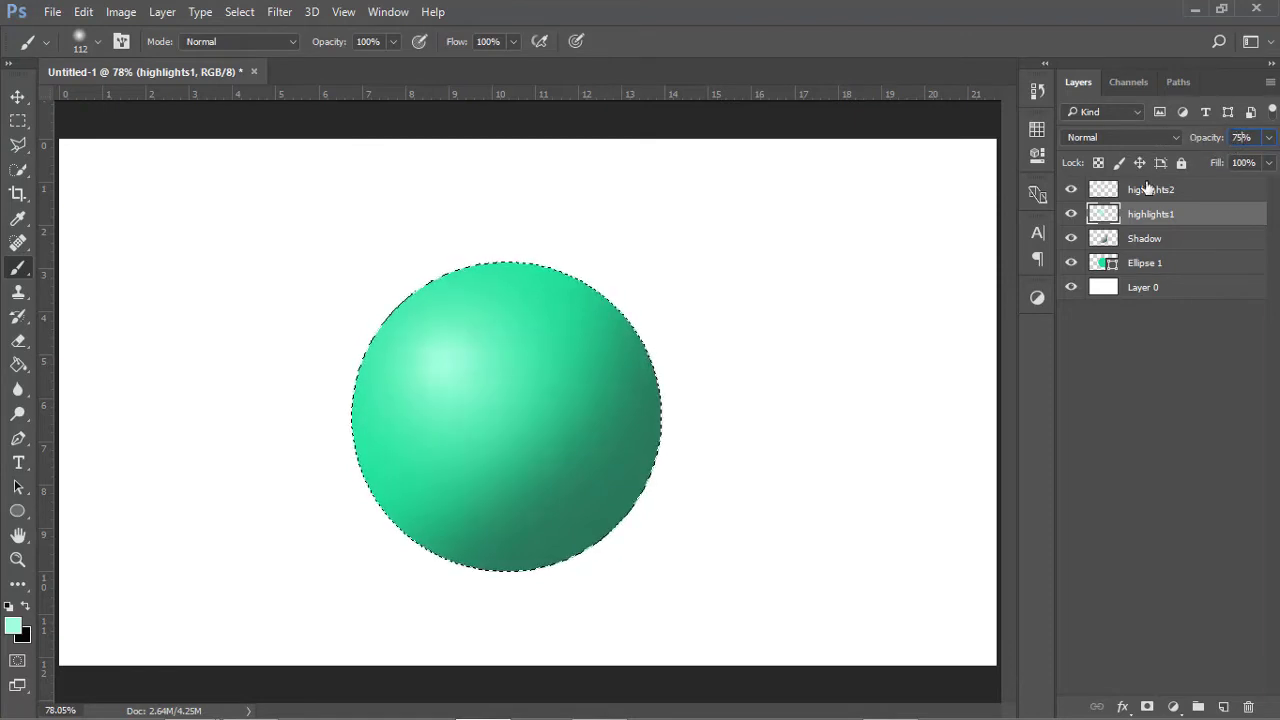
left_click(1146, 189)
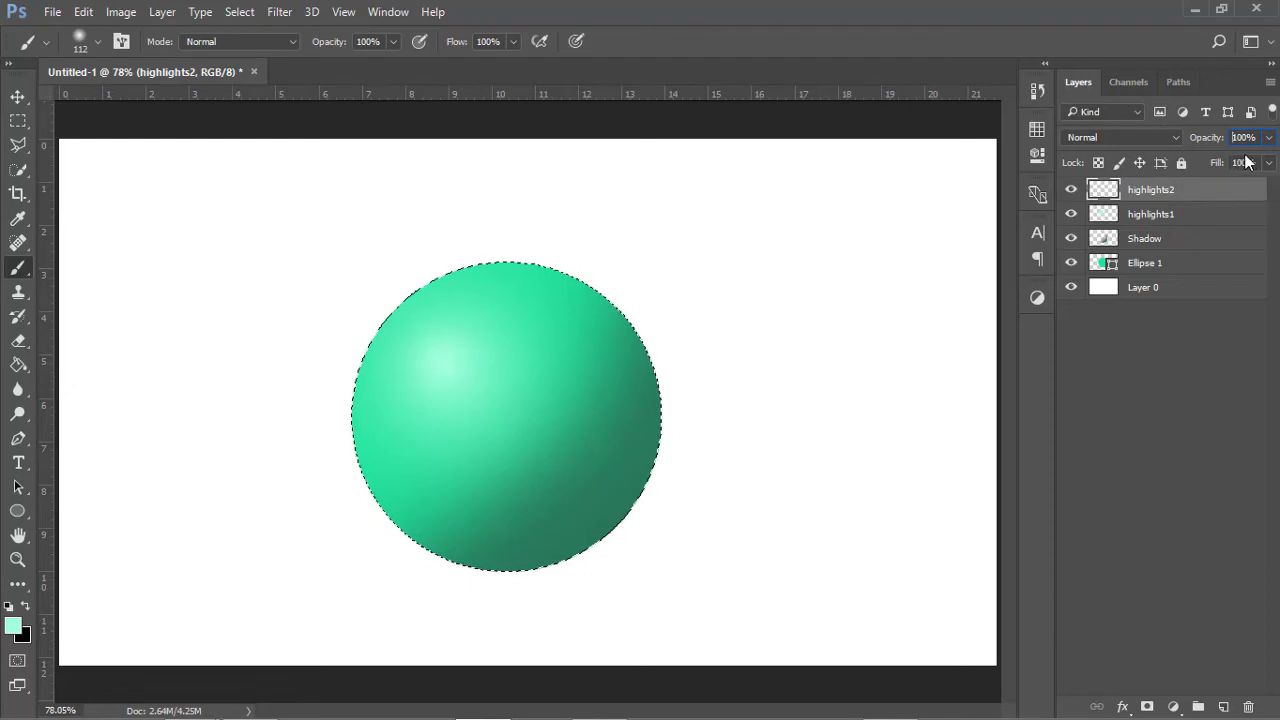
left_click(1245, 140)
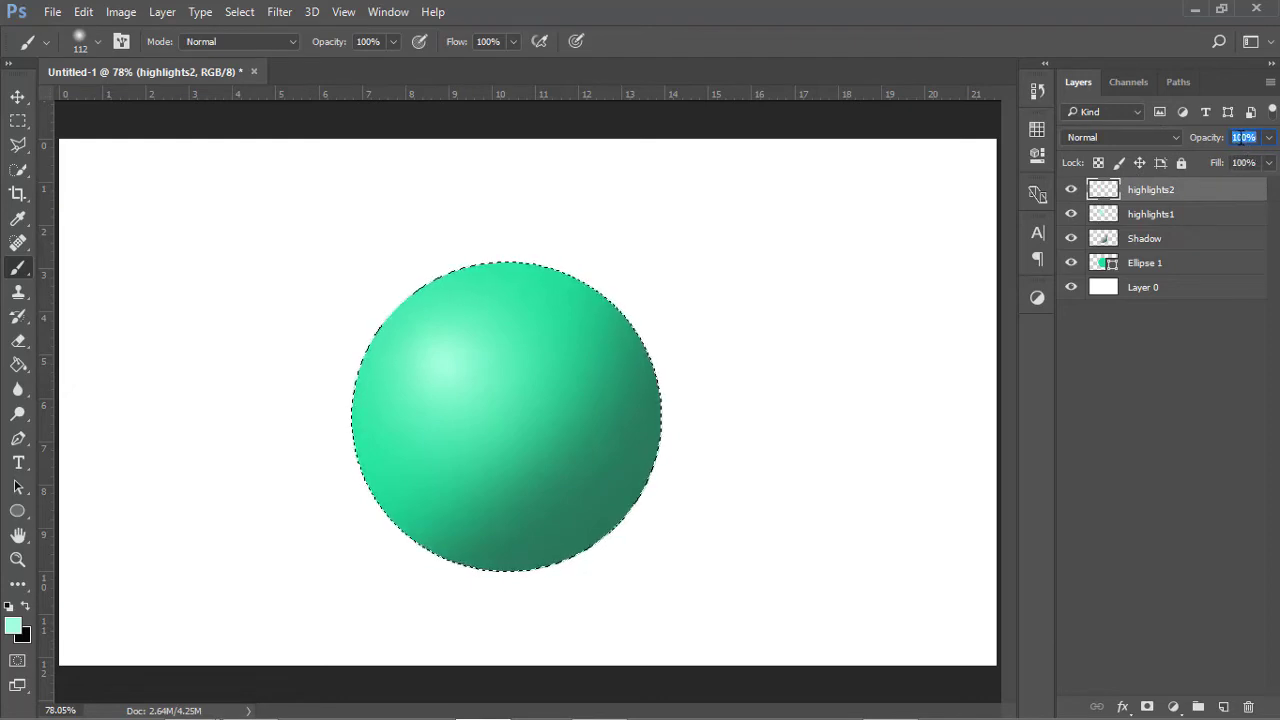
type("50")
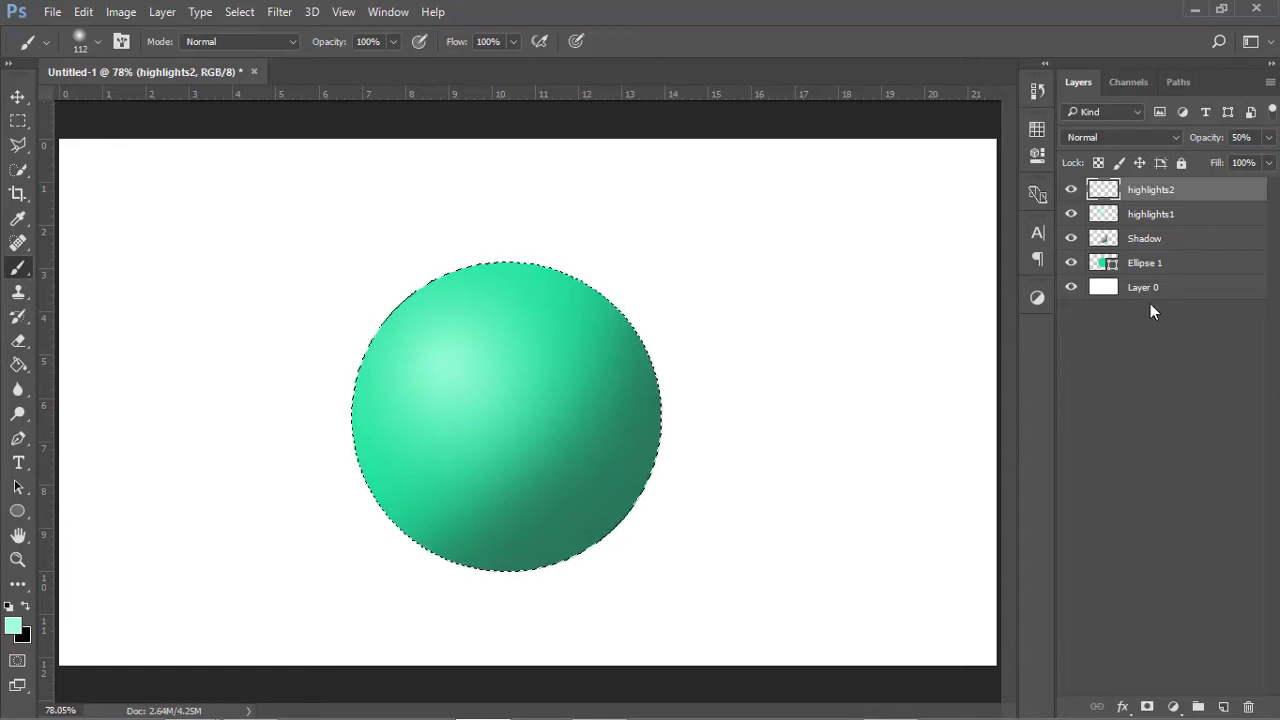
key("ctrl+d")
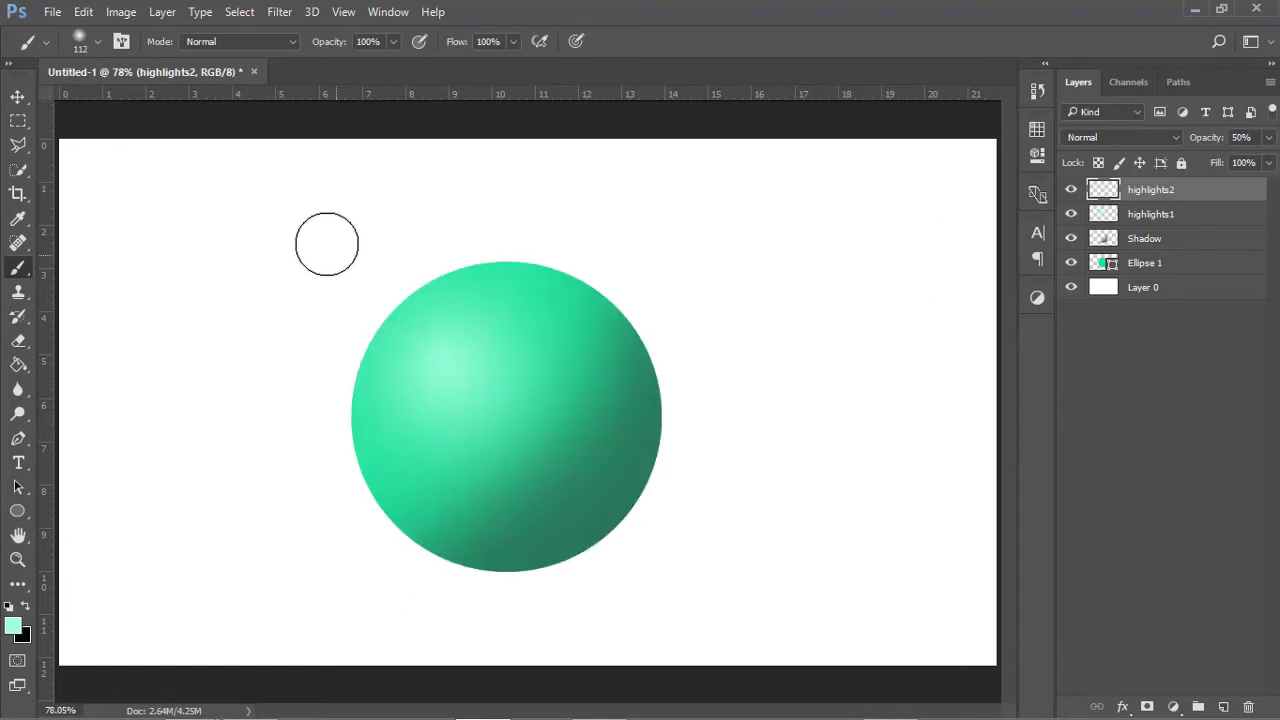
Add a new layer directly above Layer 0 and rename it Shadow.
left_click(1165, 292)
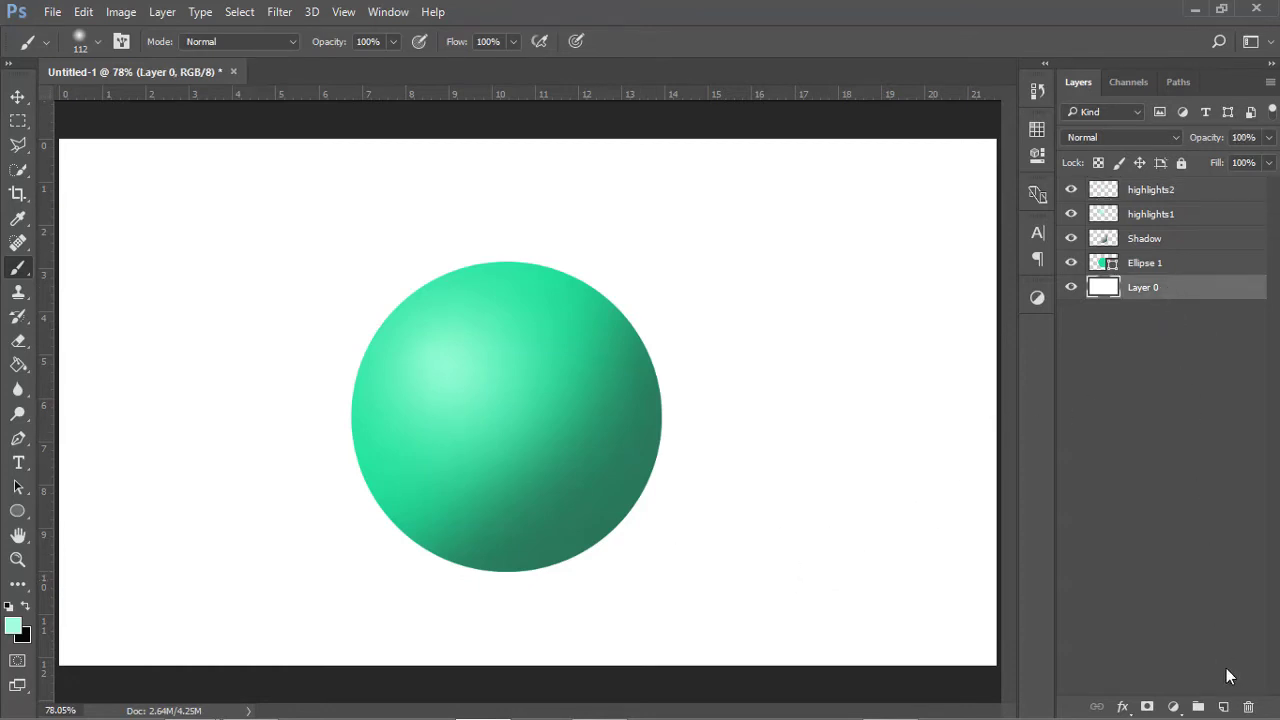
left_click(1224, 706)
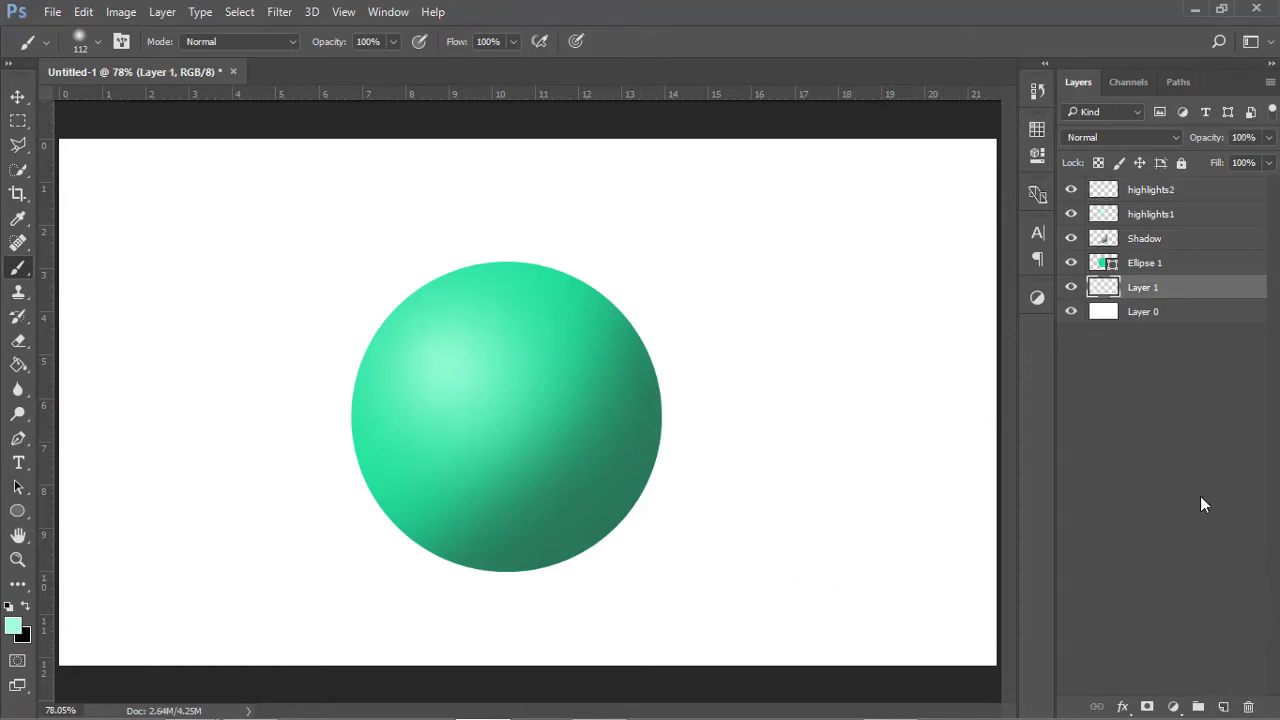
double_click(1146, 290)
type("Shadow")
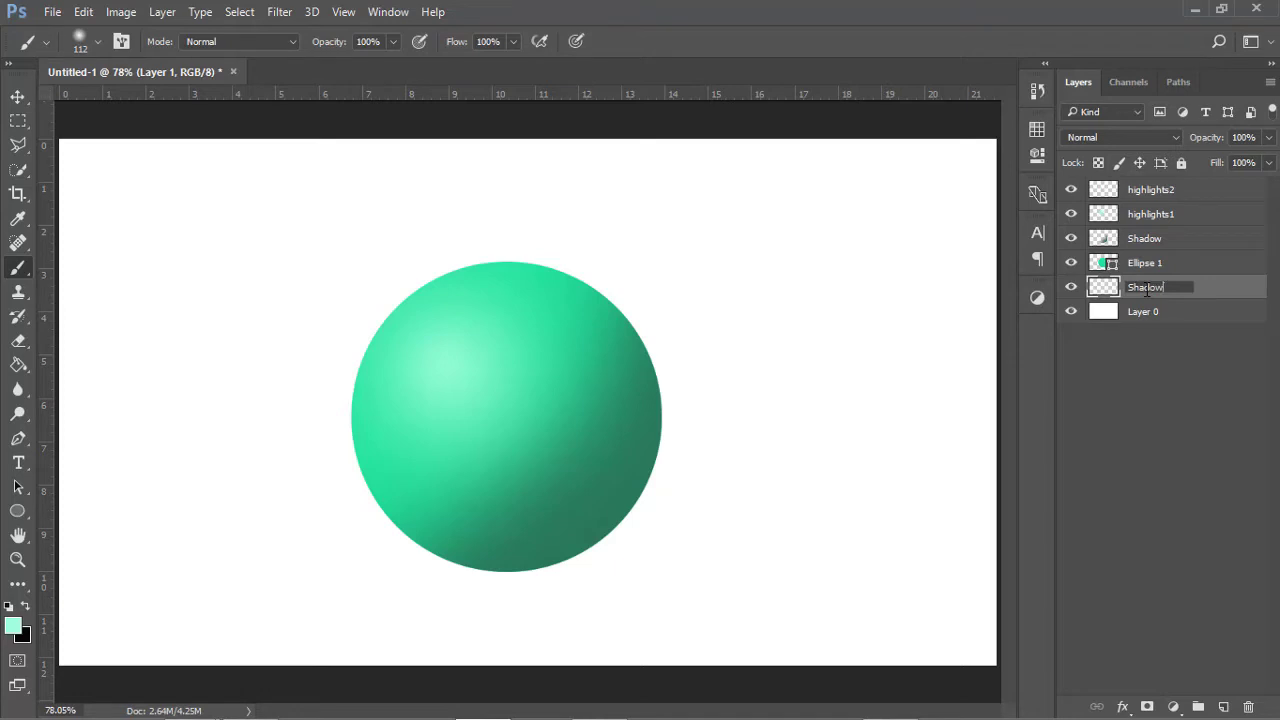
key("Return")
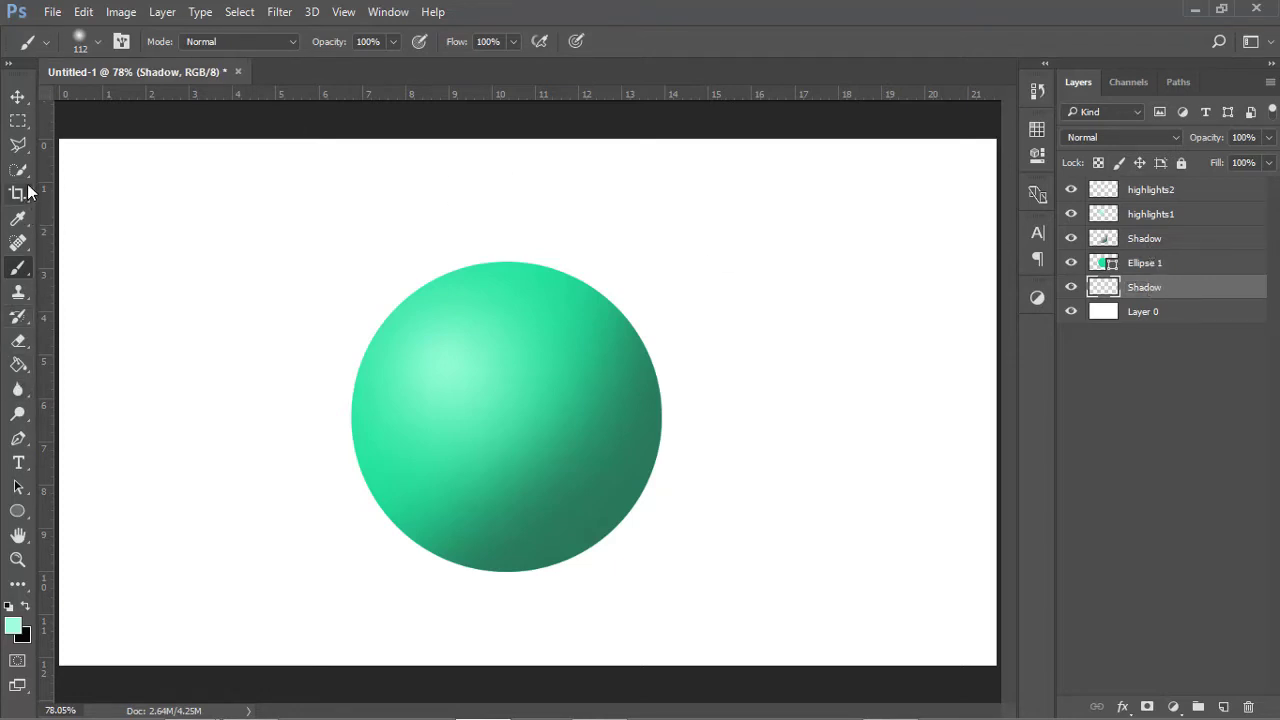
left_click(18, 121)
Select a flat ellipse under the sphere, fill it black with the Paint Bucket, and deselect.
left_click(69, 136)
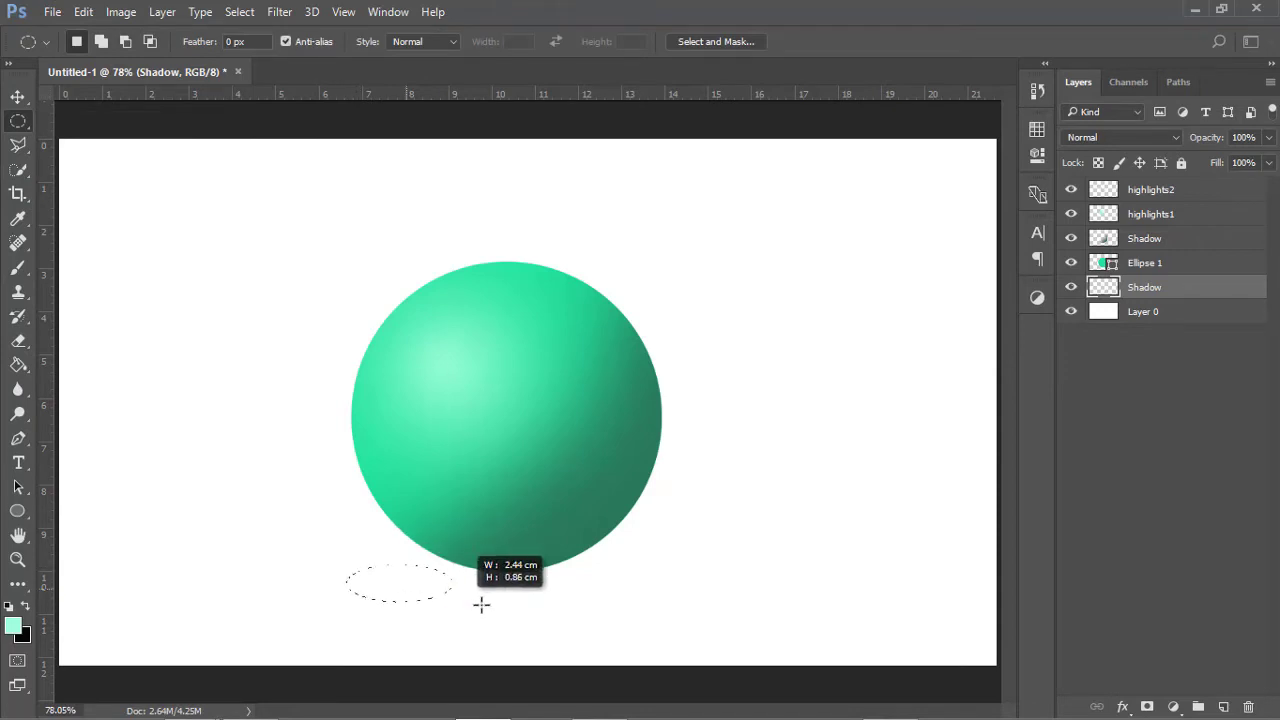
left_click_drag(481, 604, 666, 590)
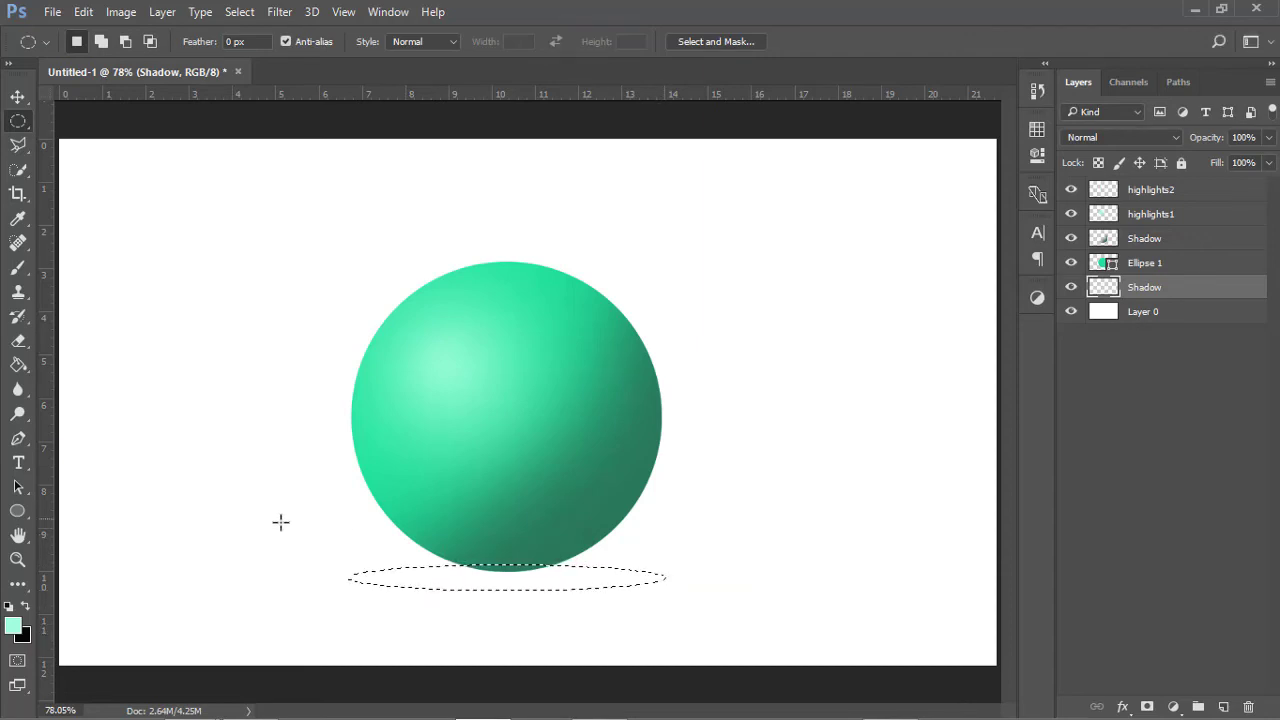
key("x")
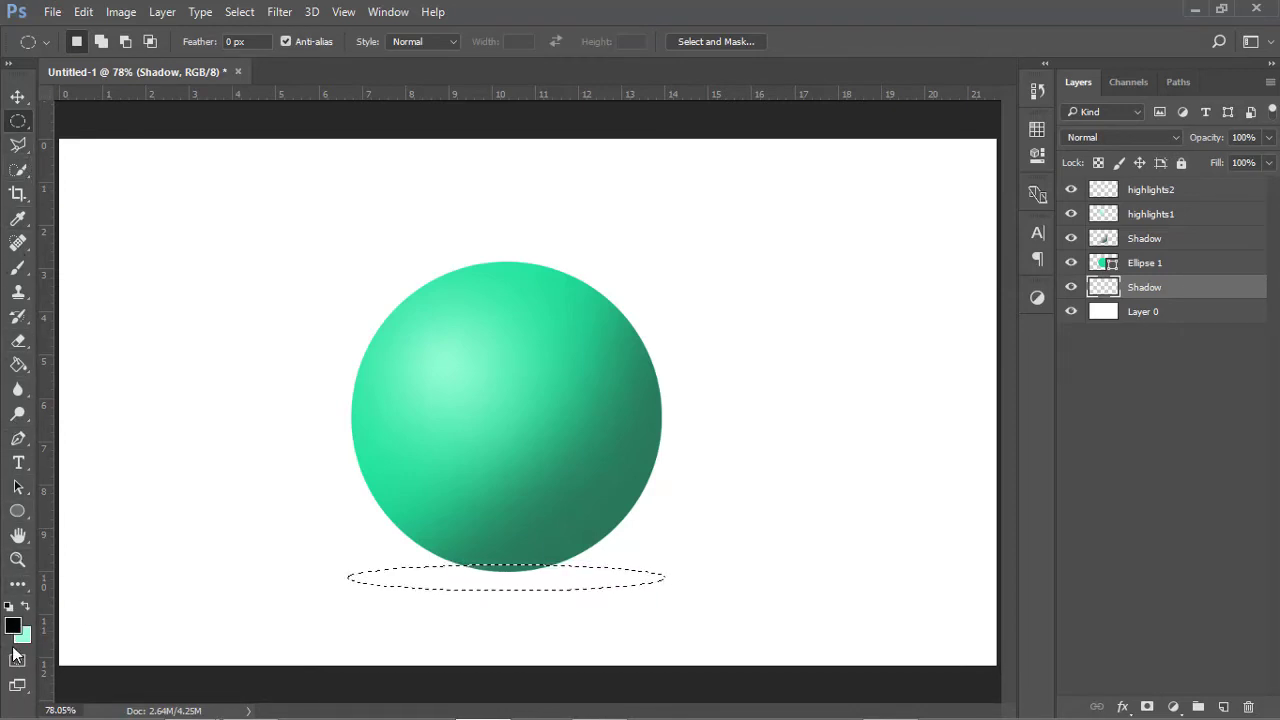
left_click(18, 366)
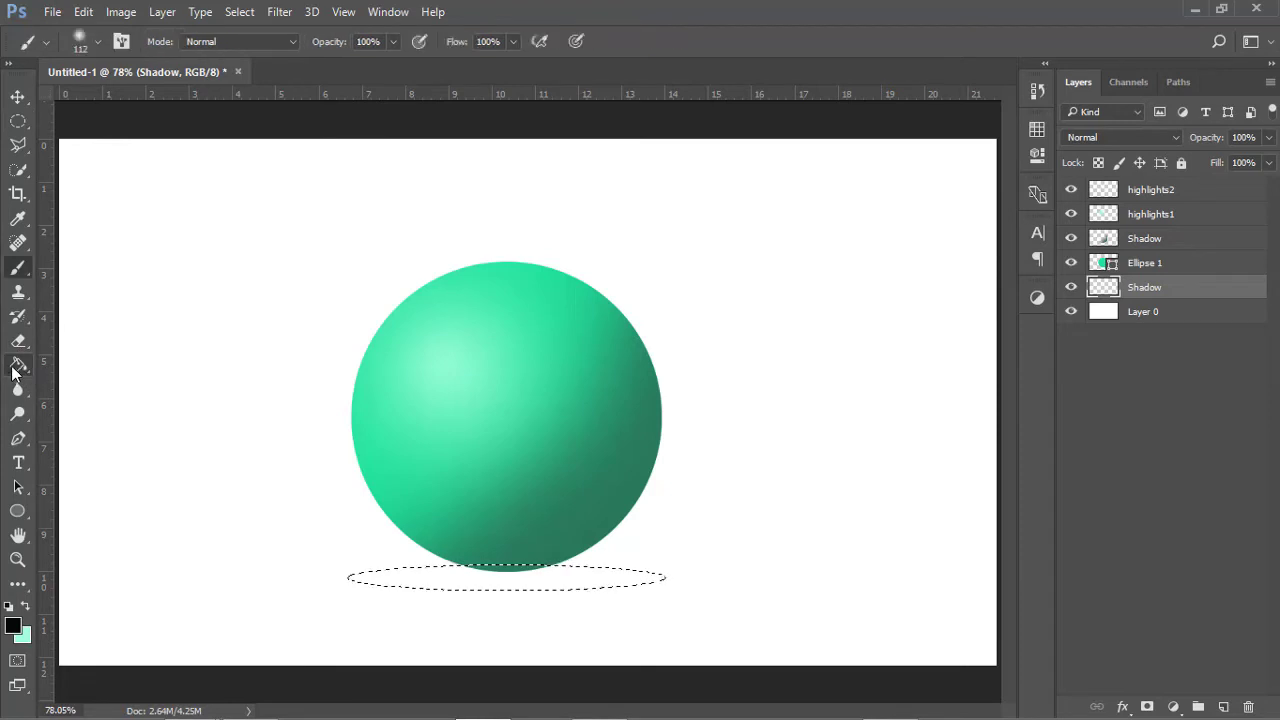
key("b")
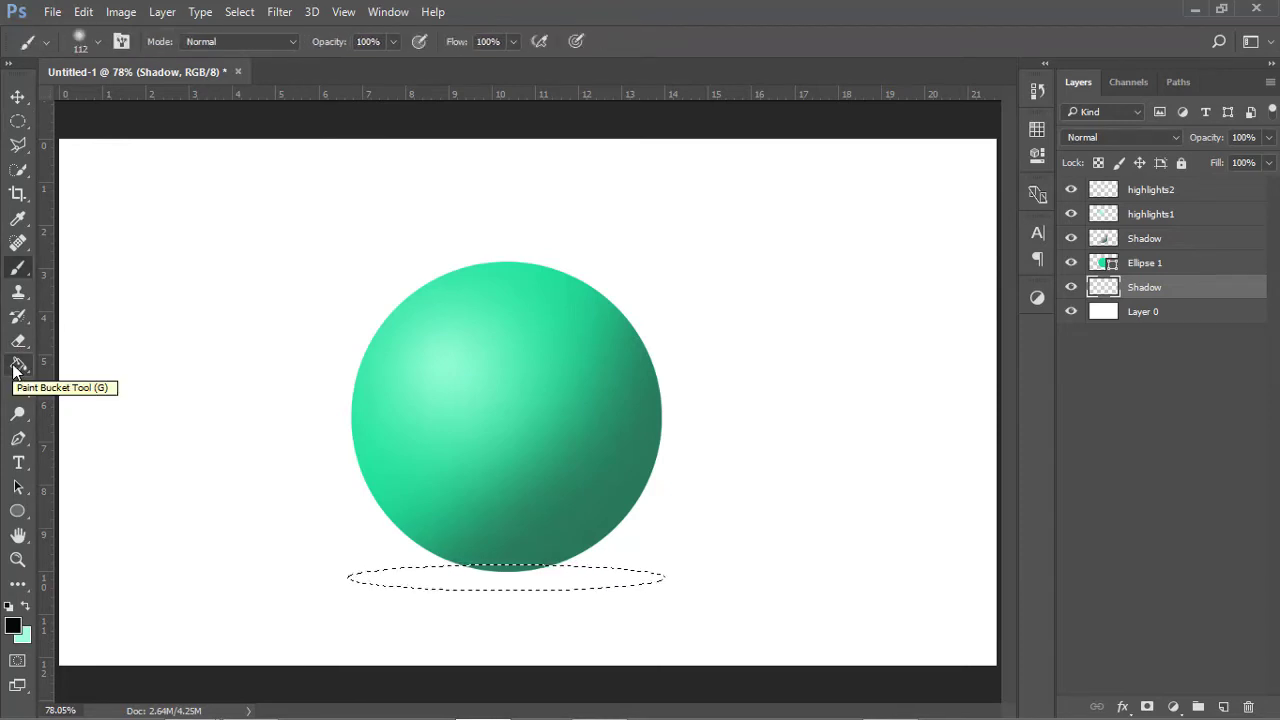
left_click(16, 366)
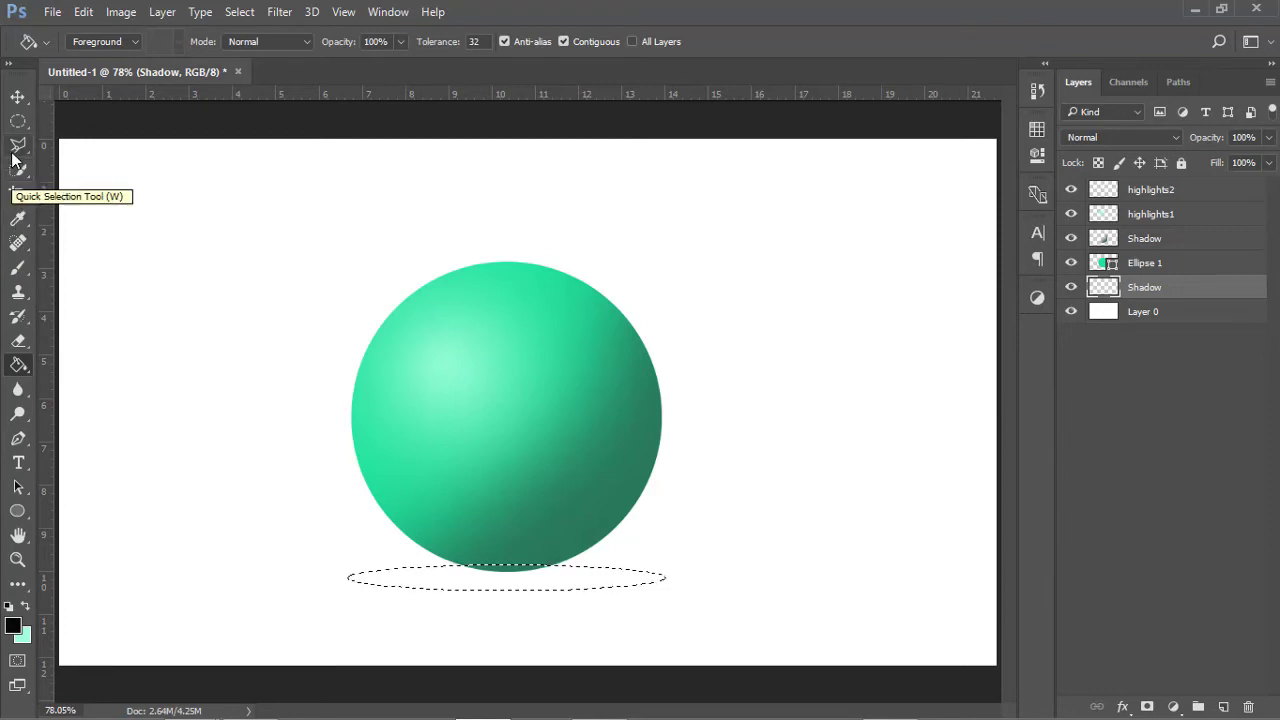
left_click(427, 581)
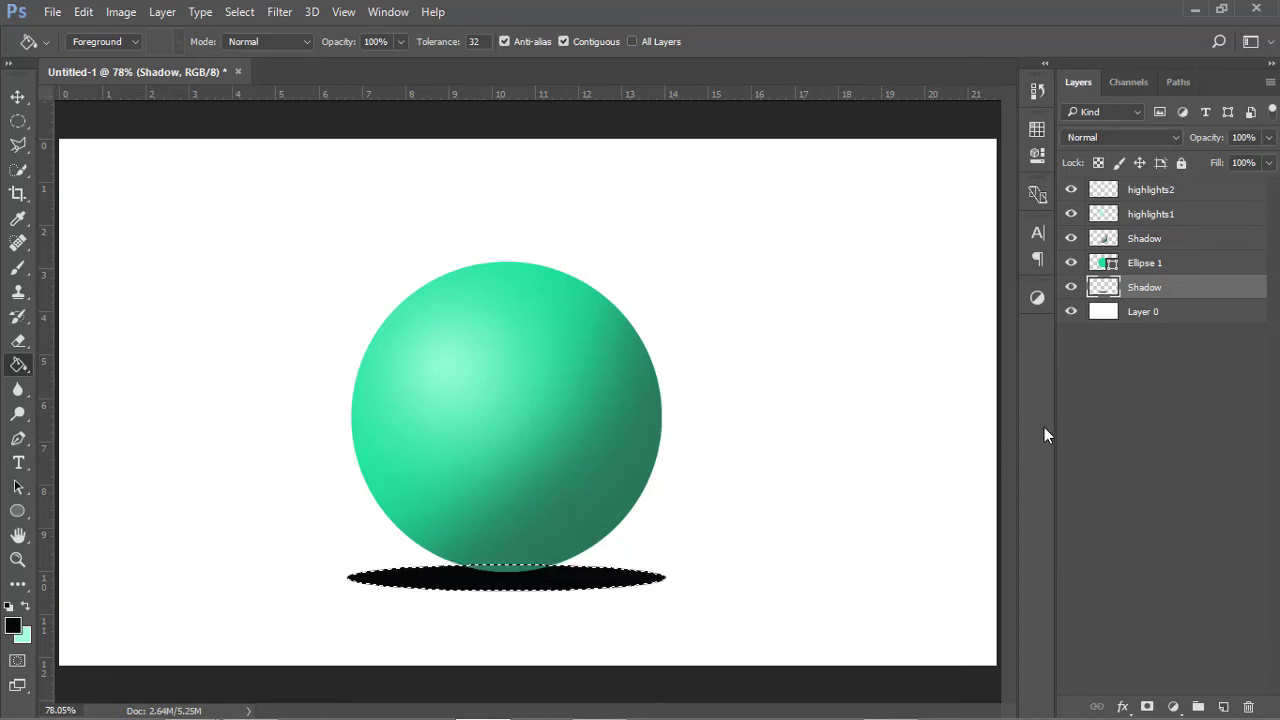
key("ctrl+d")
Convert Shadow to a smart object with a ~9.4 px Gaussian Blur, then hide and delete it.
right_click(1202, 296)
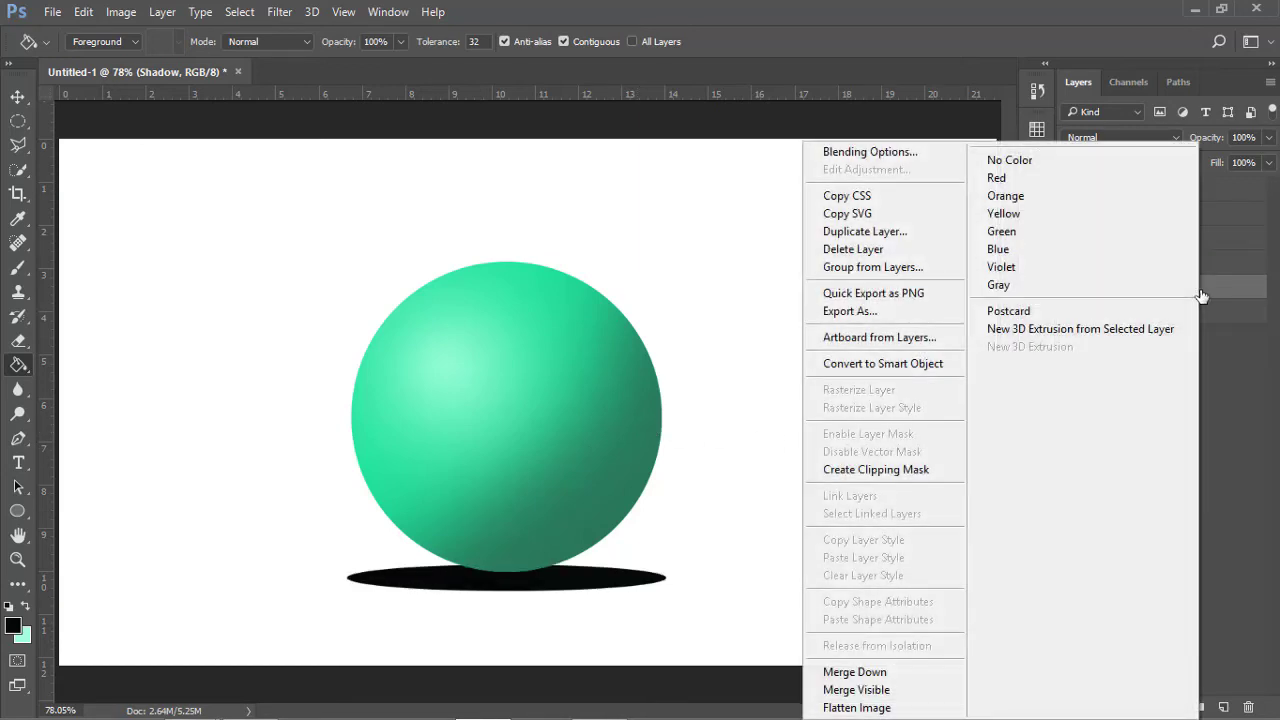
left_click(880, 364)
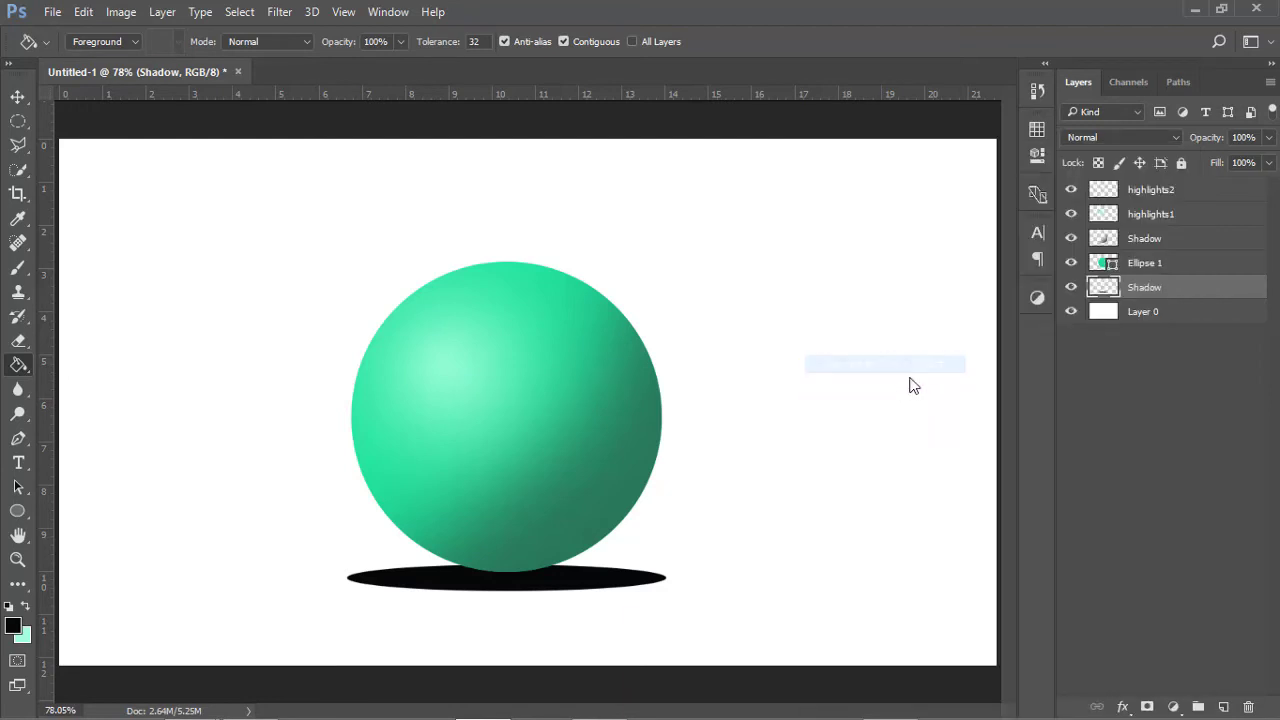
left_click(279, 12)
mouse_move(289, 218)
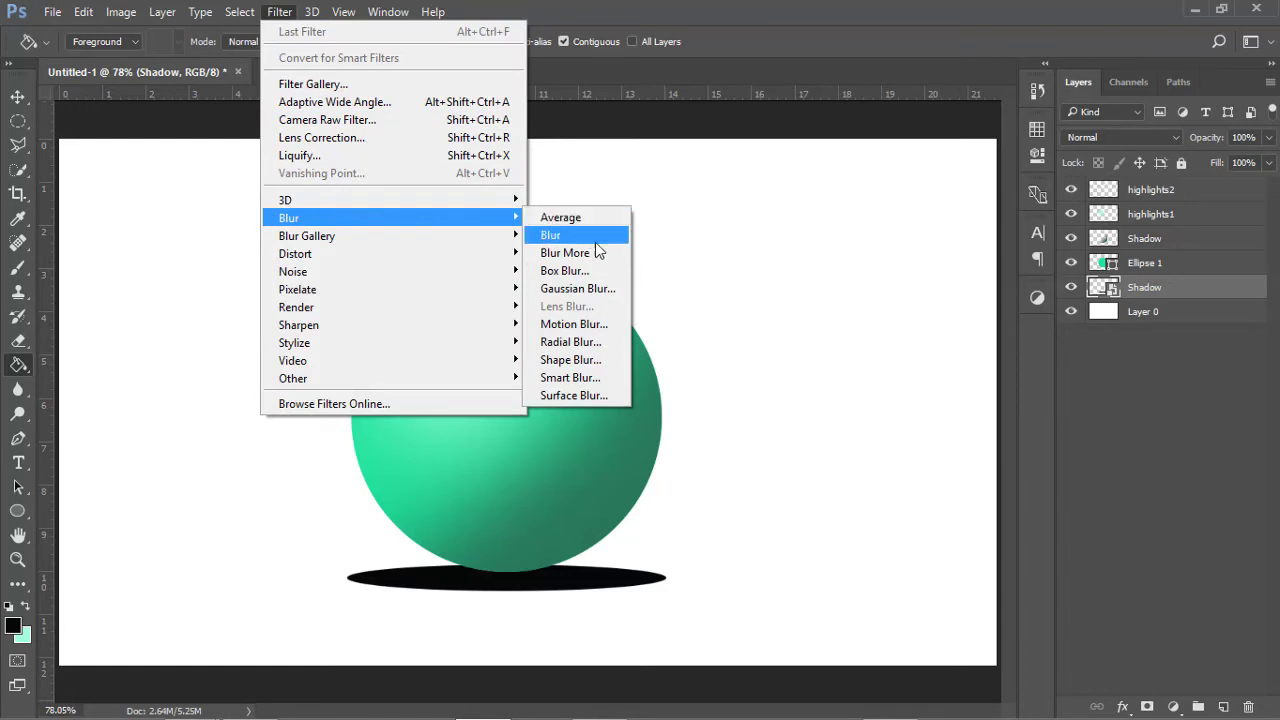
left_click(588, 289)
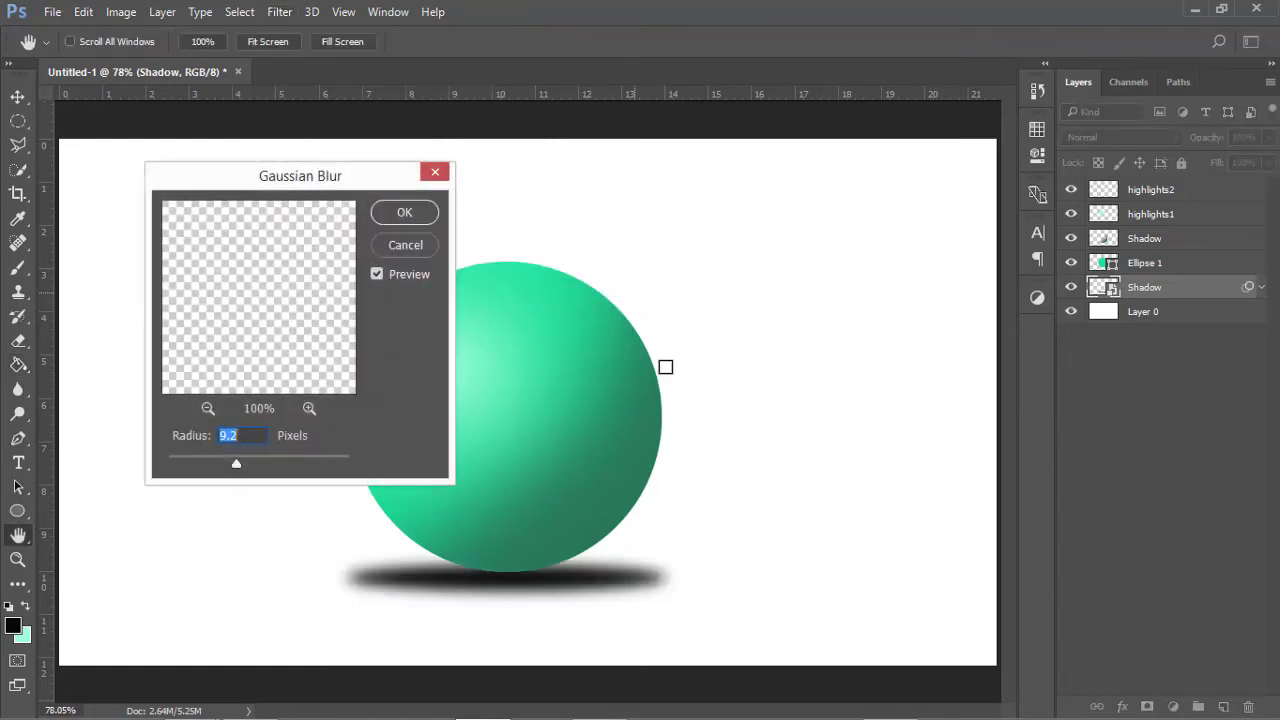
mouse_move(284, 183)
left_mouse_down()
mouse_move(728, 207)
mouse_move(739, 194)
left_mouse_up()
left_click_drag(697, 470, 697, 479)
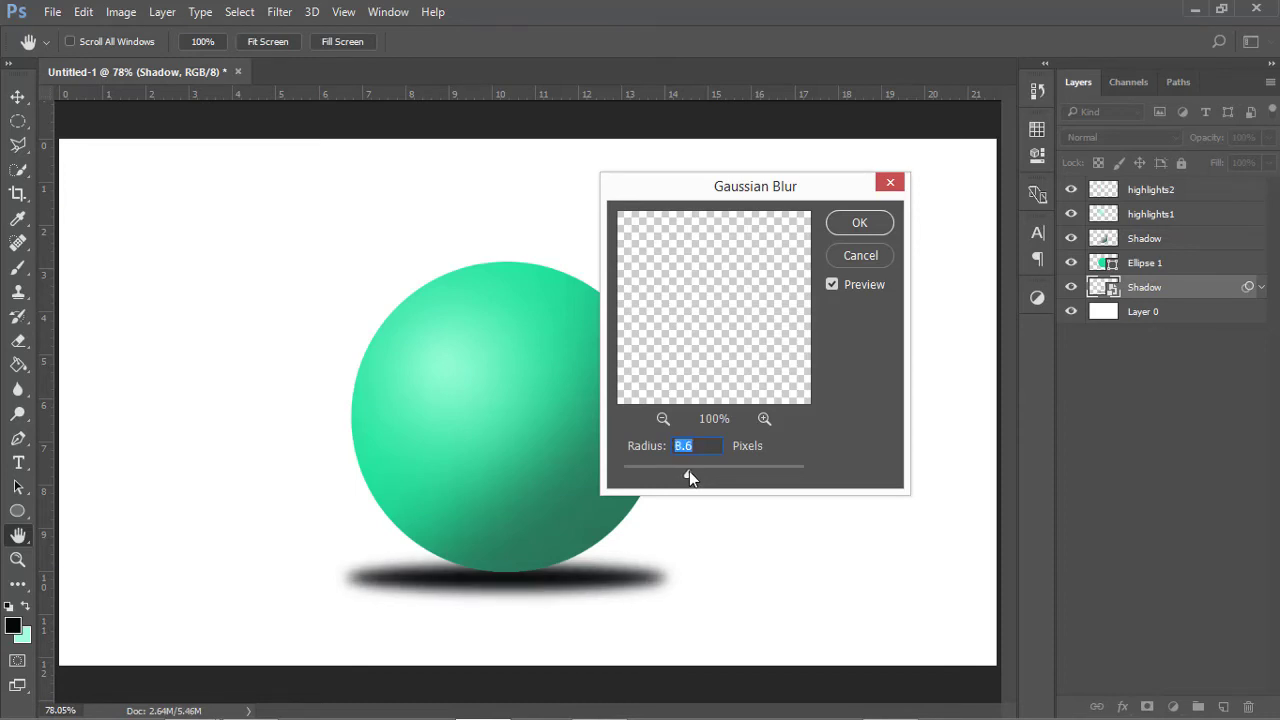
left_click_drag(691, 472, 693, 472)
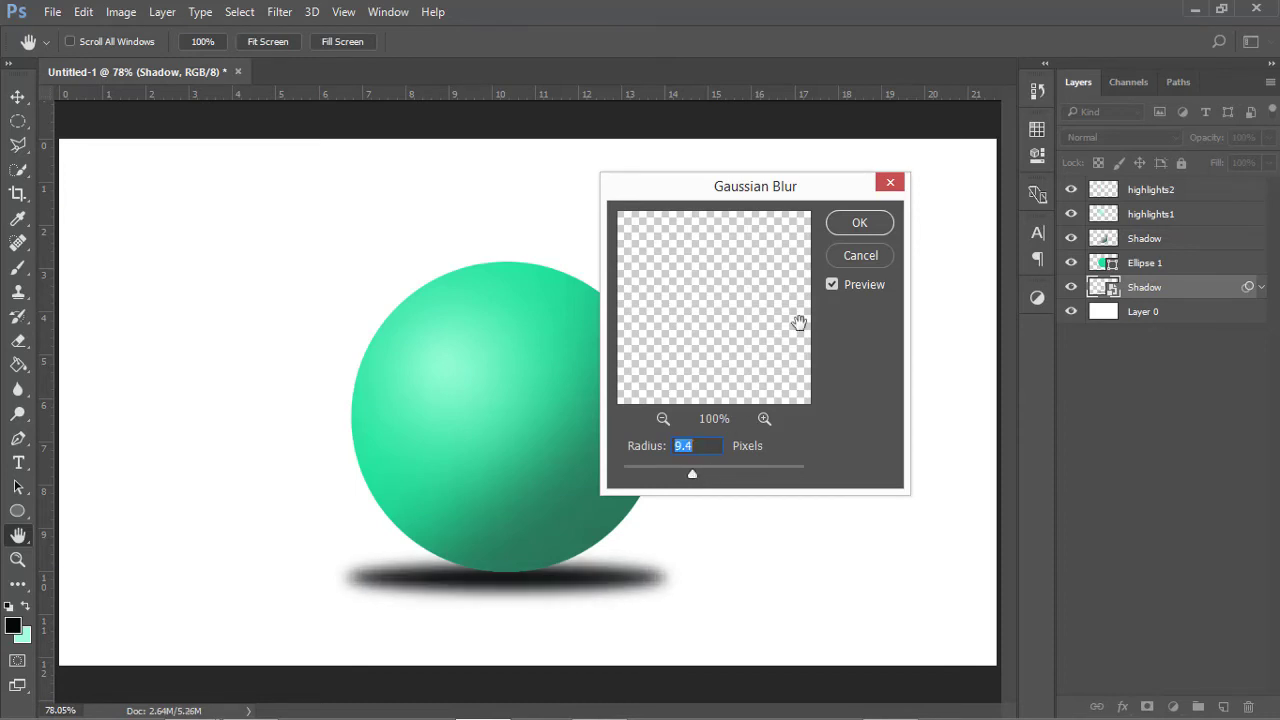
left_click(864, 224)
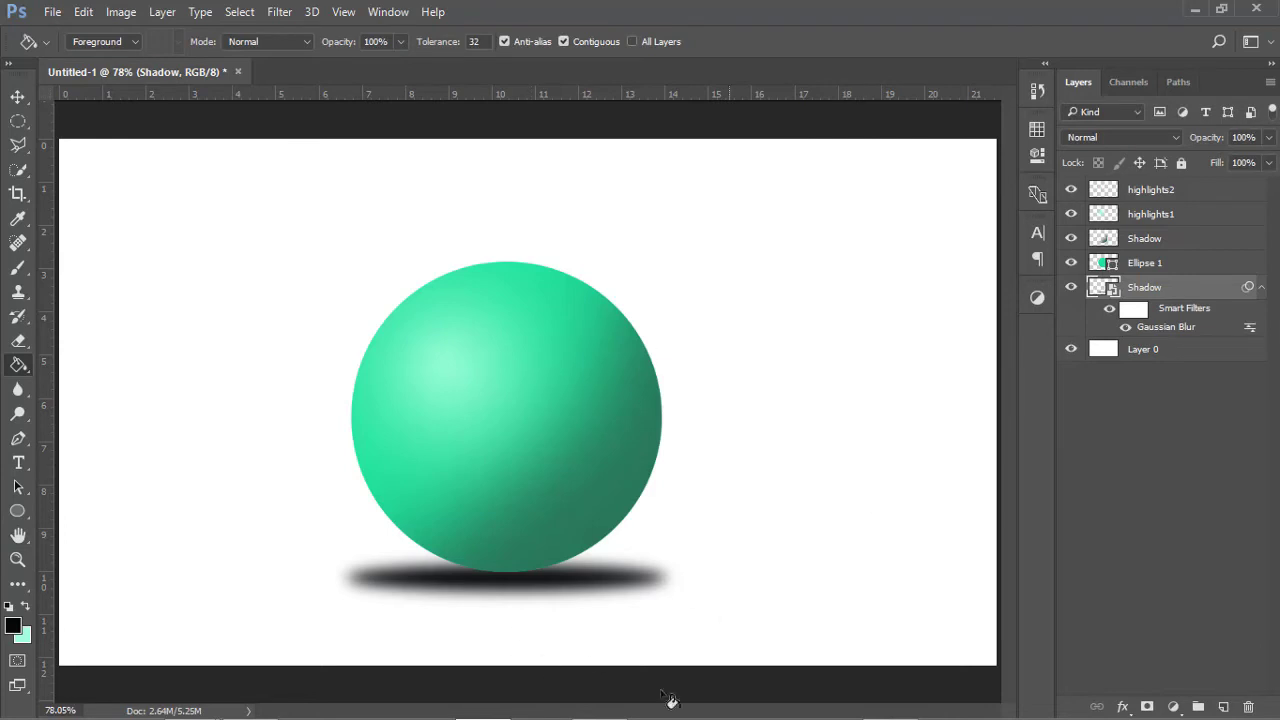
left_click(1072, 288)
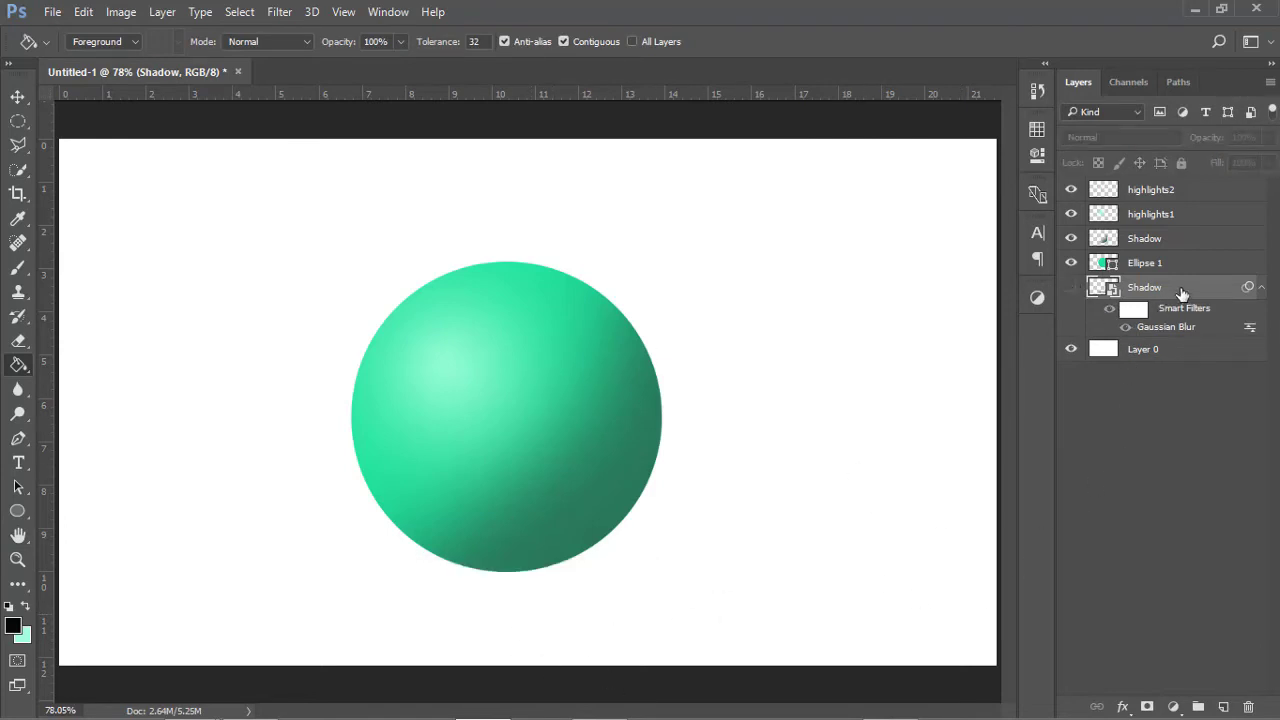
key("Delete")
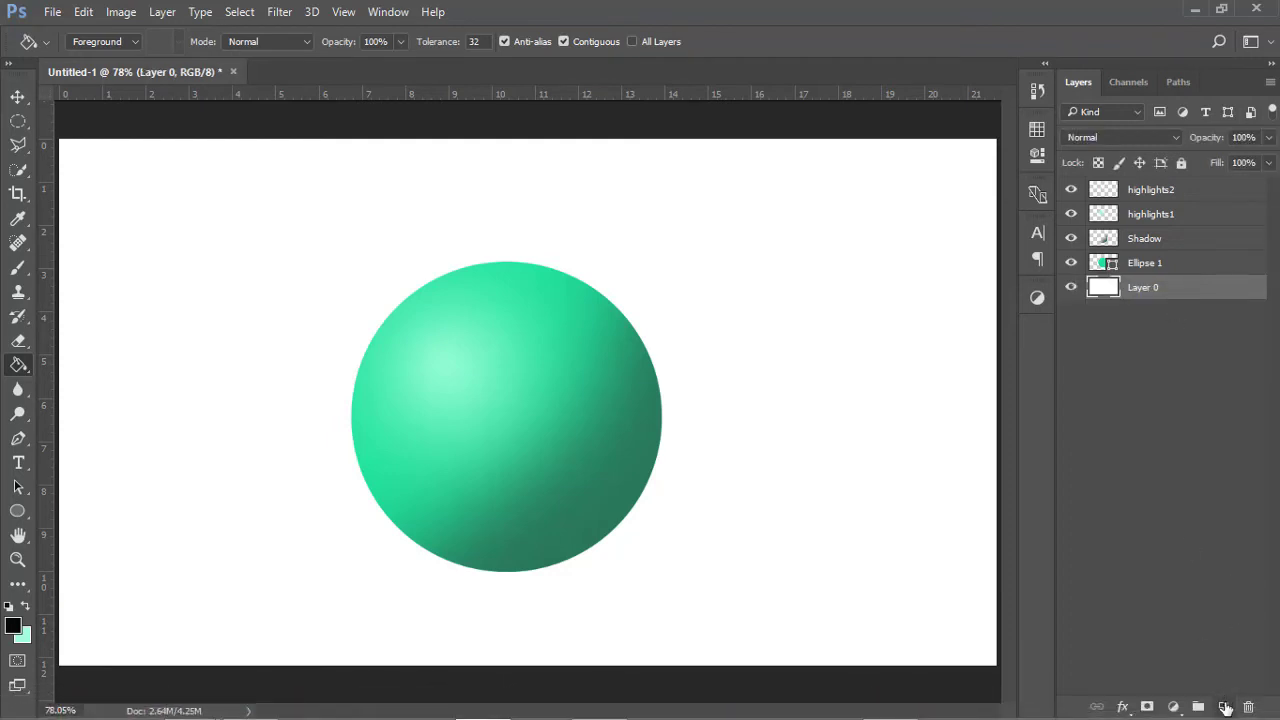
On a new Layer 1 under the sphere, paint one soft black 634 px dab around the sphere.
left_click(1225, 707)
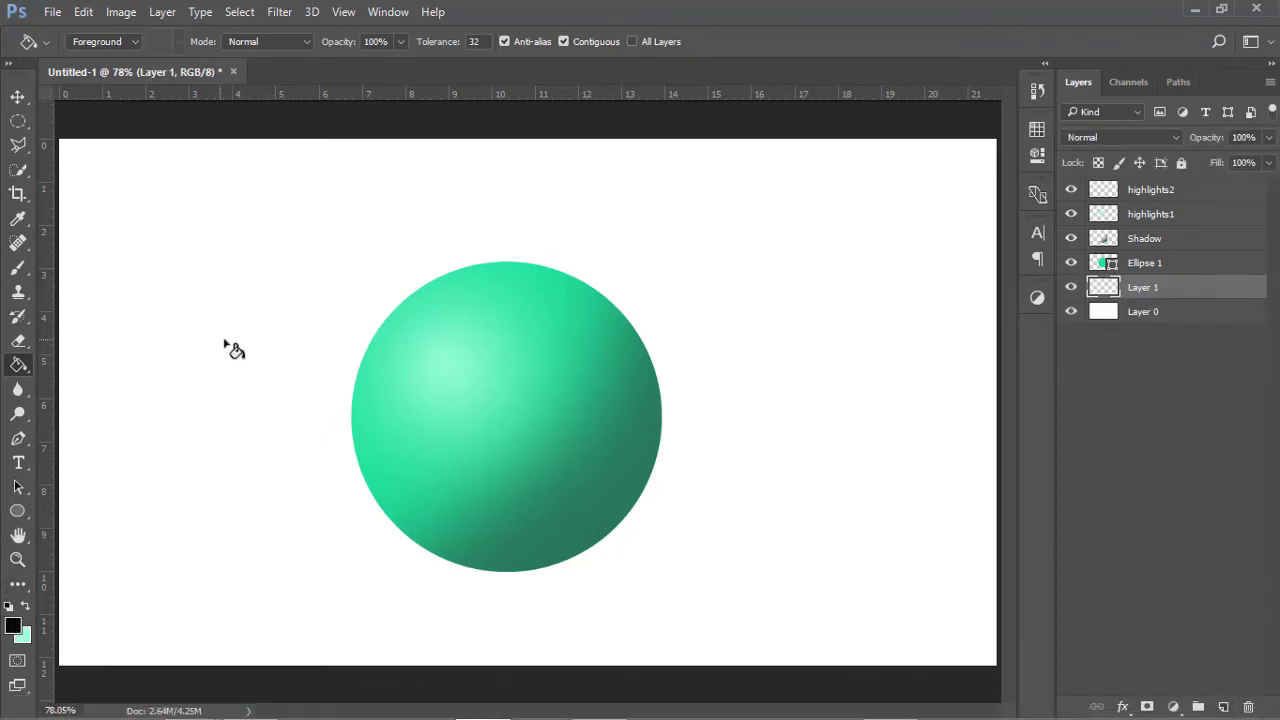
left_click(18, 267)
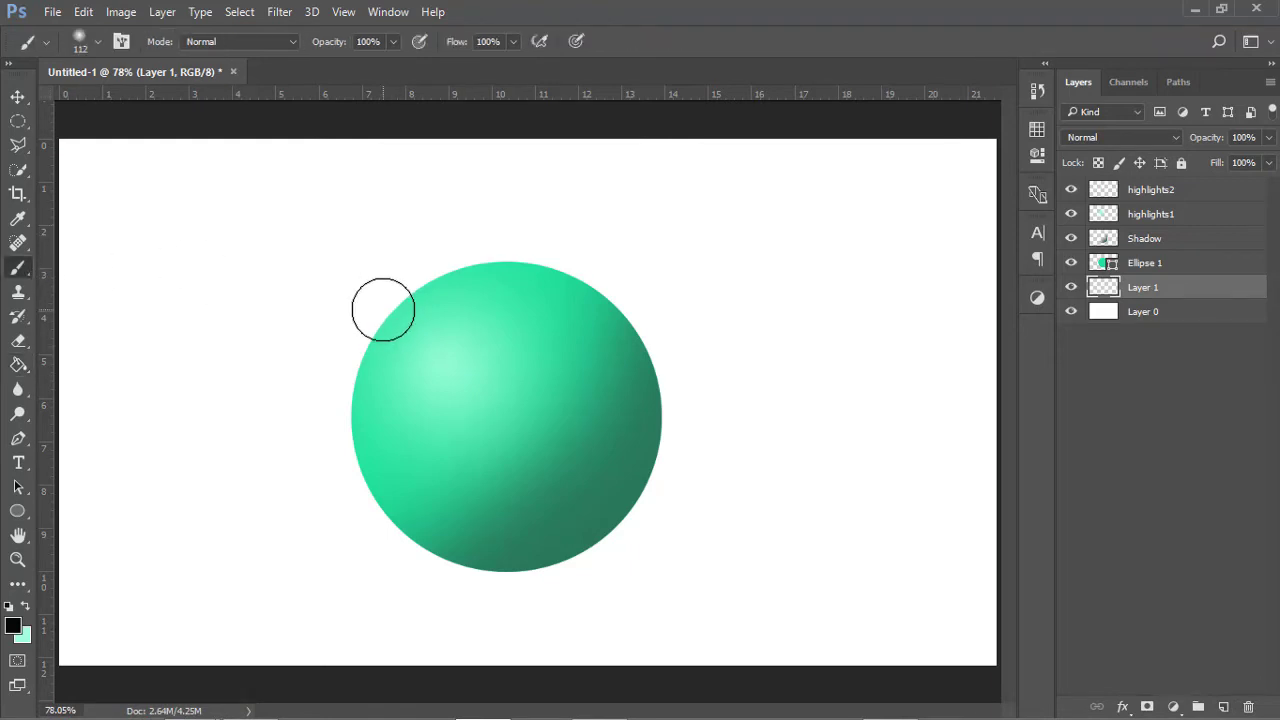
left_click_drag(388, 289, 561, 404)
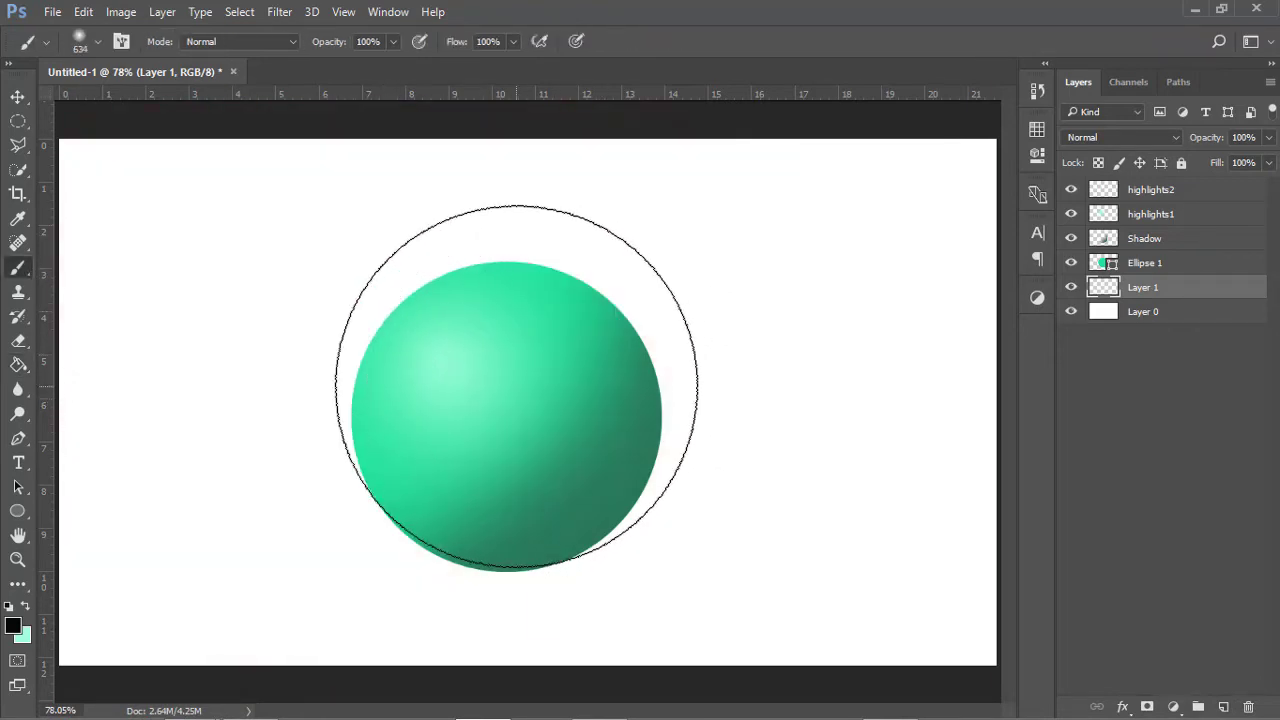
left_click(521, 361)
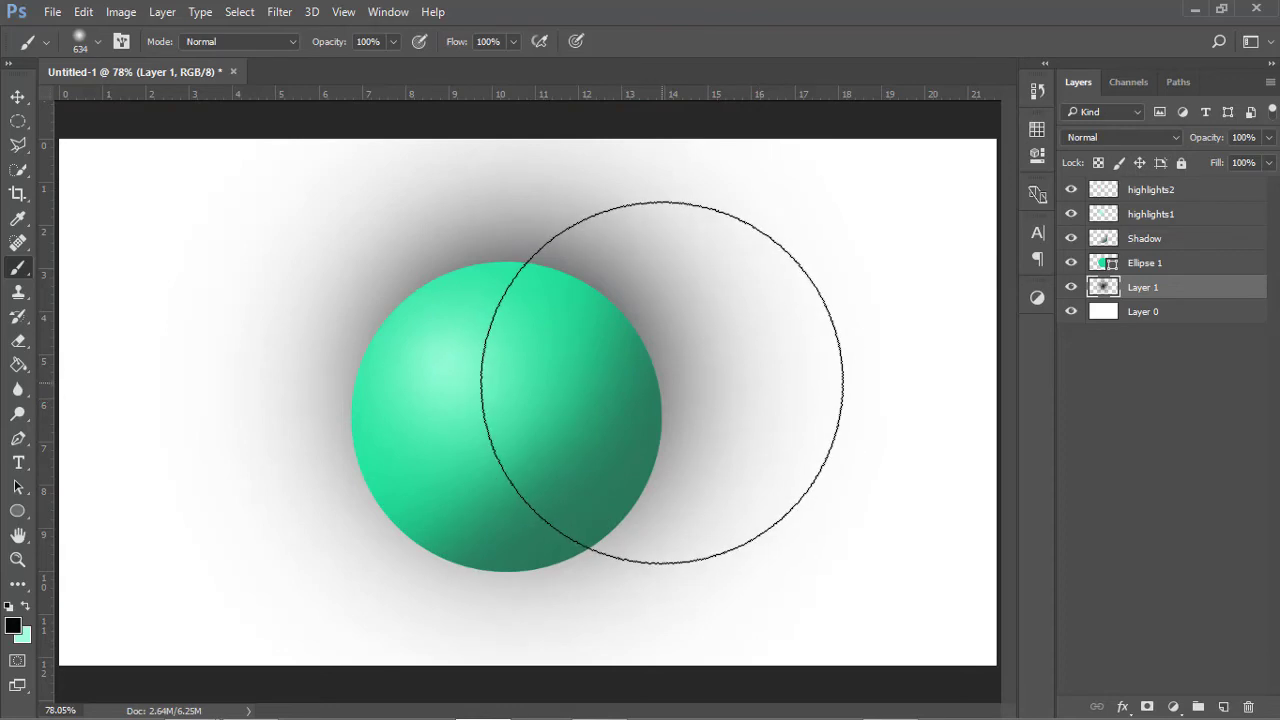
key("ctrl+t")
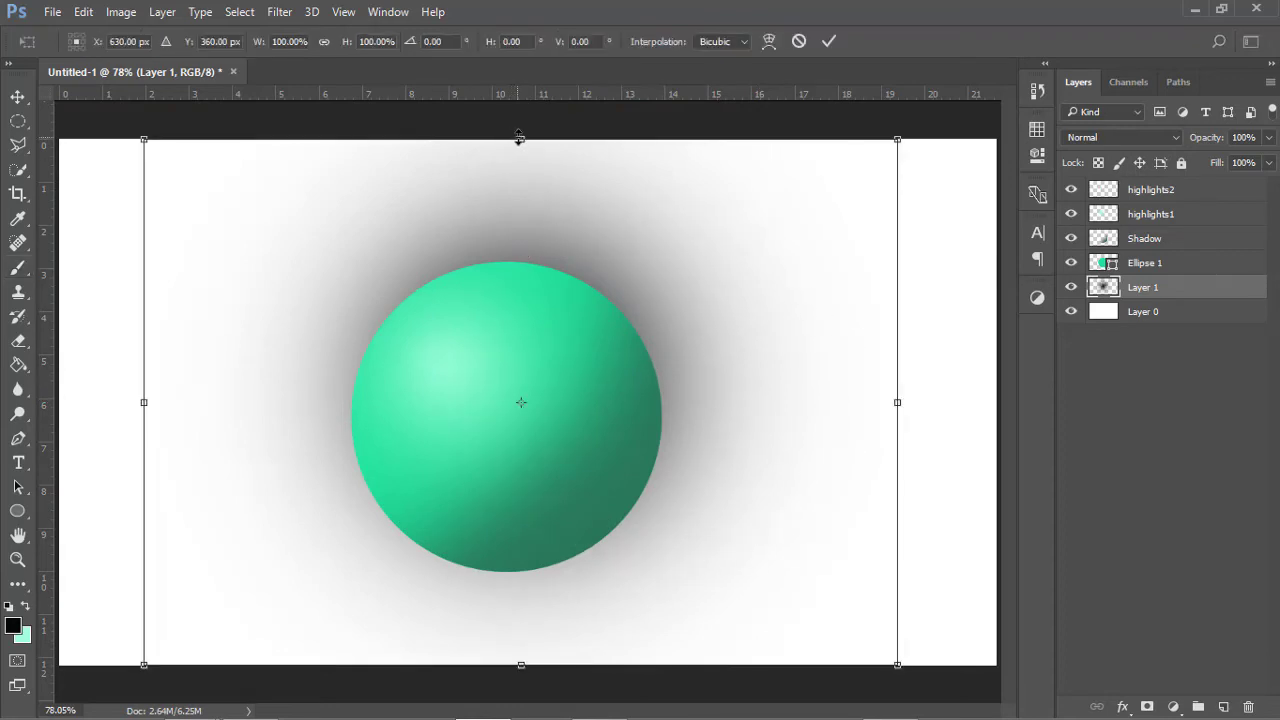
Restart Free Transform on the glow and squash it to under half its height.
left_click_drag(520, 137, 511, 363)
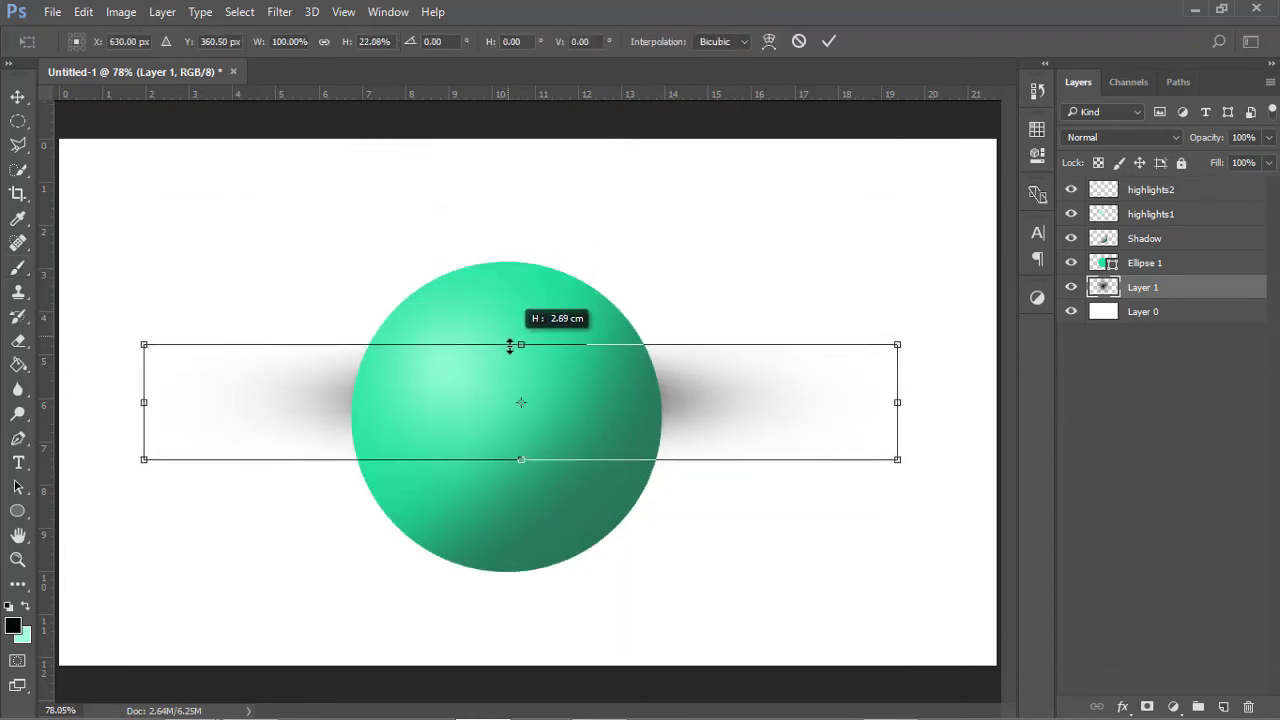
left_click(18, 96)
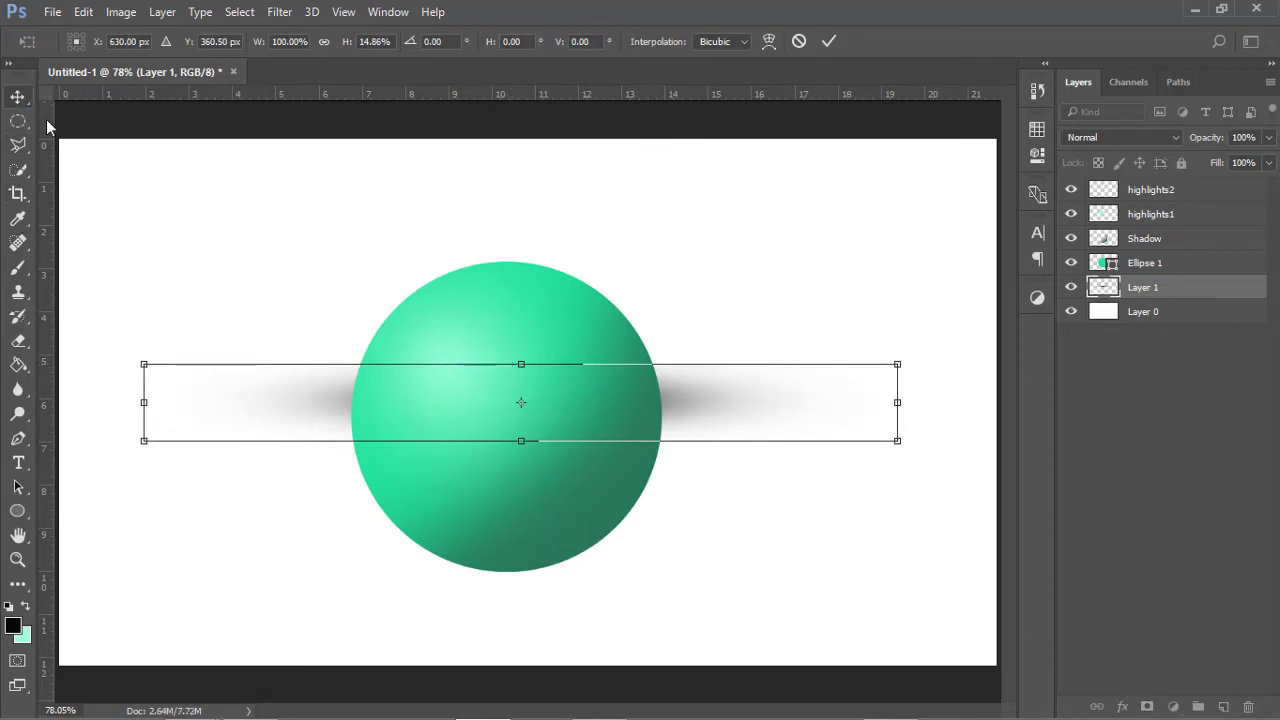
left_click(741, 291)
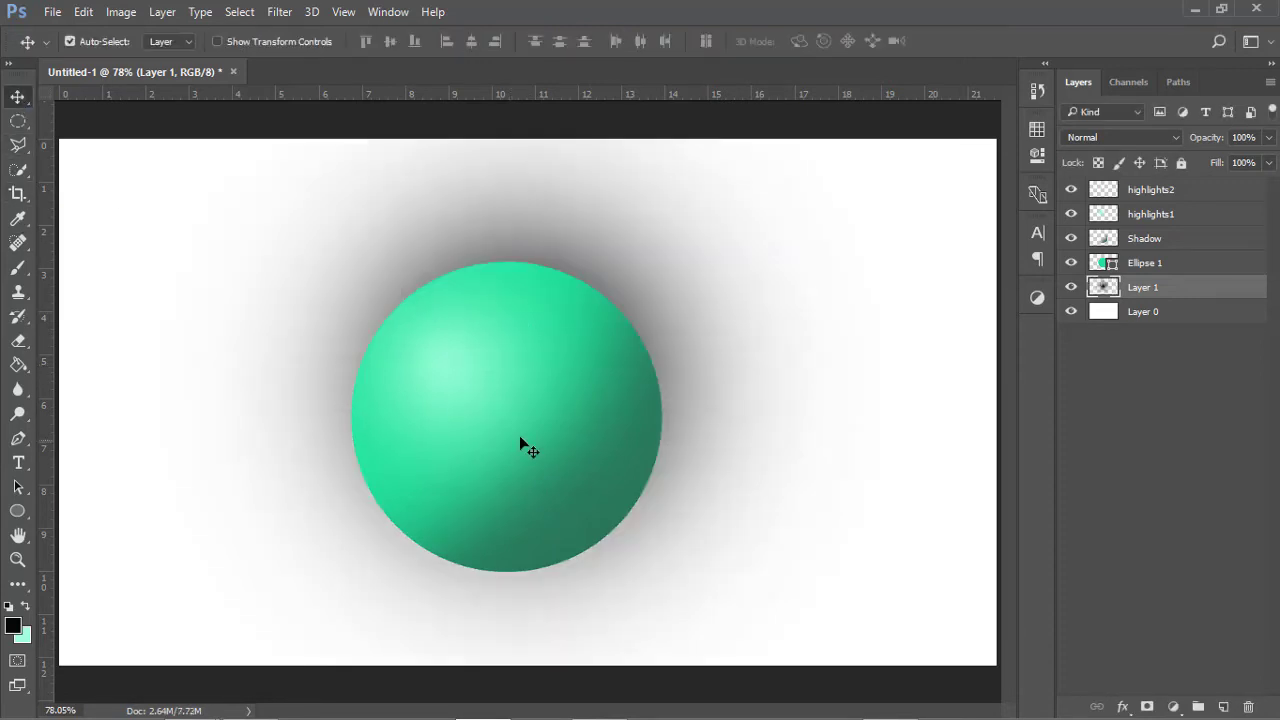
key("ctrl+t")
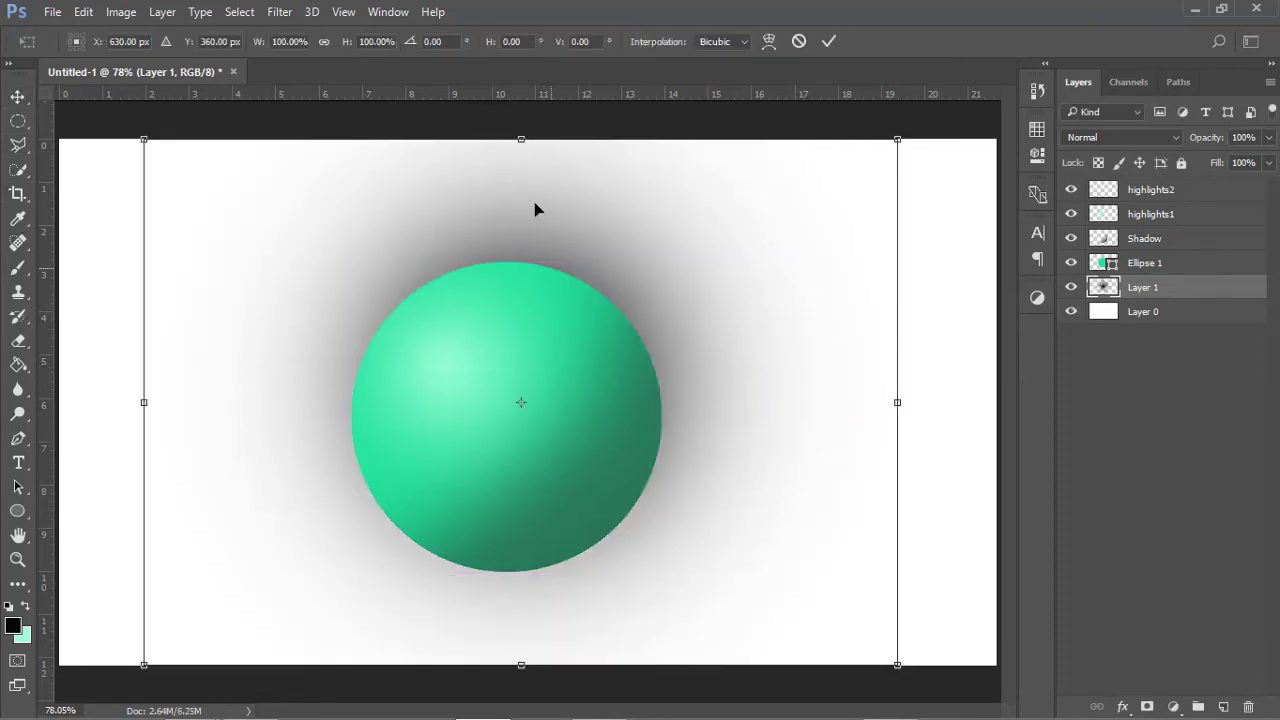
left_click_drag(522, 140, 521, 287)
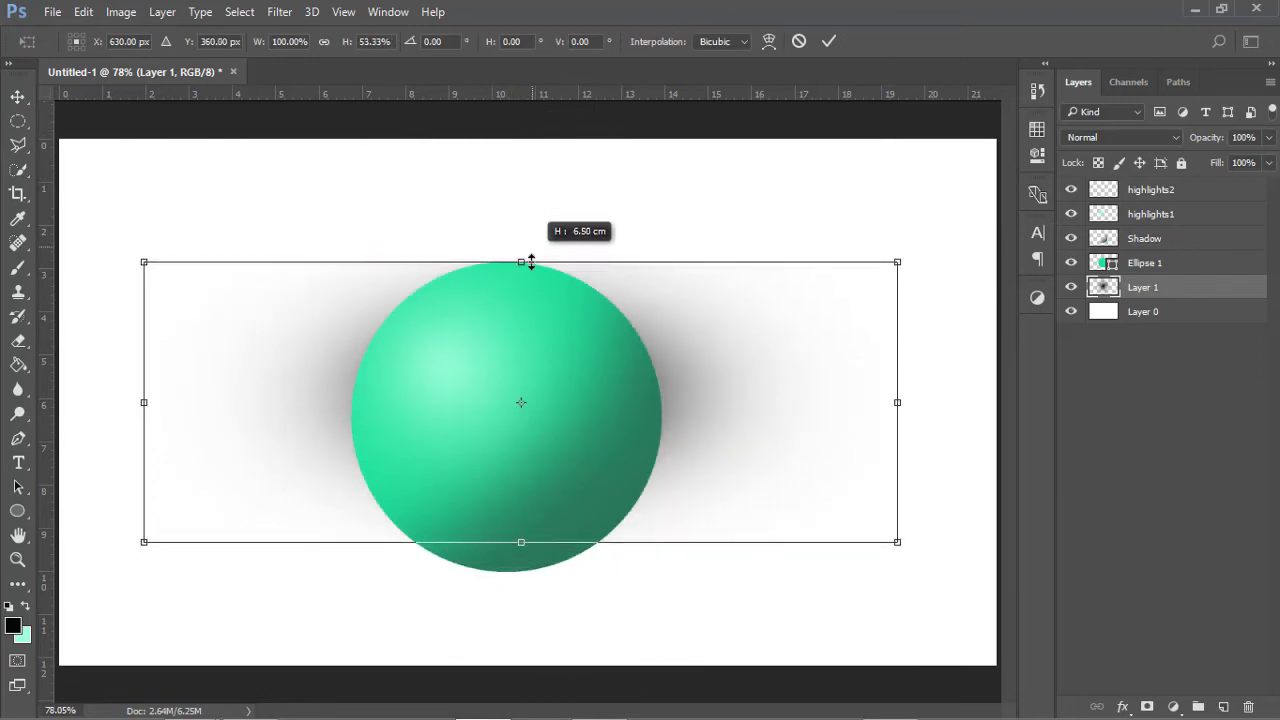
Move the squashed glow below the sphere and flatten it to about 10% height.
left_click_drag(420, 374, 404, 544)
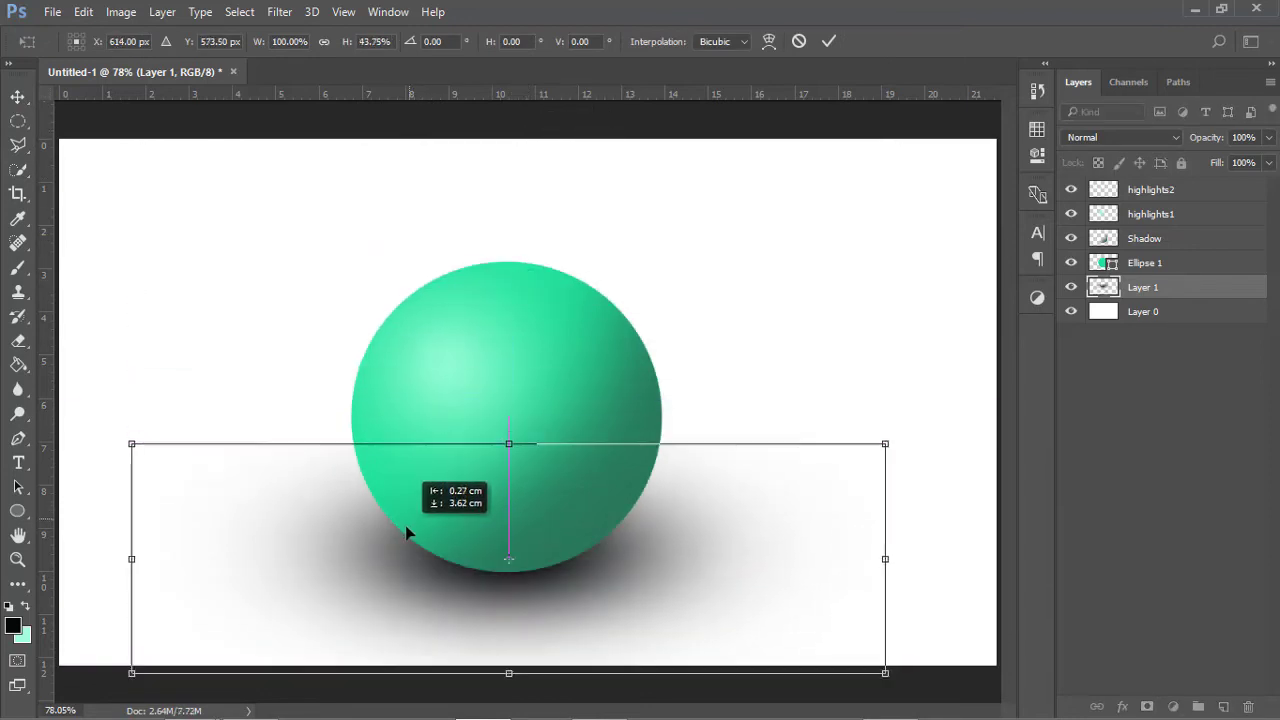
left_click_drag(509, 458, 502, 534)
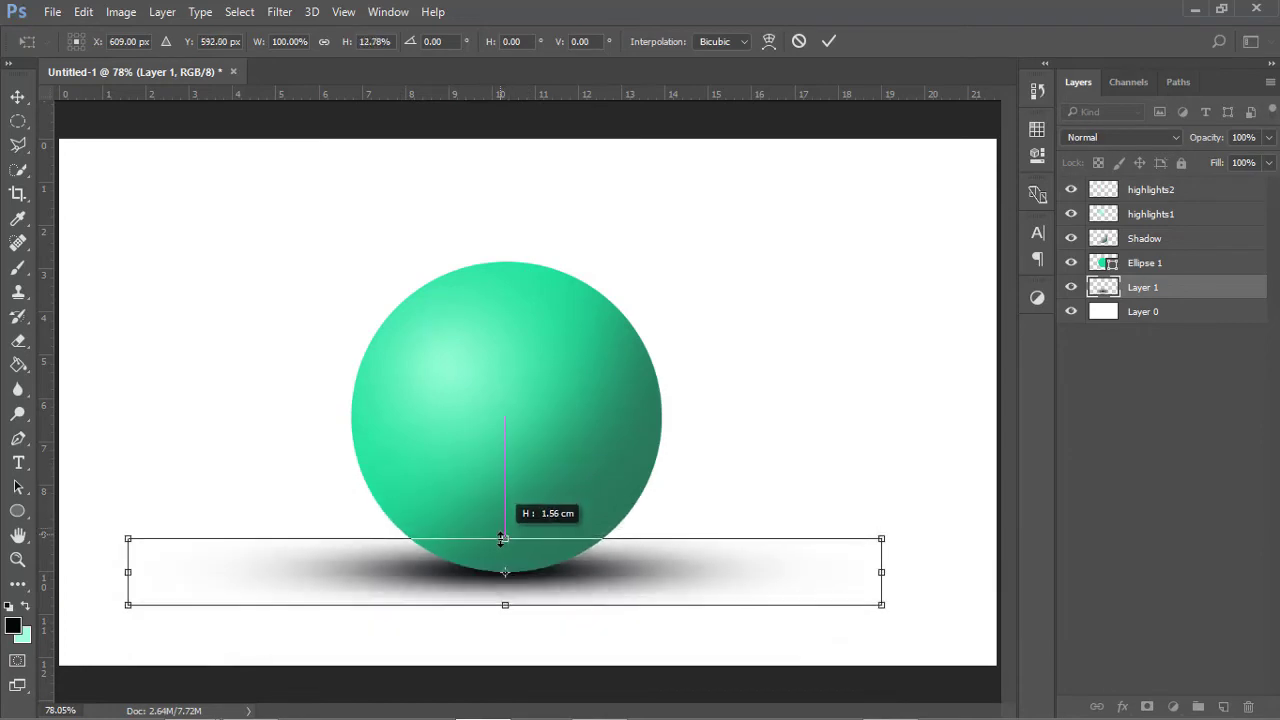
left_click_drag(502, 534, 504, 545)
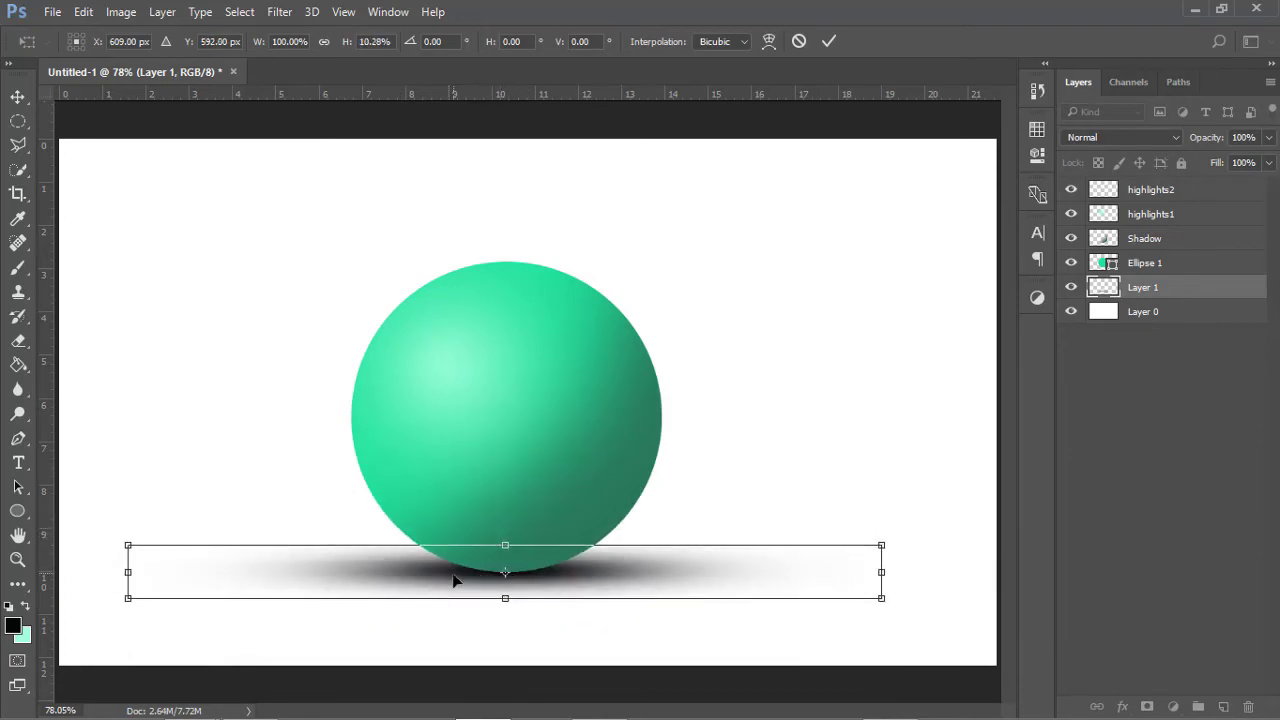
left_click_drag(453, 580, 472, 587)
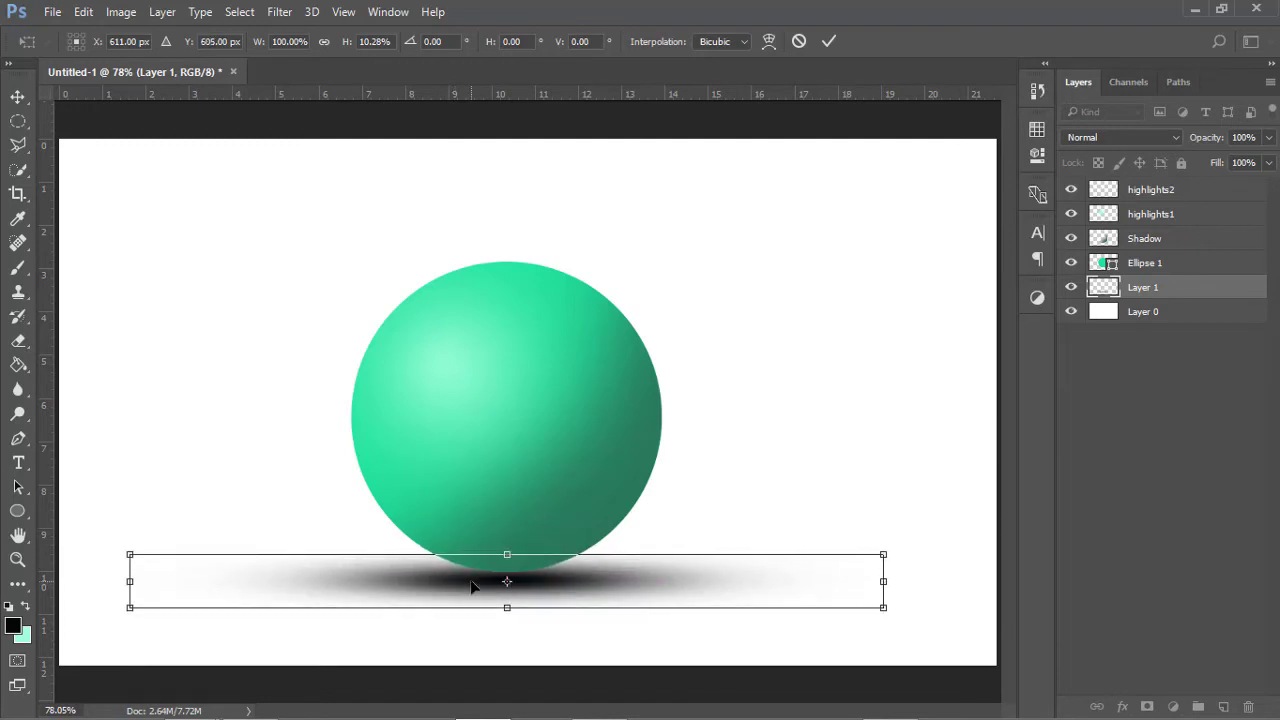
Nudge the flat shadow into place under the sphere with arrow keys and commit the transform.
key("Up")
key("Up")
key("Up")
key("Up")
key("Up")
key("Left")
key("Left")
key("Left")
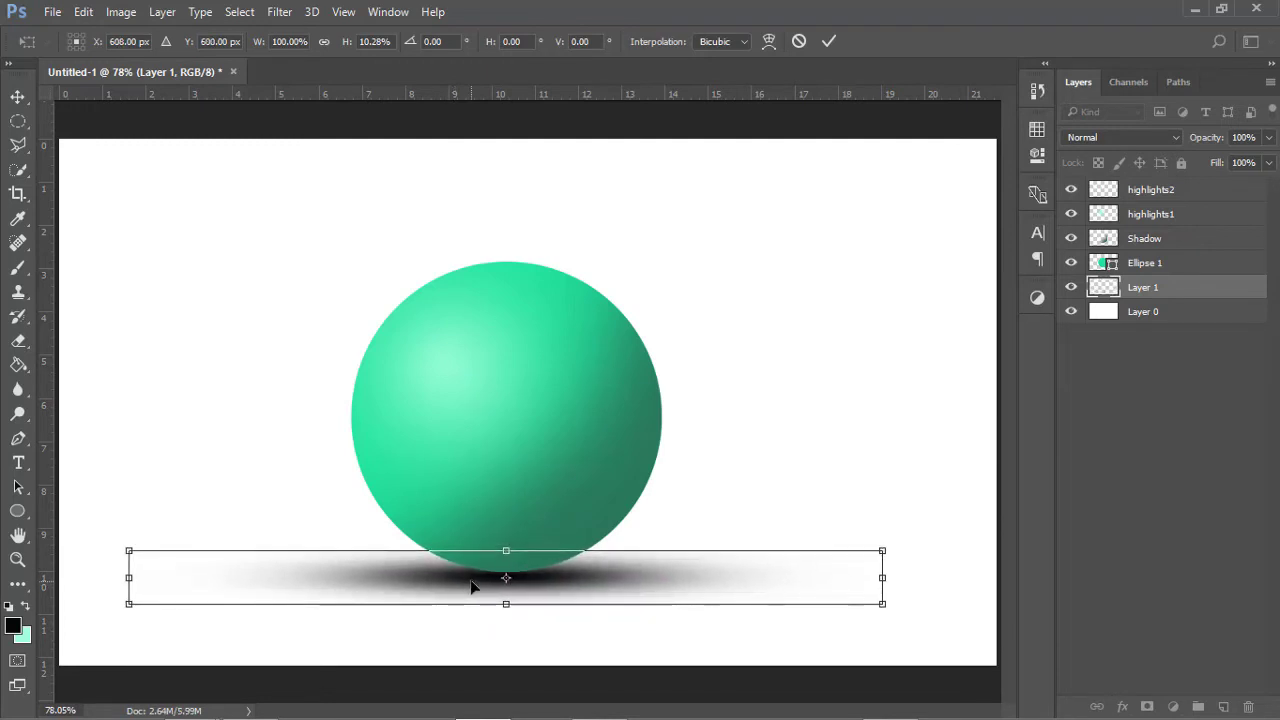
key("Left")
key("Left")
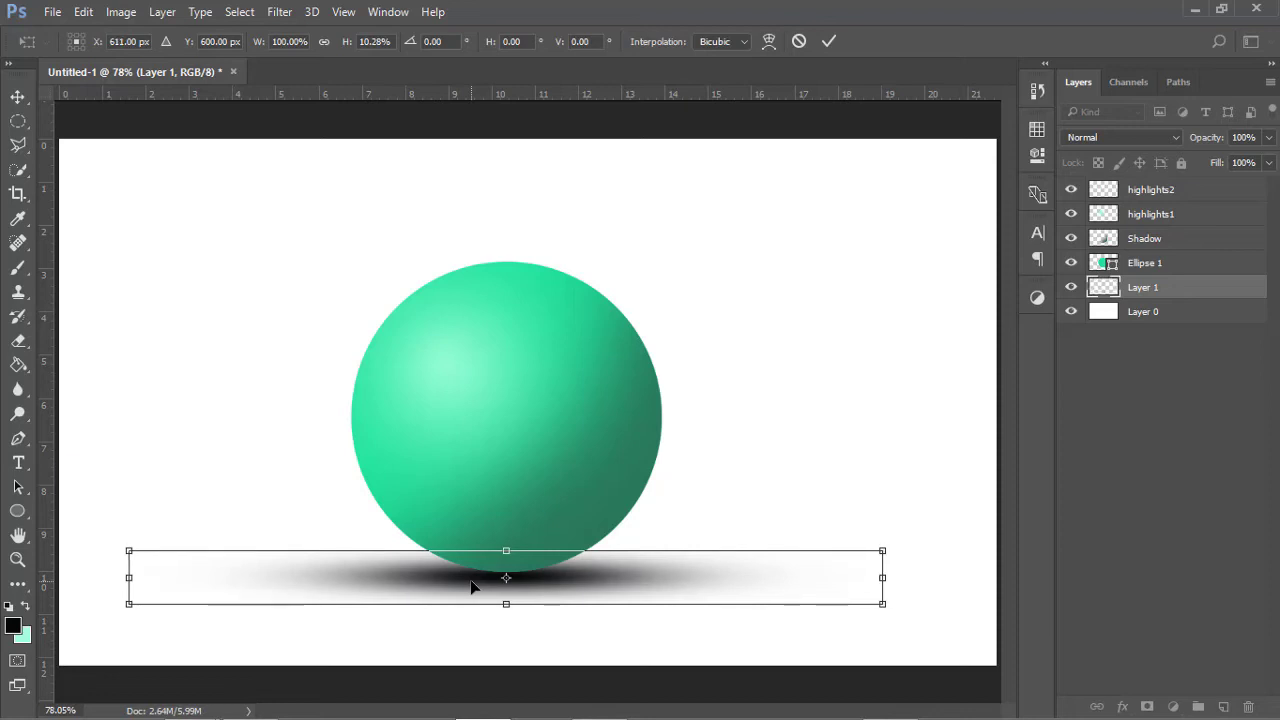
key("Right")
key("Right")
key("Right")
key("Right")
key("Right")
key("Right")
key("Right")
key("Right")
key("Right")
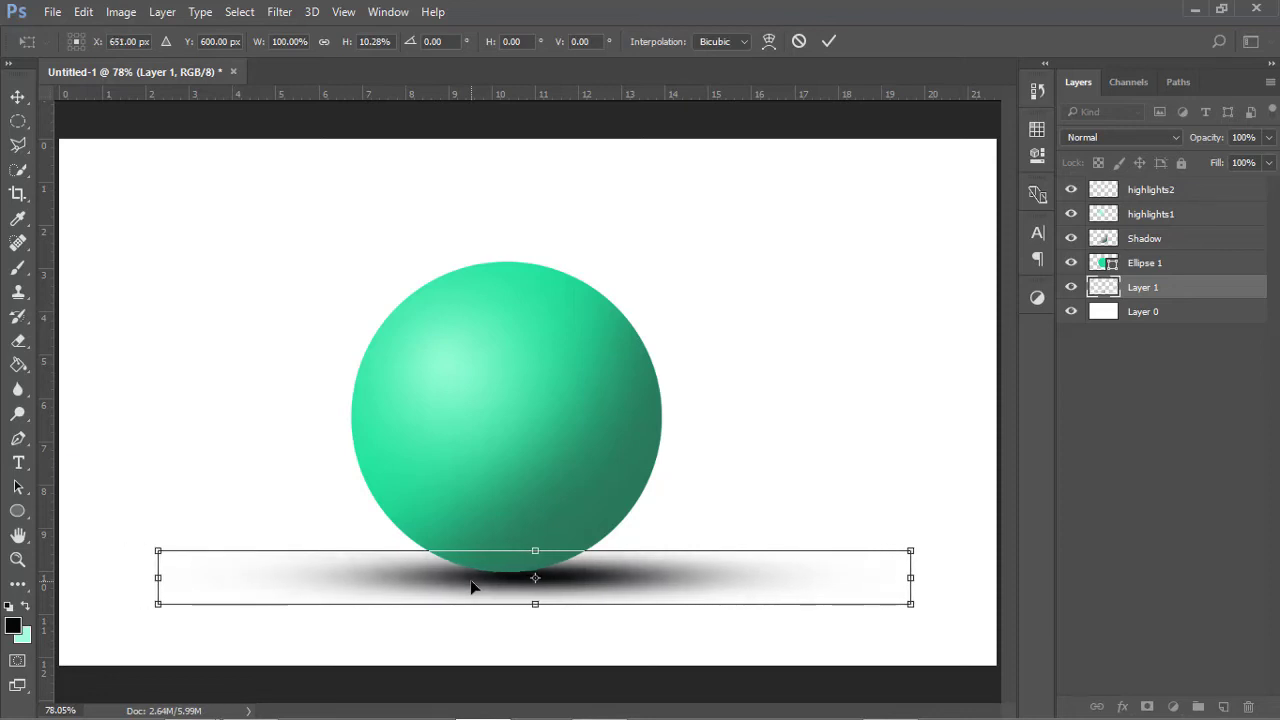
key("Right")
key("Right")
key("Right")
key("Right")
key("Right")
key("Right")
key("Right")
key("Right")
key("Up")
key("Right")
key("Right")
key("Right")
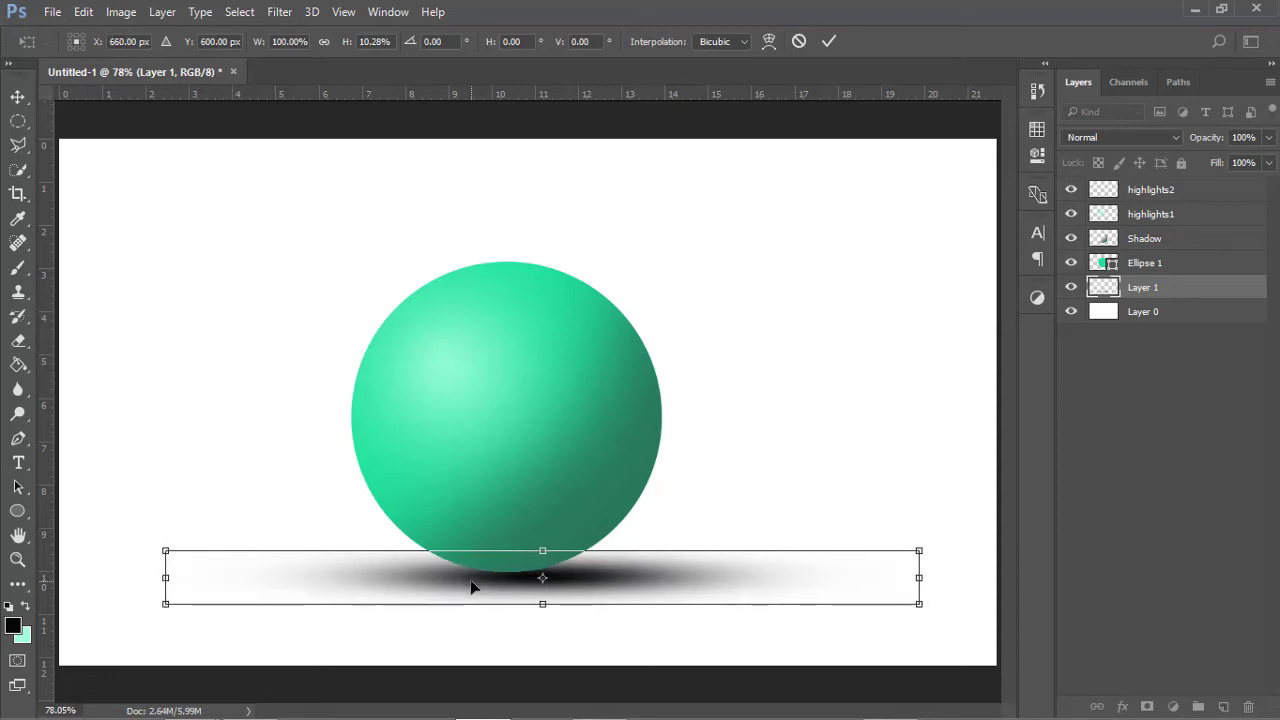
key("Right")
key("Right")
key("Right")
key("Right")
key("Right")
key("Right")
key("Up")
key("Up")
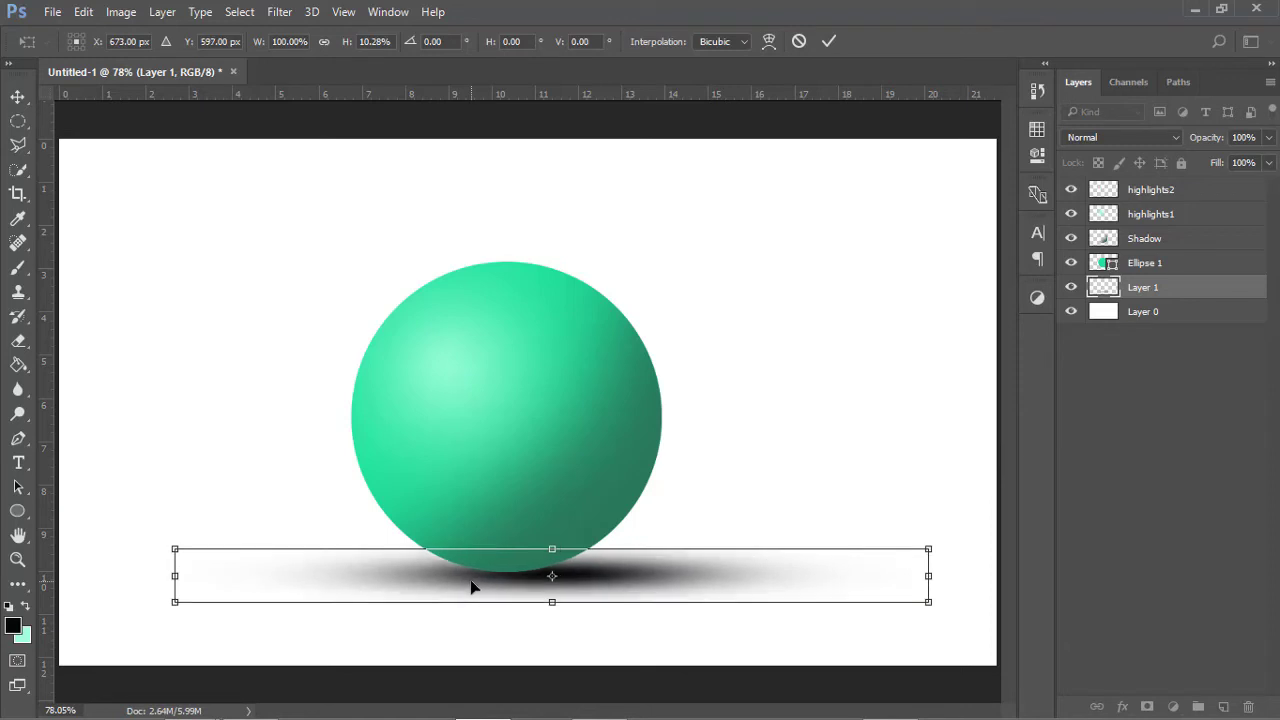
key("Right")
key("Return")
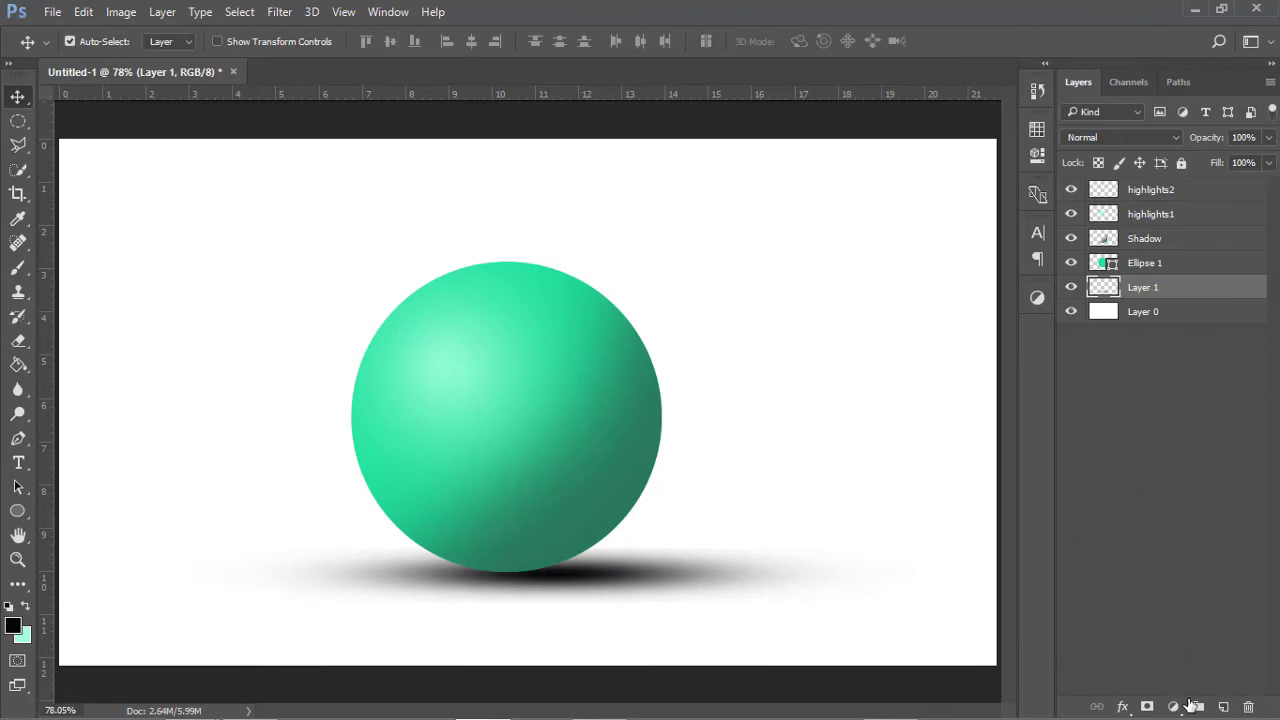
Add Layer 2 and set the foreground colour to the sphere's green, 3cd39c.
left_click(1222, 707)
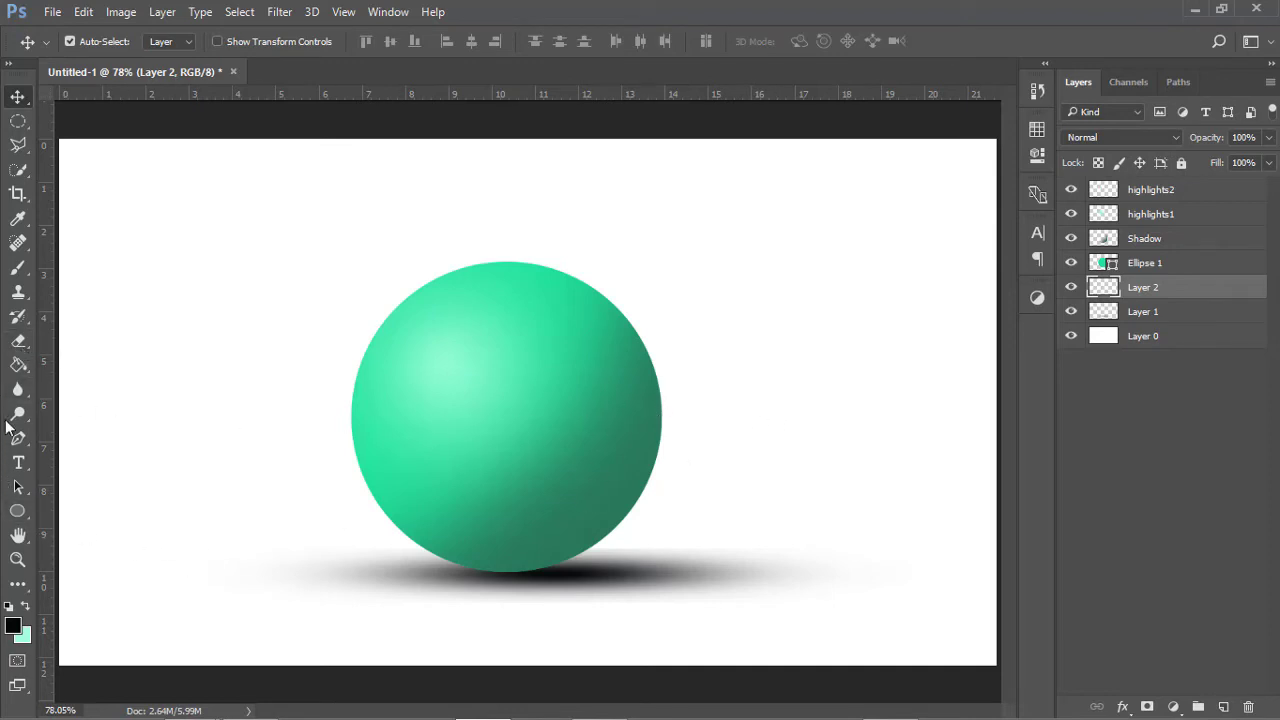
left_click(26, 605)
left_click(14, 625)
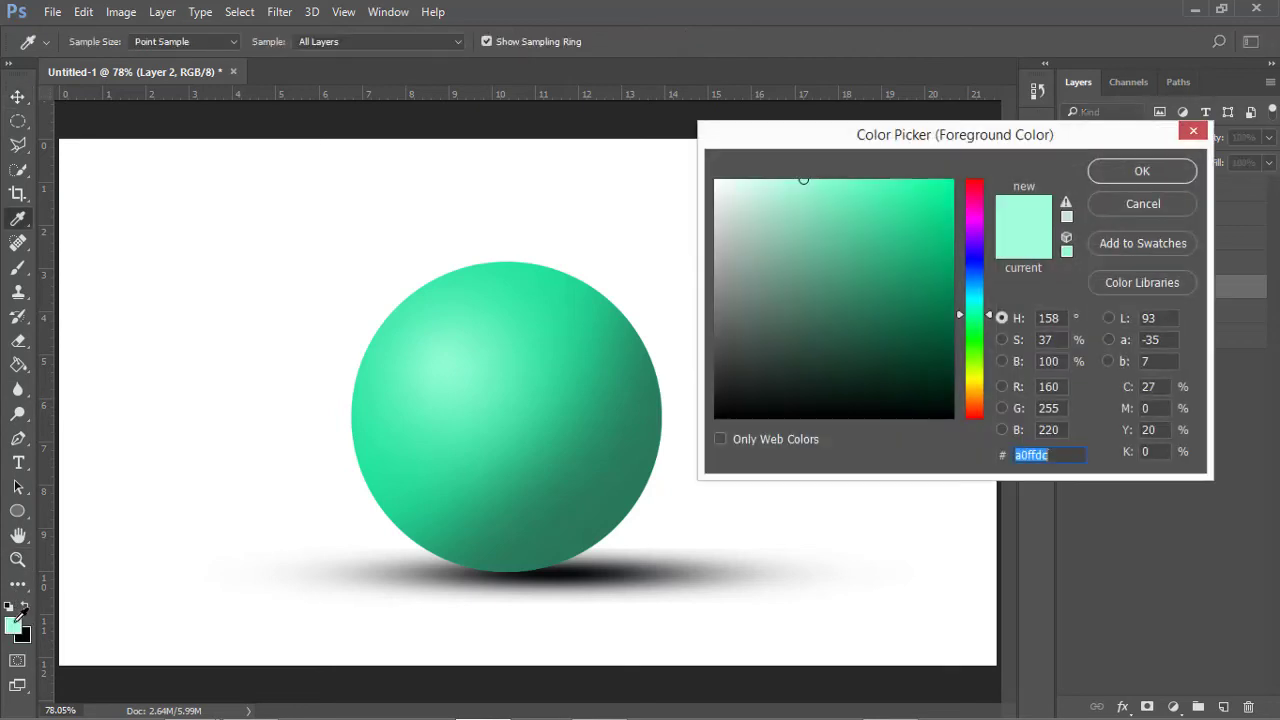
left_click(521, 436)
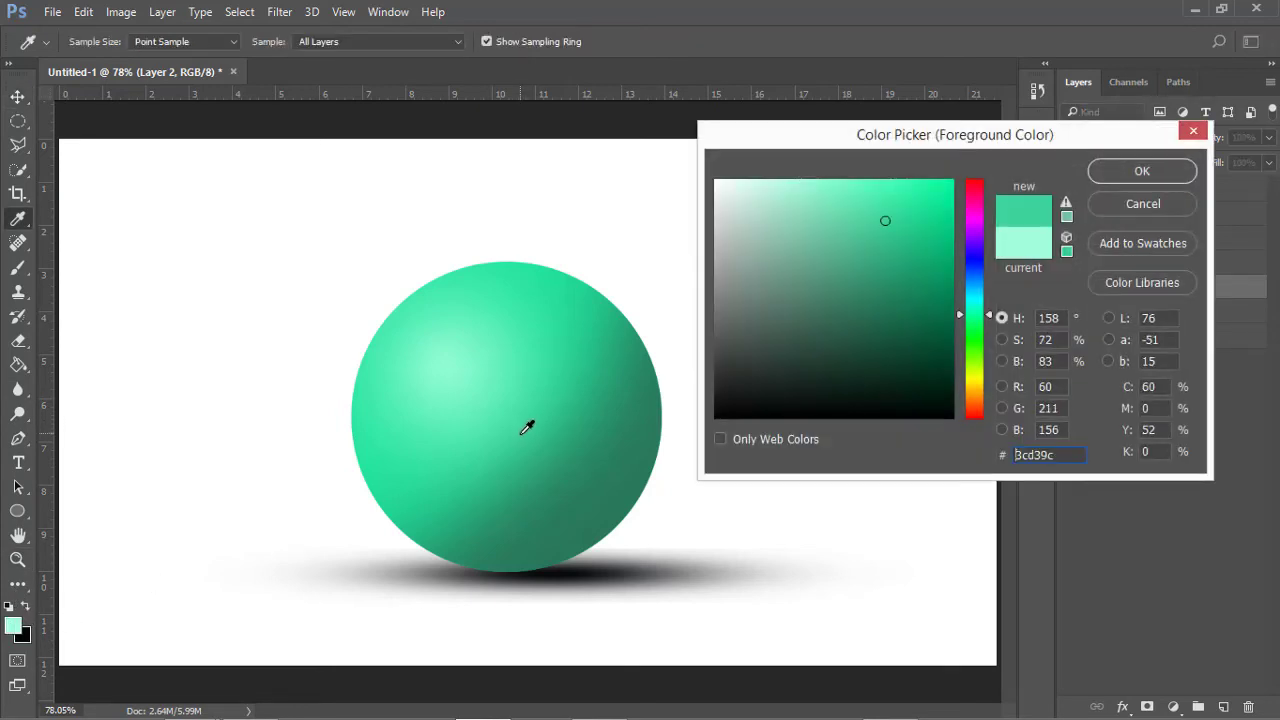
left_click(1133, 172)
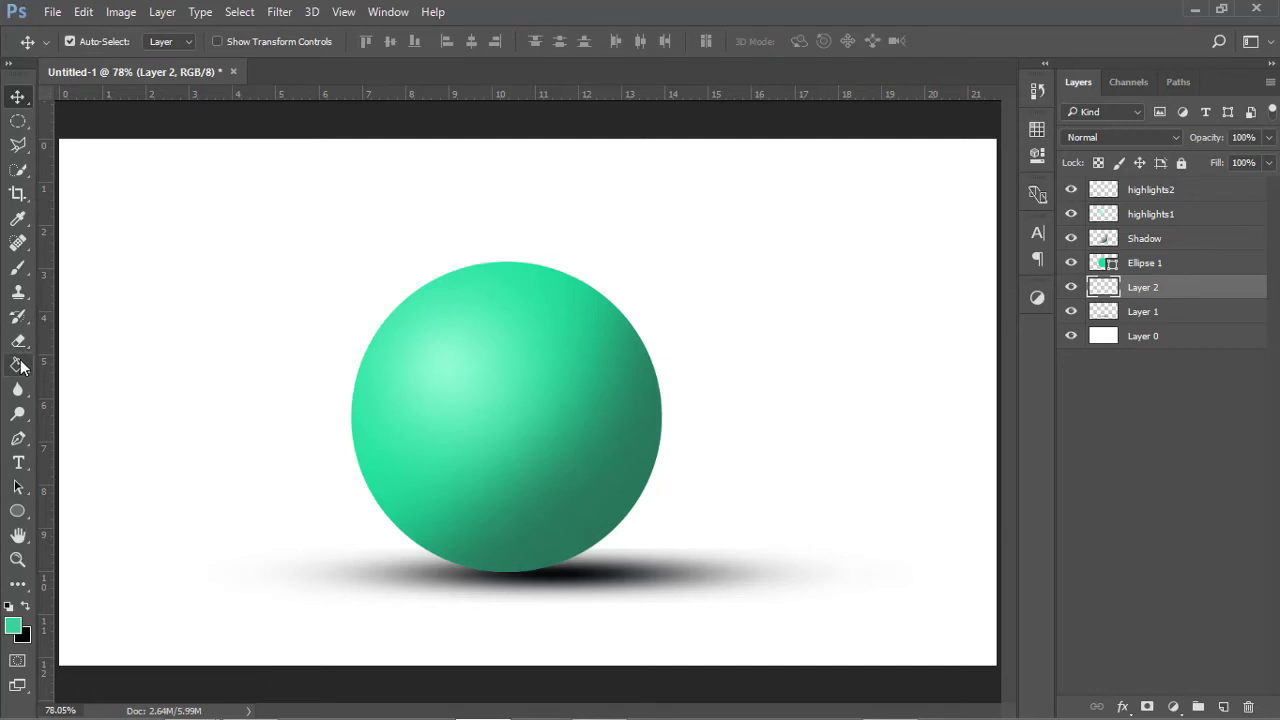
Paint Bucket fill Layer 2 with the green and Alt-click to clip it to Layer 1.
left_click(18, 365)
left_click(452, 584)
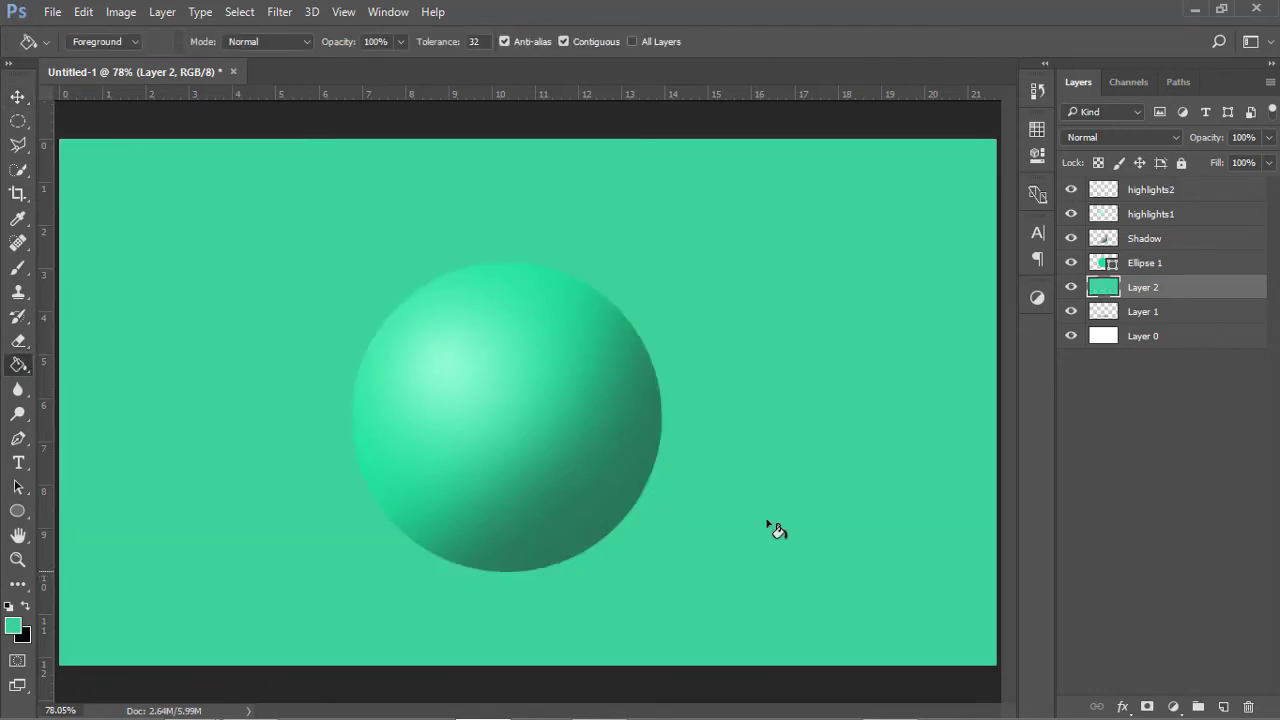
left_click(1186, 298, "alt")
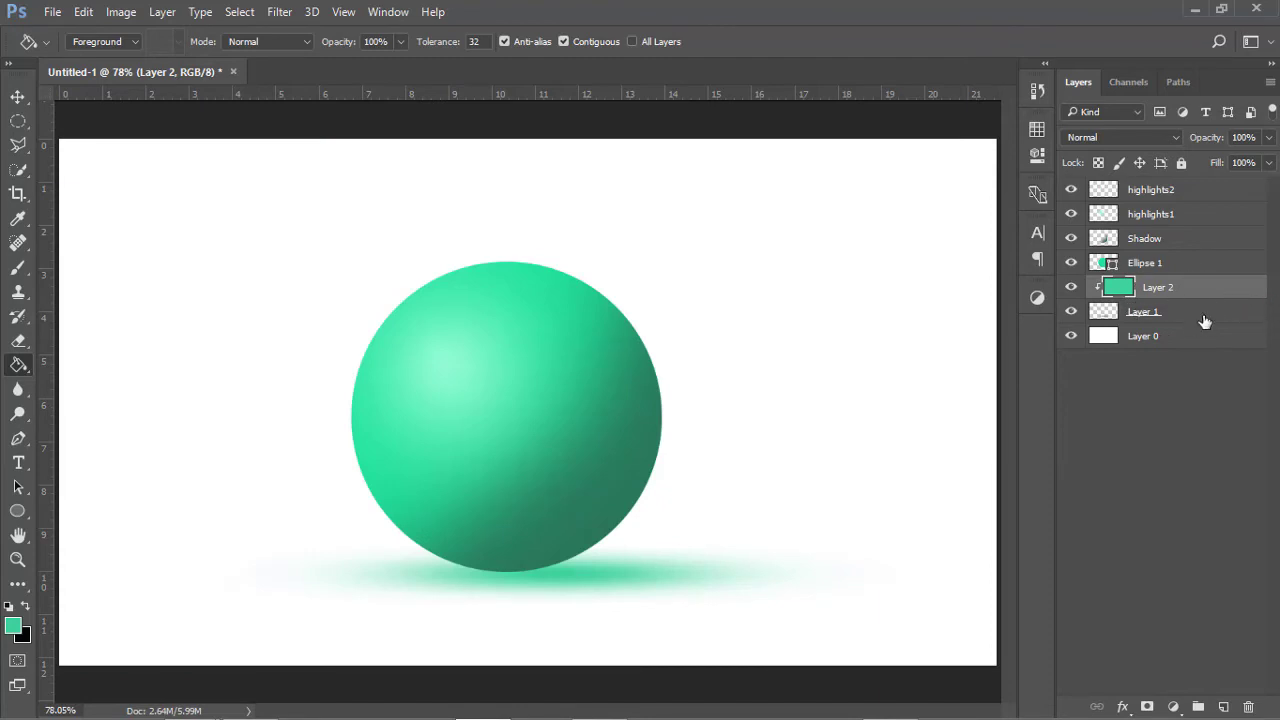
Clip Layer 2 onto Layer 1 using Create Clipping Mask from the layer context menu.
left_click(1211, 292, "alt")
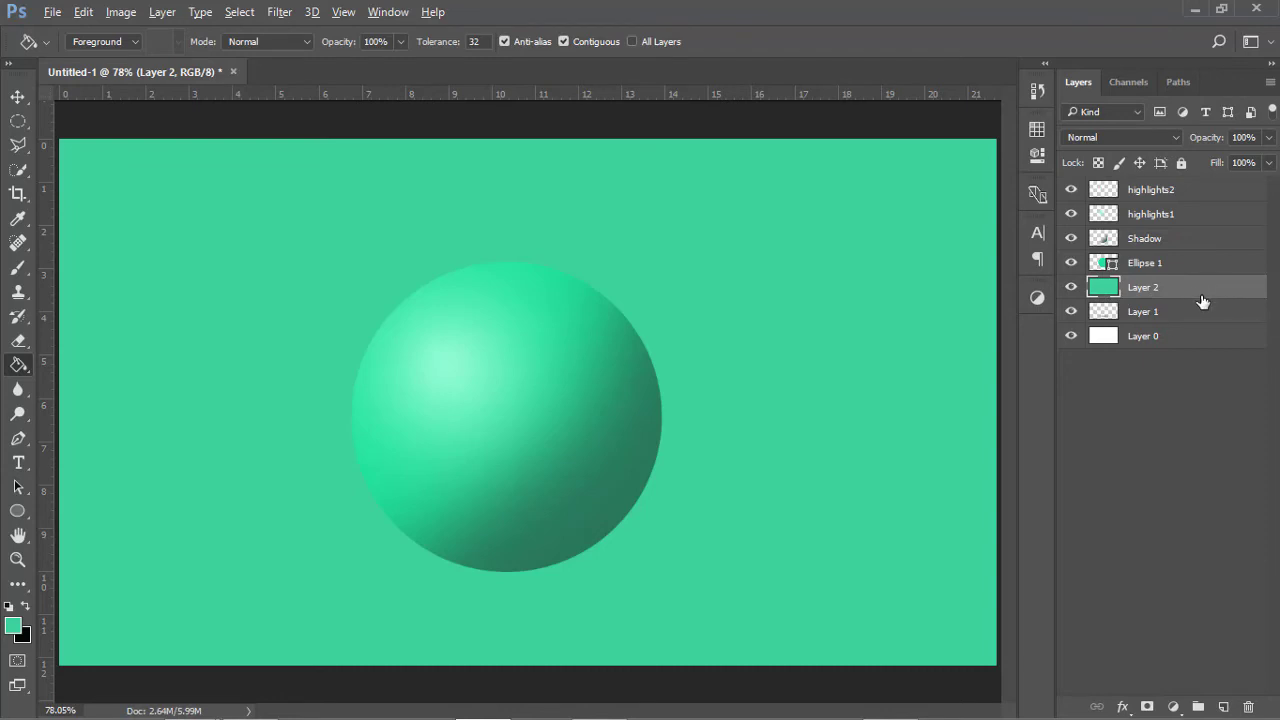
left_click(1202, 292, "alt")
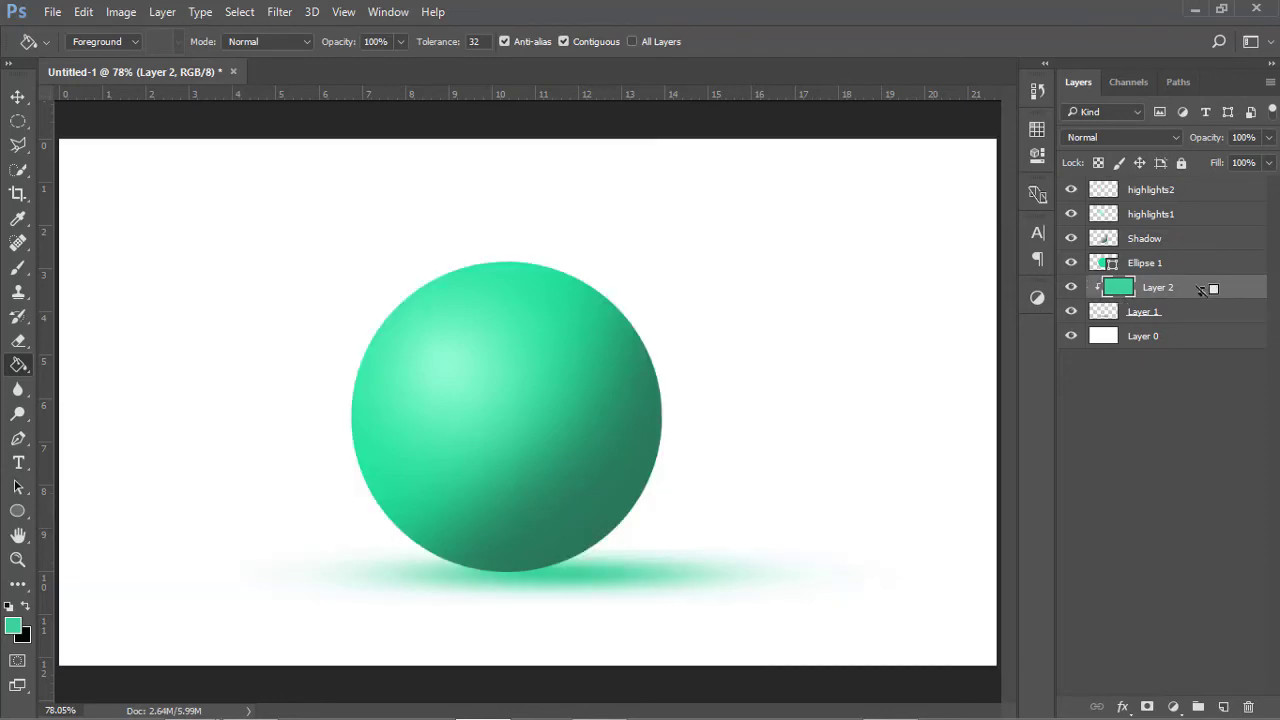
left_click(1202, 289, "alt")
right_click(1199, 290)
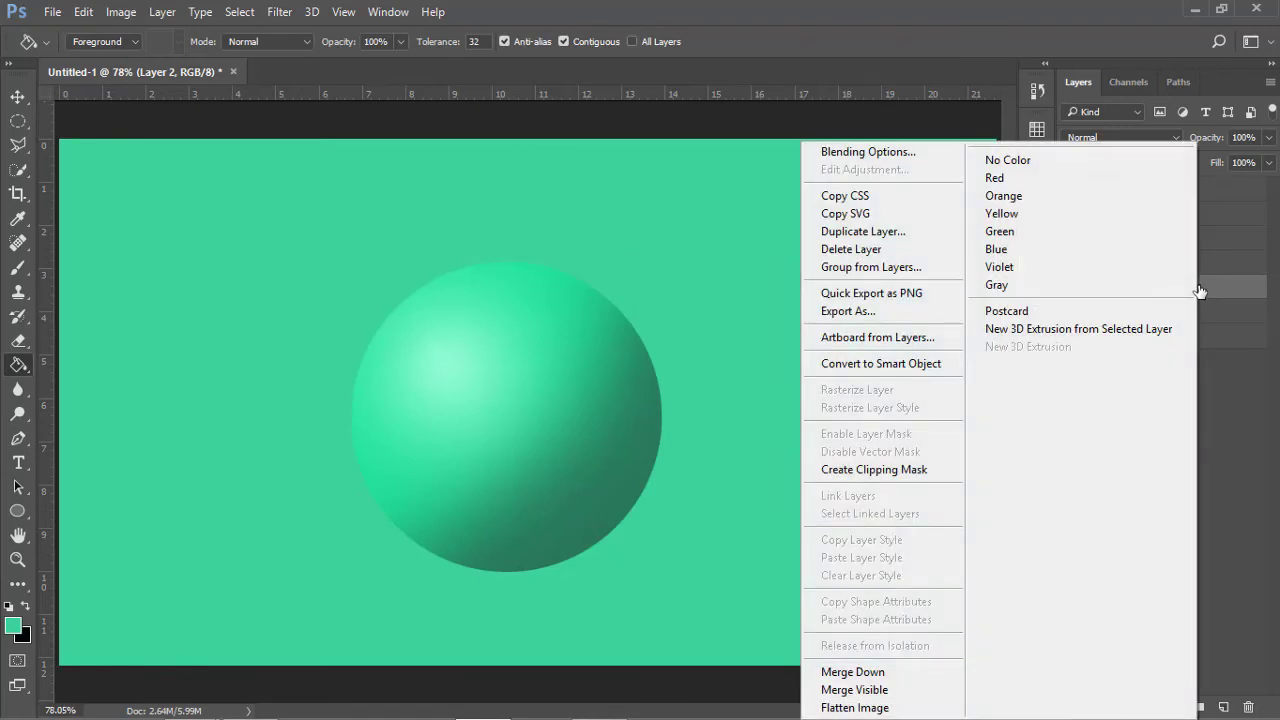
left_click(885, 470)
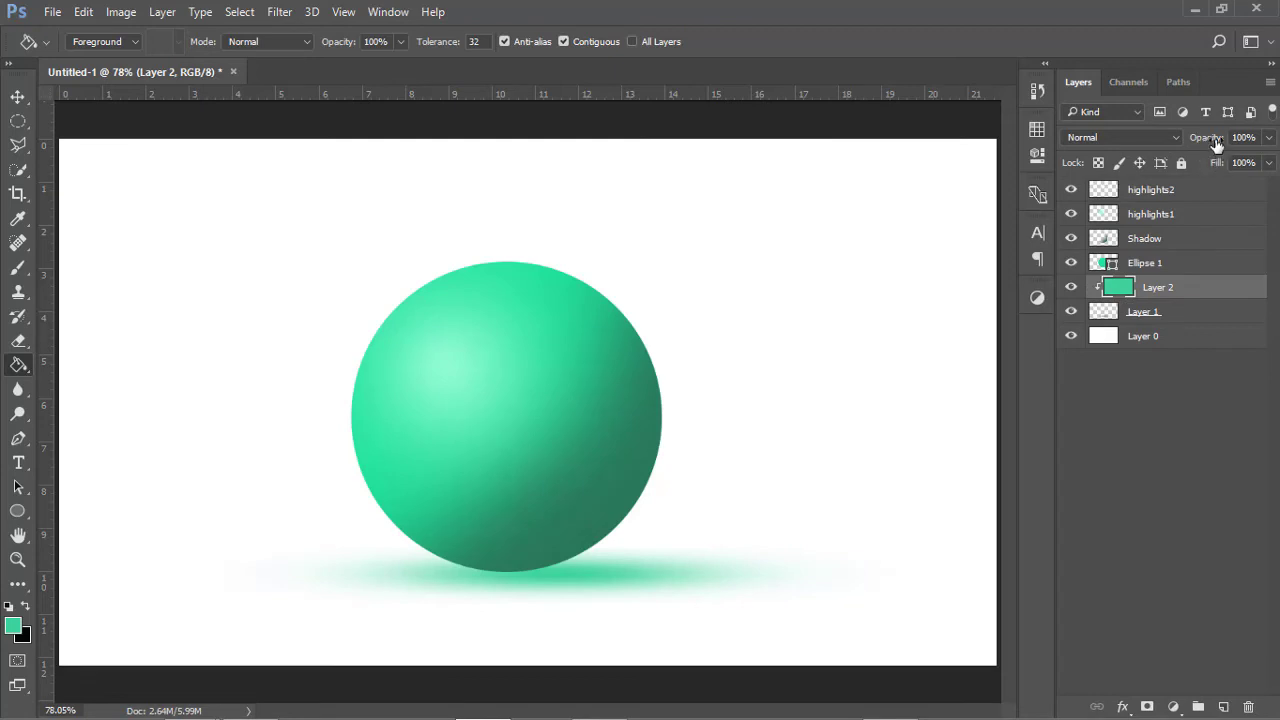
Lower Layer 2's opacity to 15% and zoom in to check the shadow.
left_click_drag(1215, 145, 1142, 140)
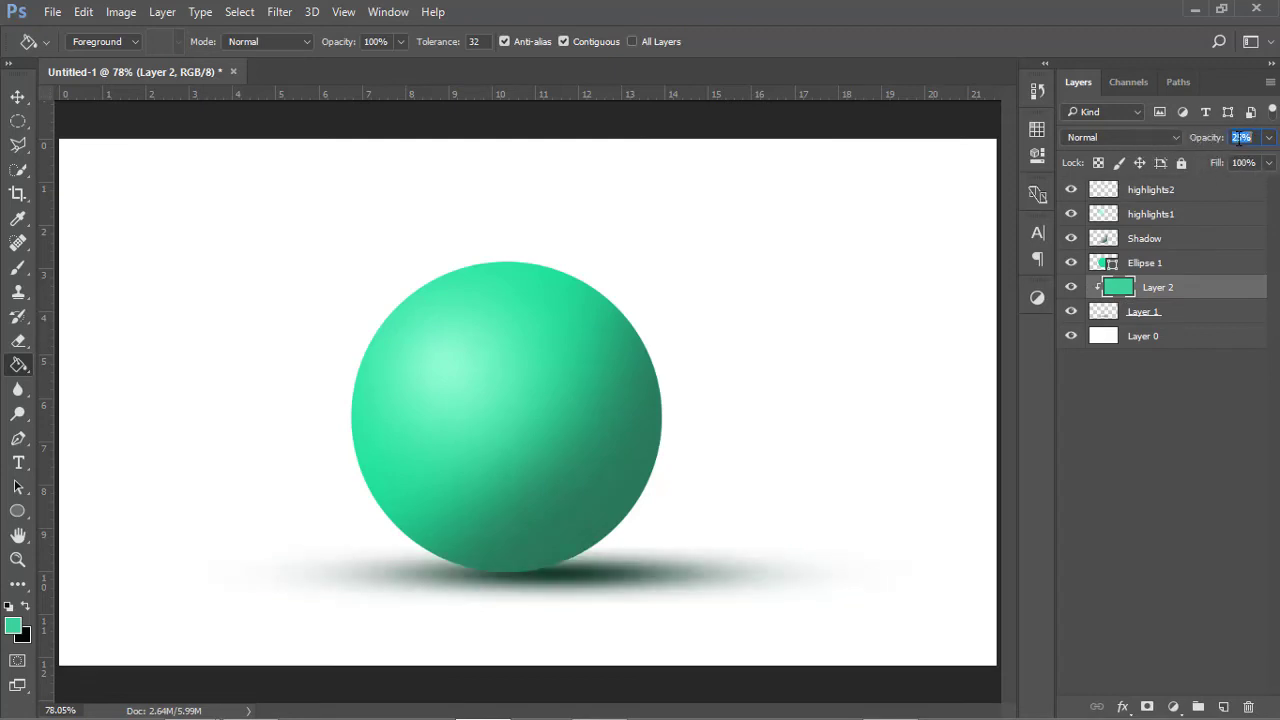
type("15")
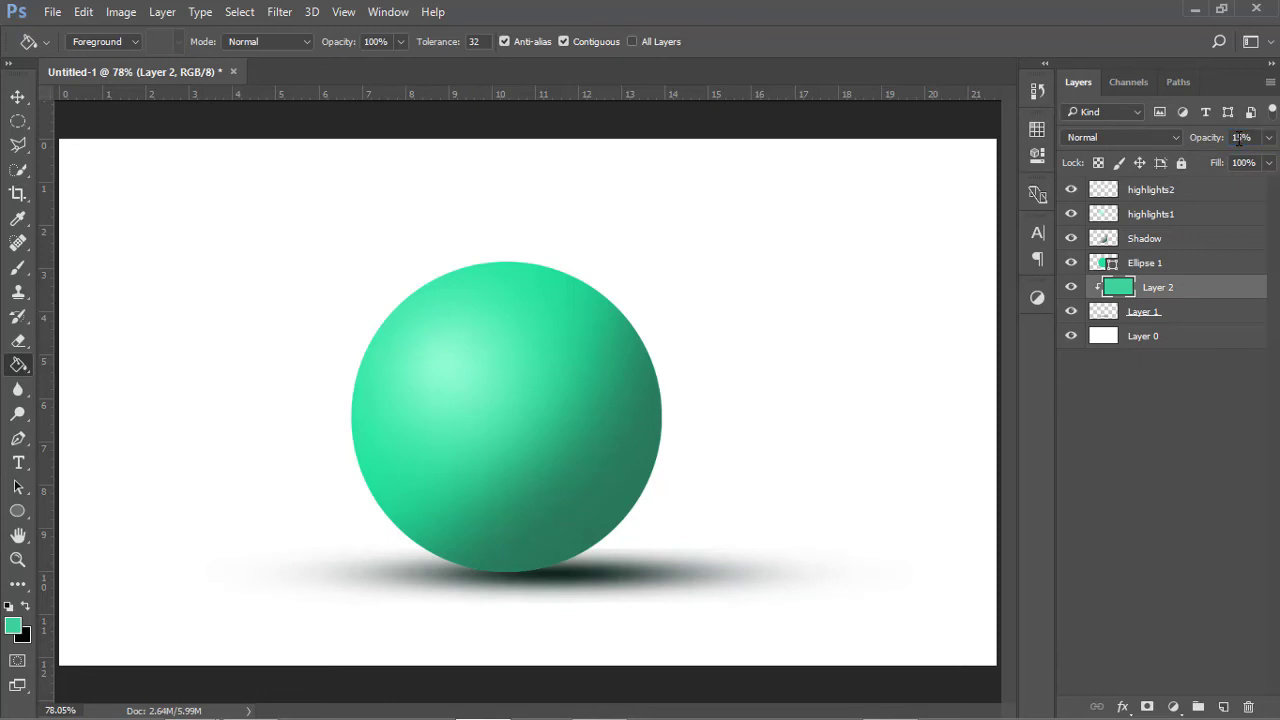
key("ctrl+plus")
key("ctrl+plus")
left_click_drag(734, 363, 687, 103)
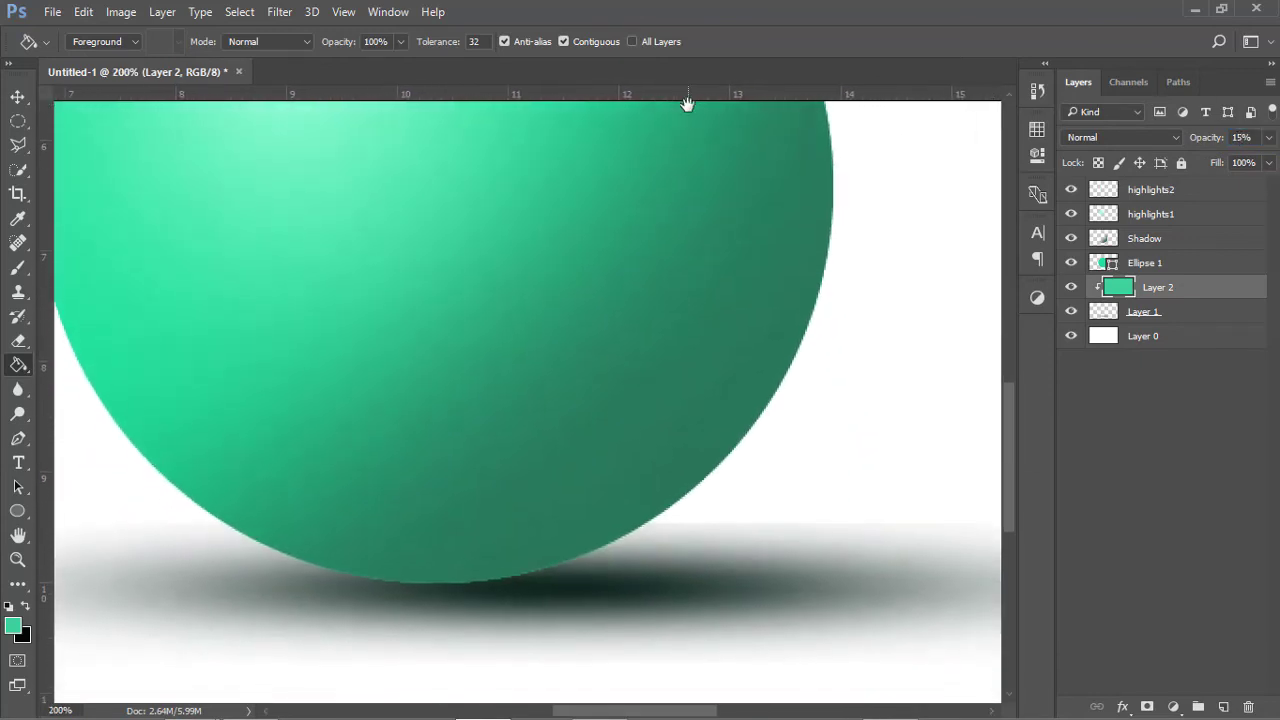
mouse_move(714, 617)
left_mouse_down()
mouse_move(703, 491)
mouse_move(754, 517)
left_mouse_up()
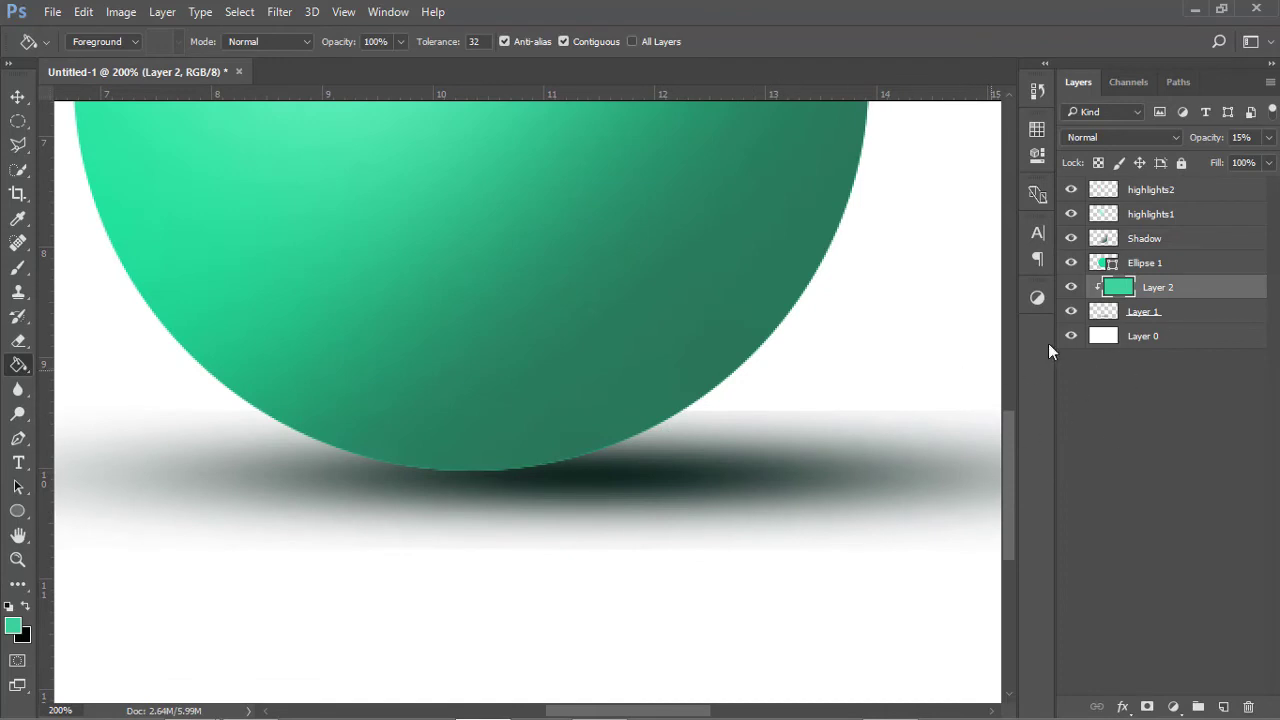
key("ctrl+0")
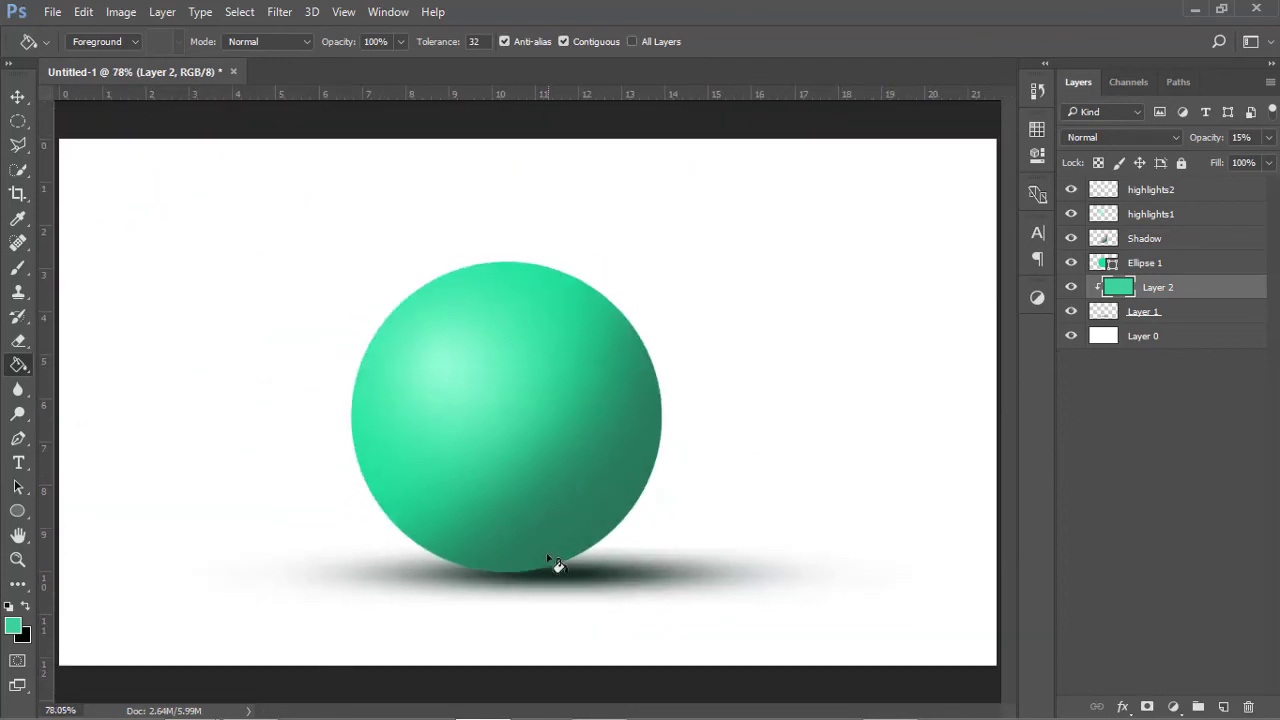
Add a layer mask to Layer 2 and set a black Brush to 25% flow and 25% opacity.
left_click(1147, 707)
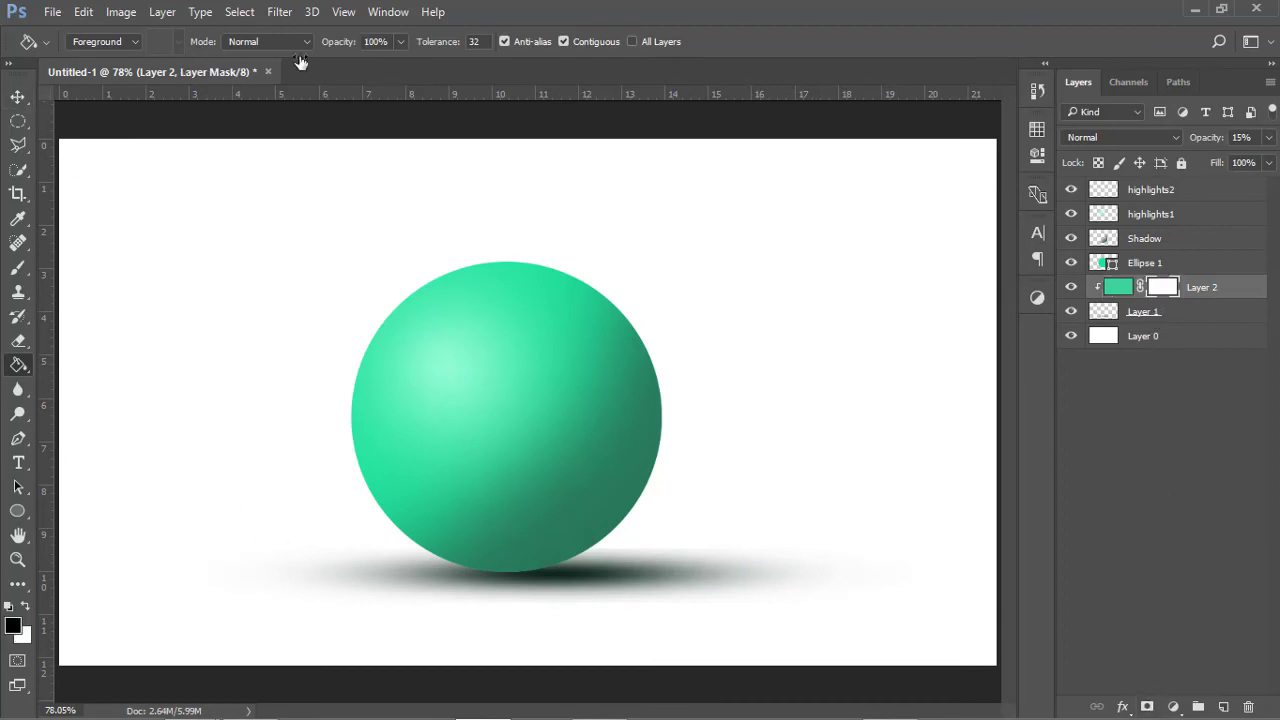
left_click(18, 268)
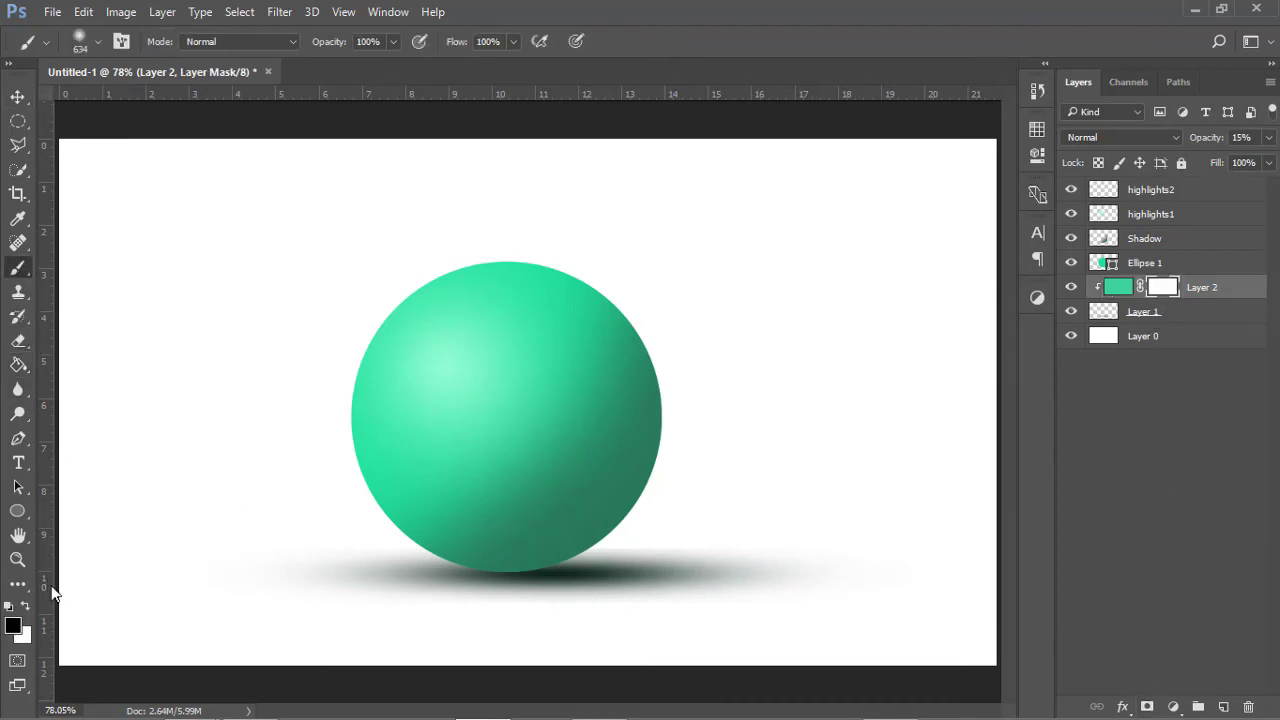
key("x")
left_click(490, 42)
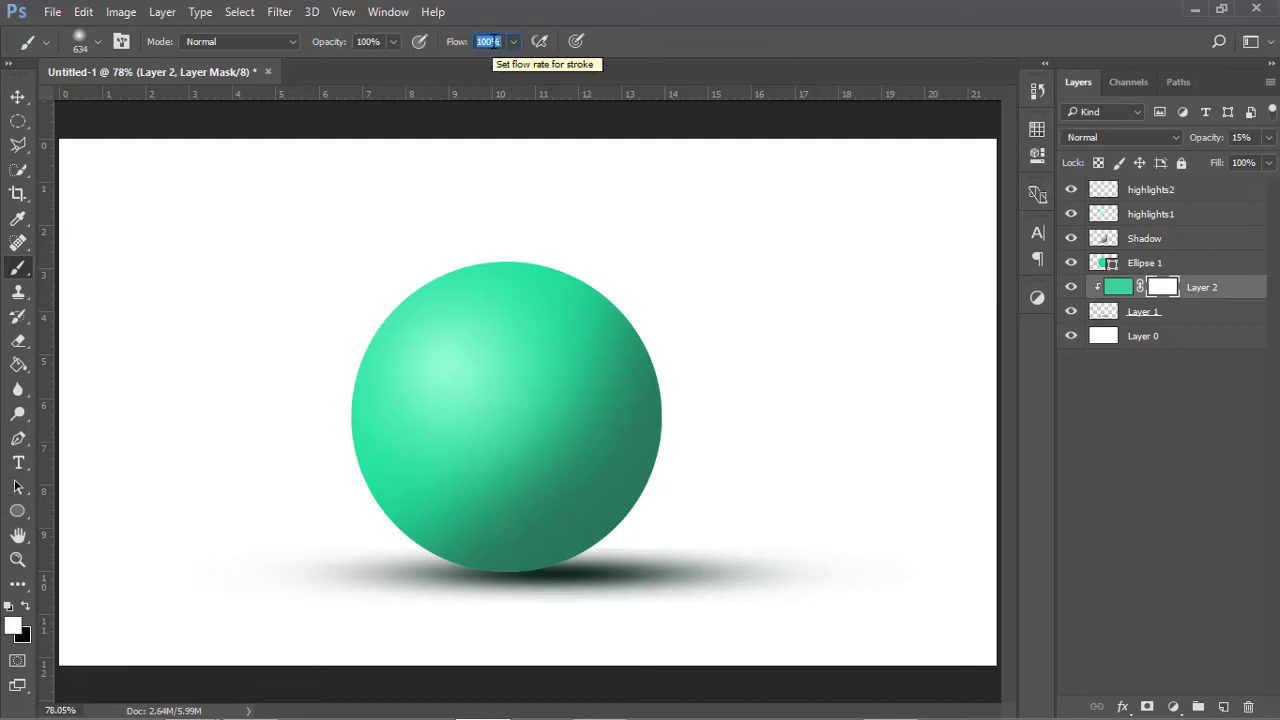
type("25")
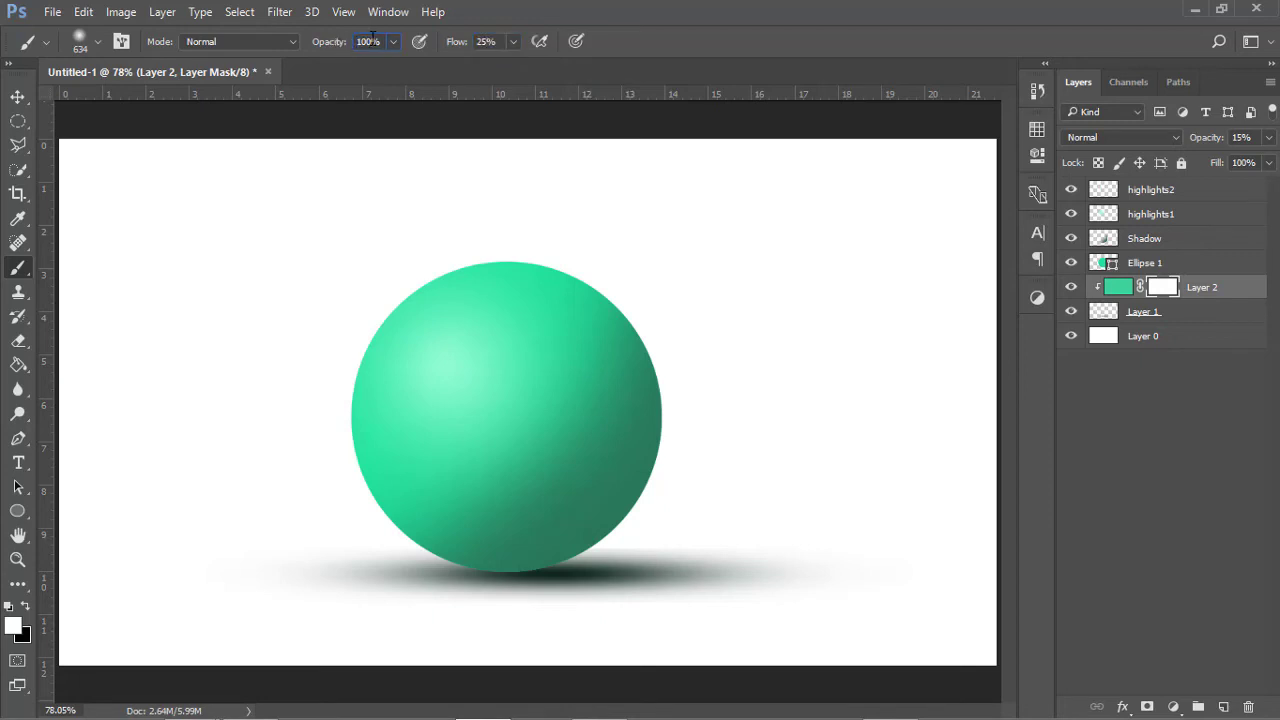
left_click(341, 46)
type("25")
key("Return")
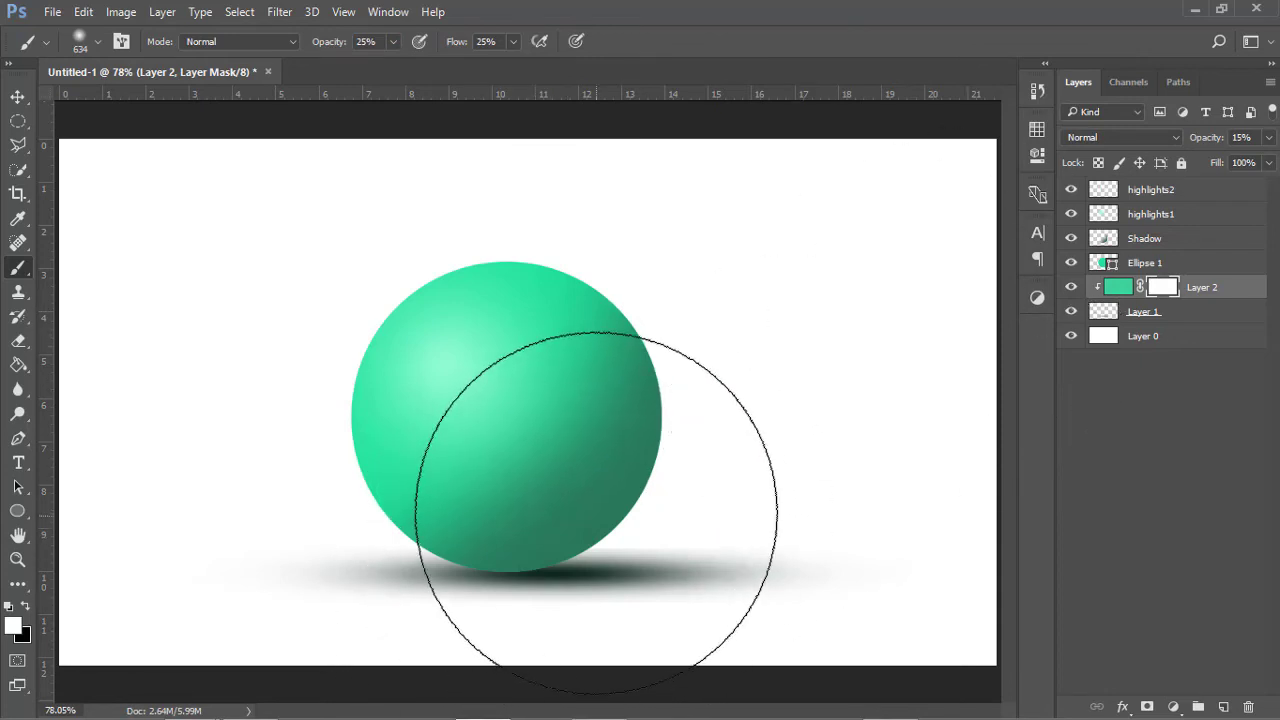
key("x")
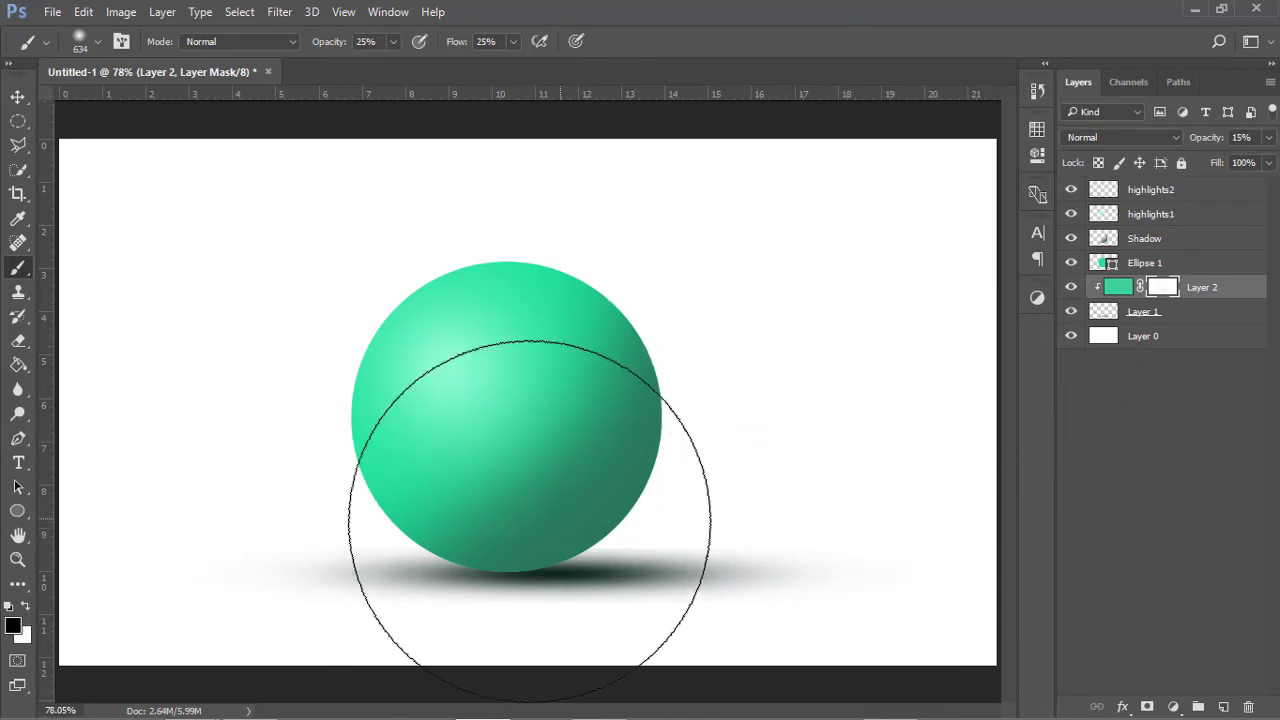
Paint on the mask with a 742 px brush to fade part of the green tint.
right_click(548, 540, "alt")
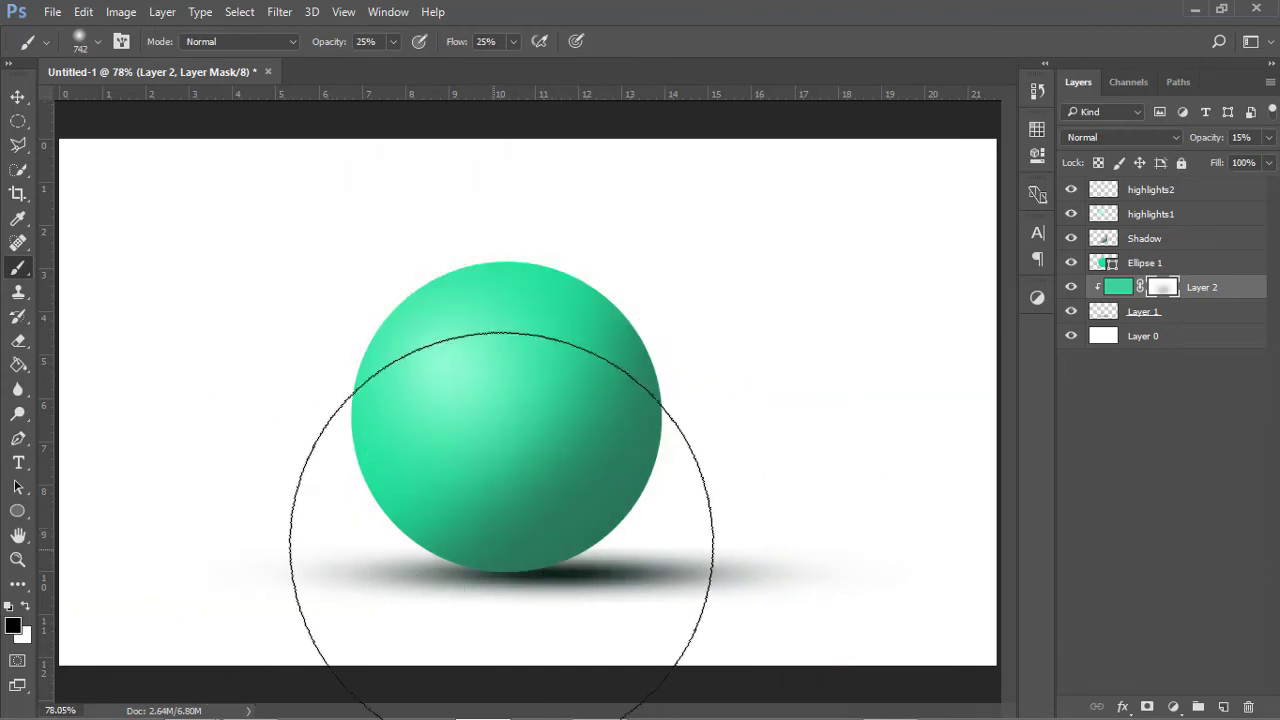
left_click_drag(617, 519, 471, 550)
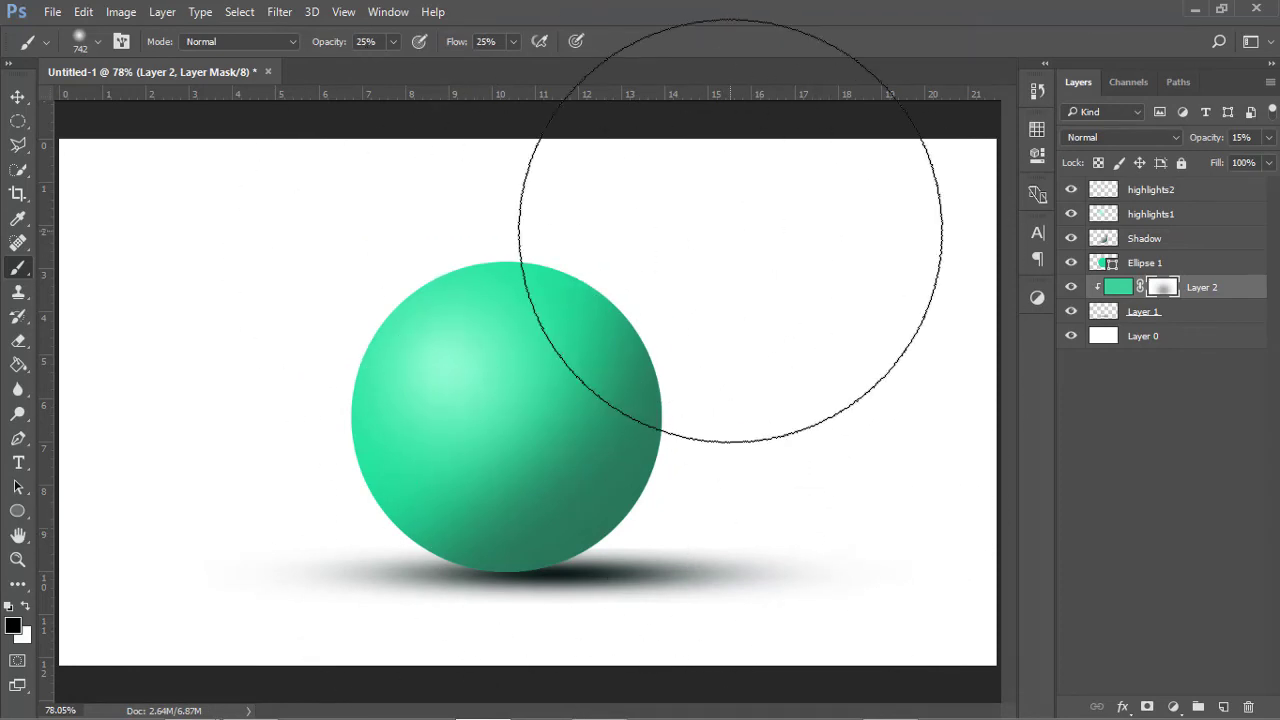
key("ctrl+minus")
key("ctrl+minus")
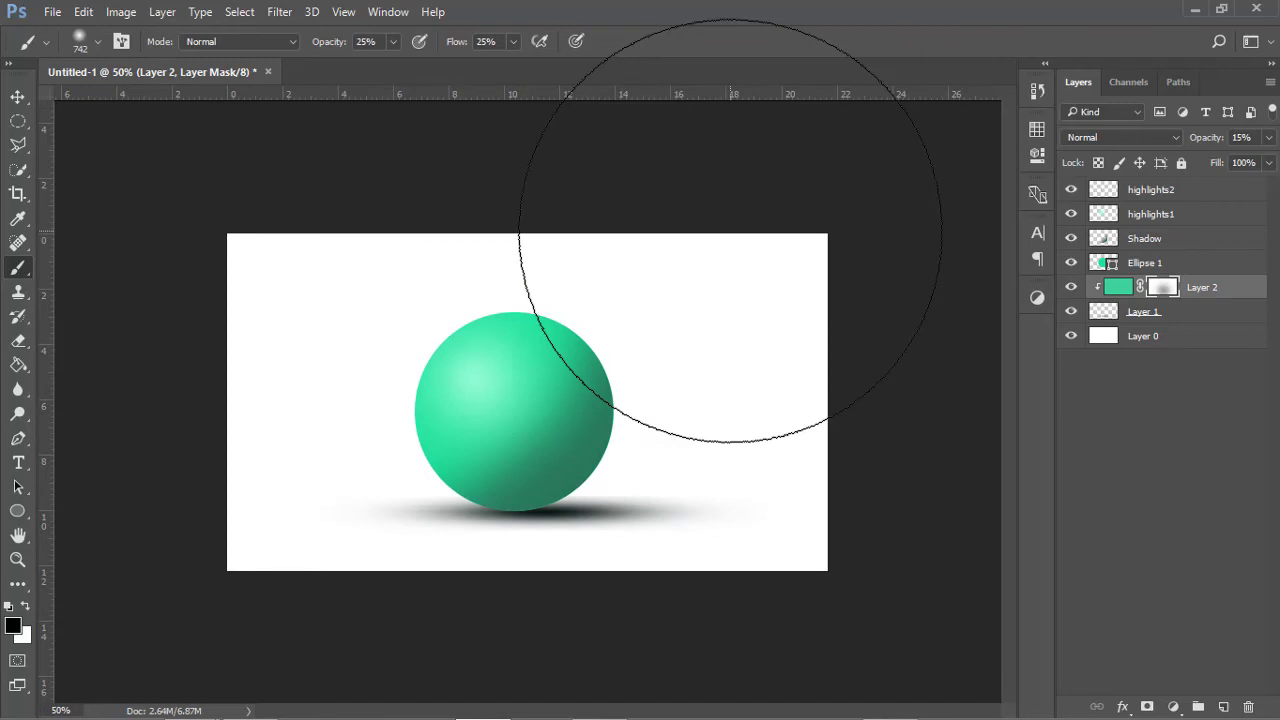
key("ctrl+0")
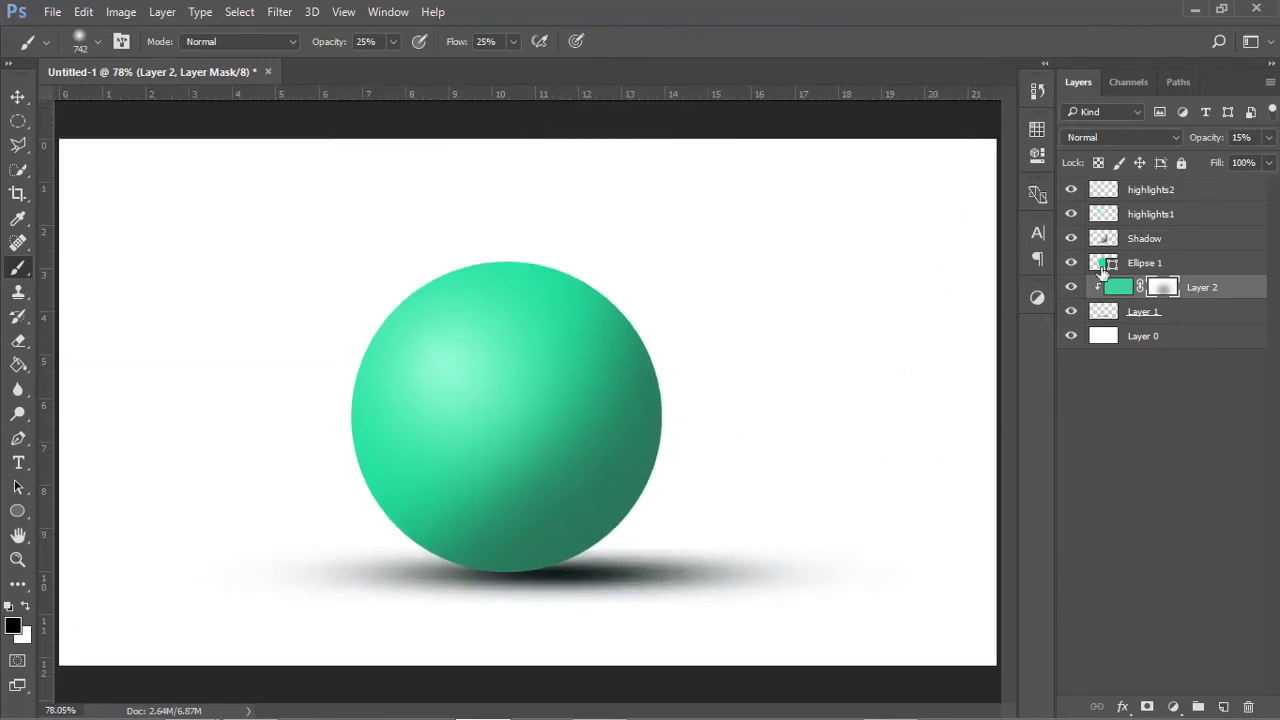
left_click(1175, 263)
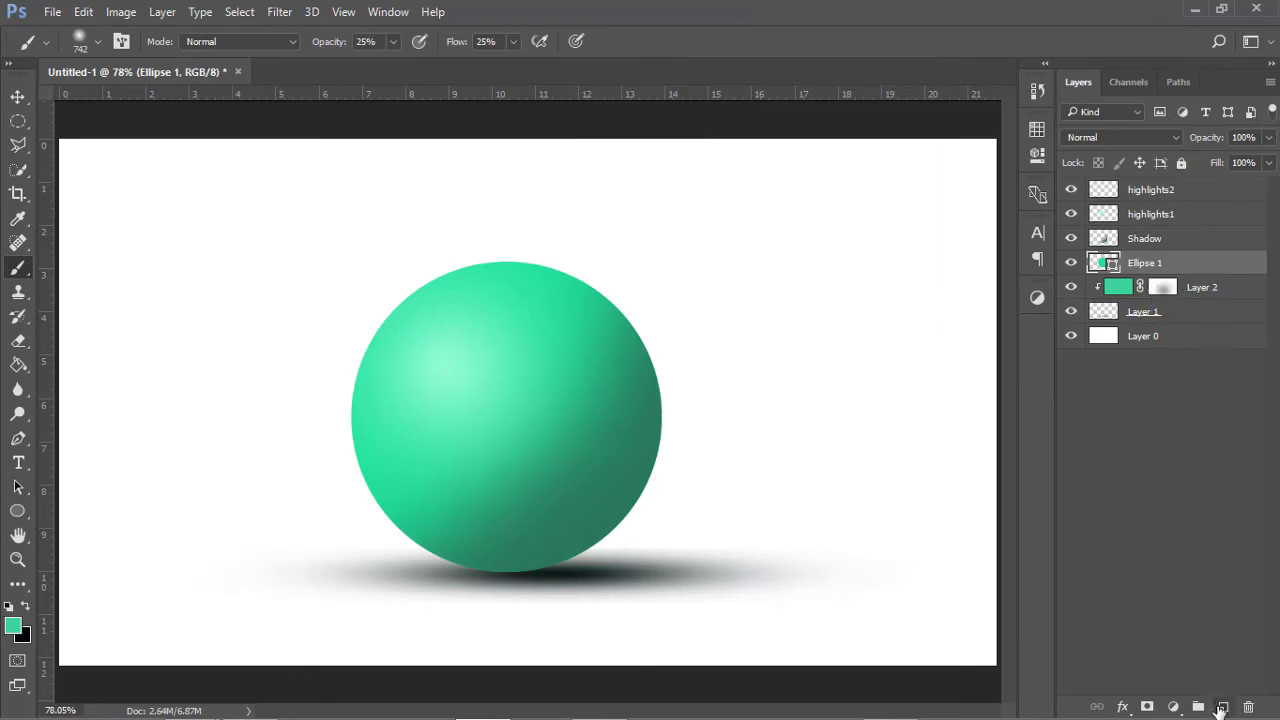
Duplicate the Ellipse 1 layer with Ctrl+J and select the original.
left_click(1222, 706)
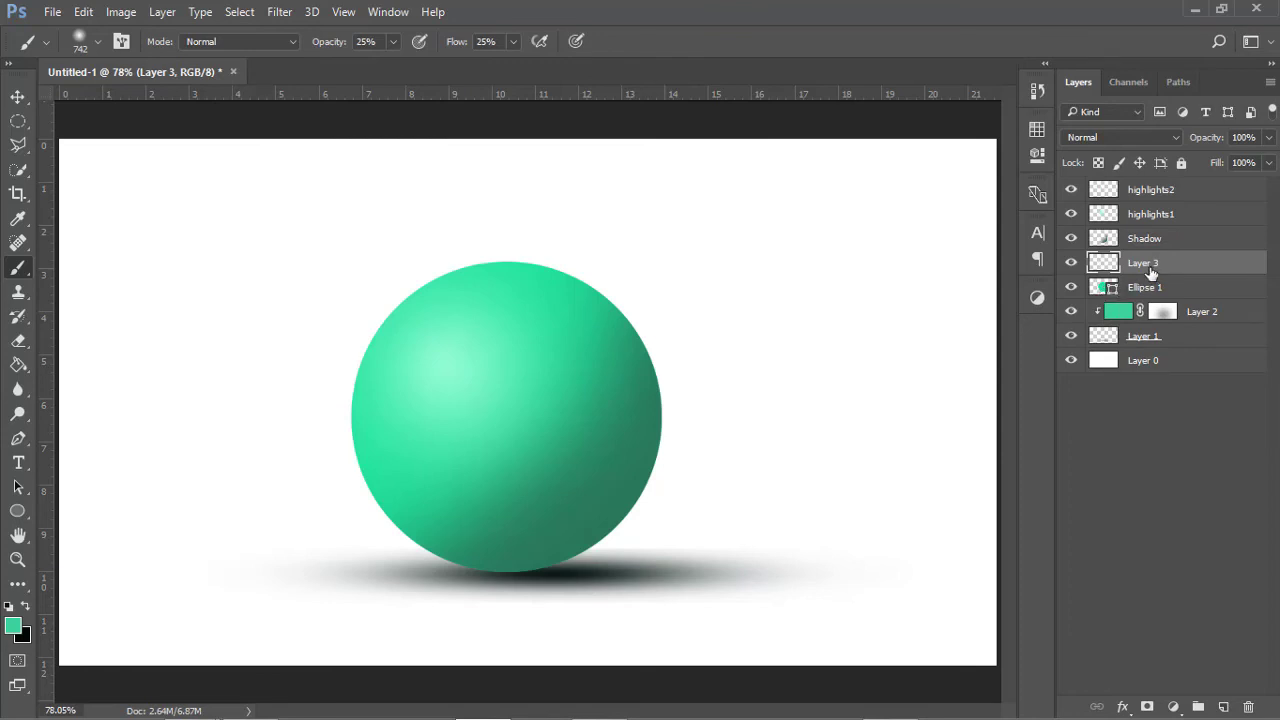
key("Delete")
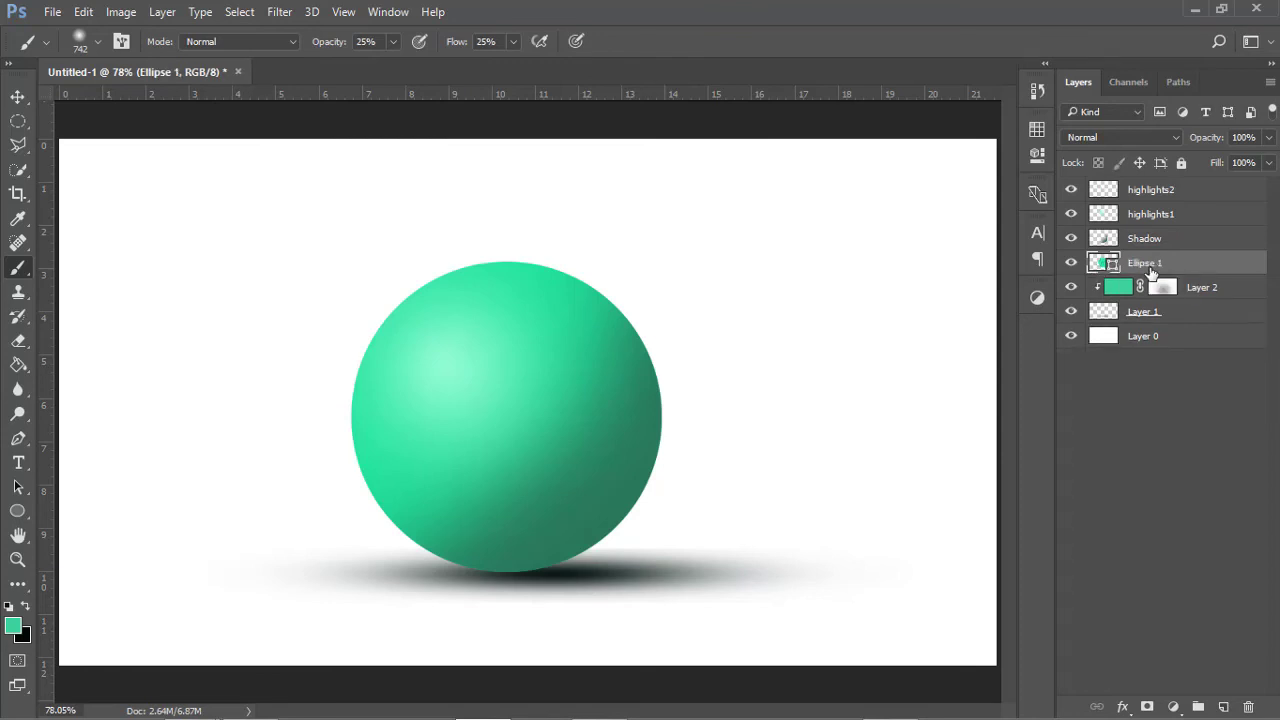
key("ctrl+j")
left_click(1150, 290)
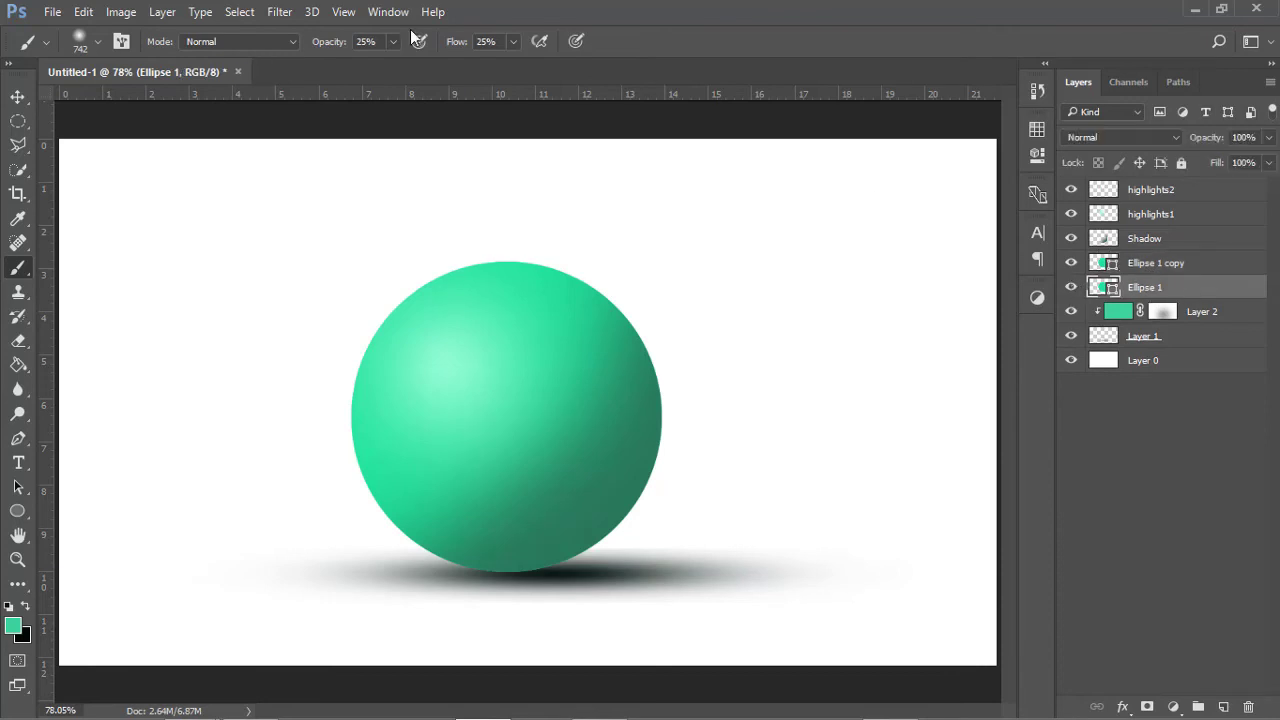
Convert Ellipse 1 to a smart object and apply a Gaussian Blur with radius 2 px.
left_click(279, 12)
mouse_move(300, 218)
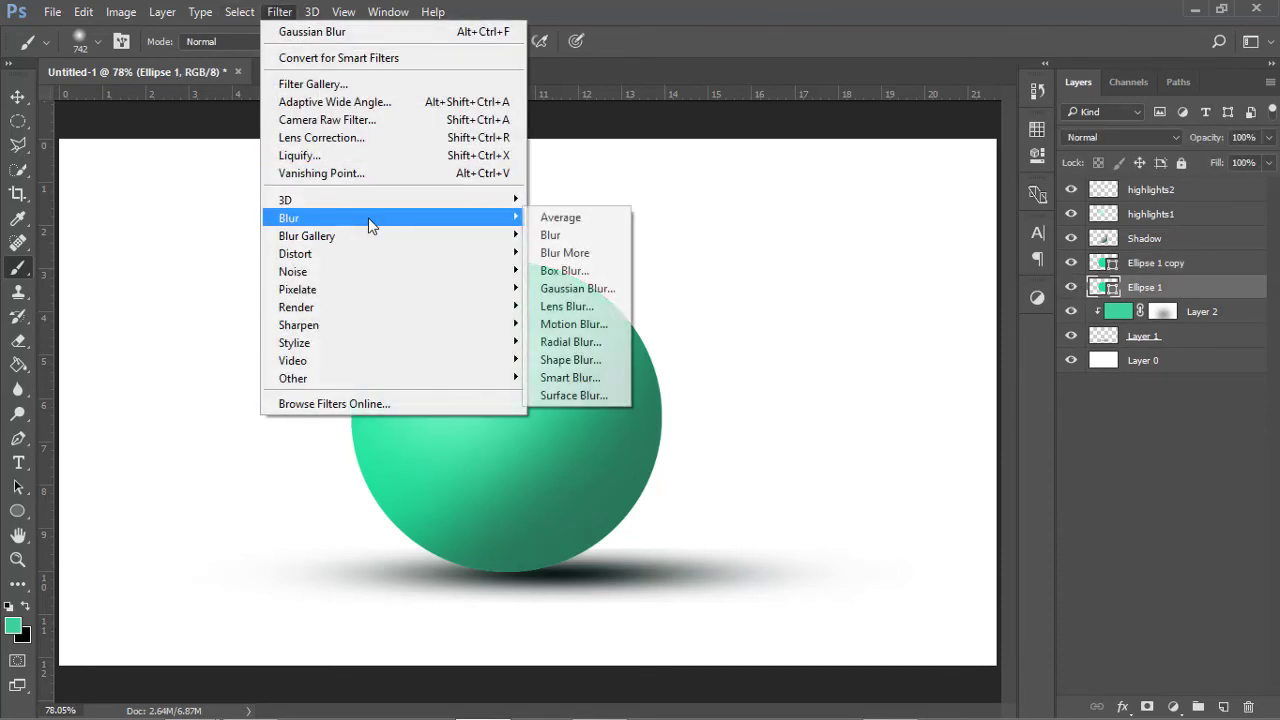
left_click(578, 289)
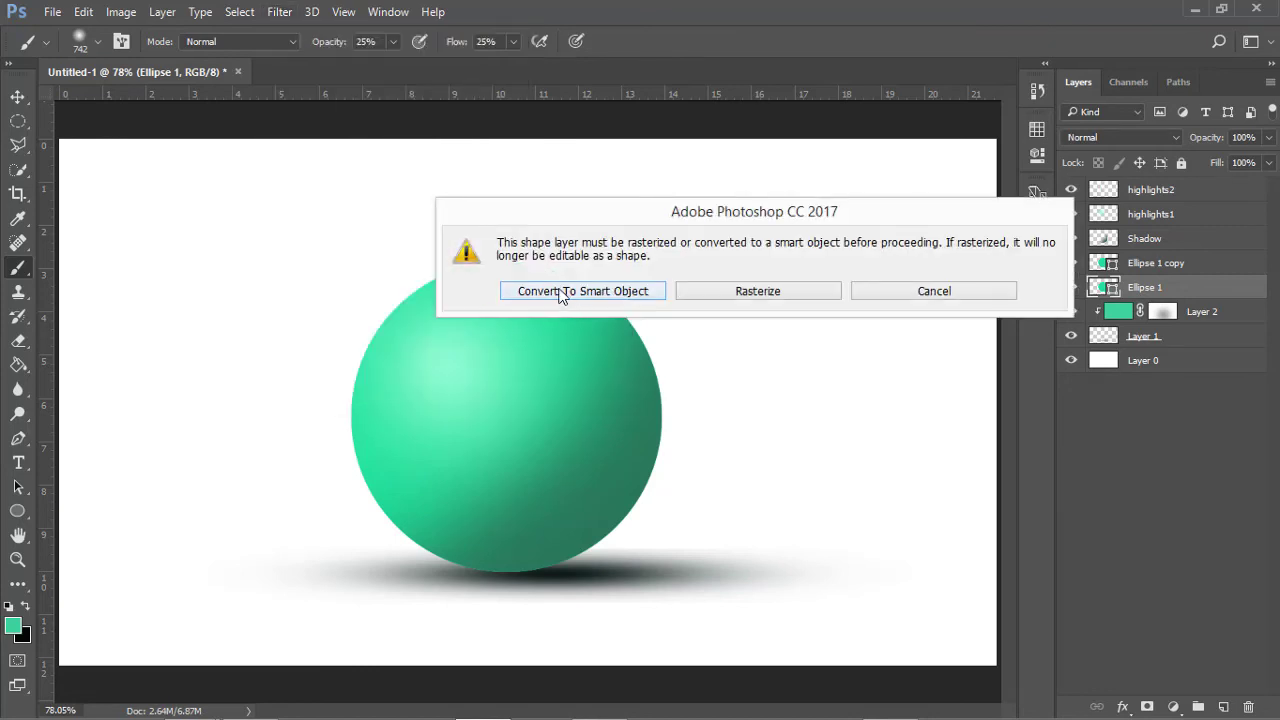
left_click(573, 290)
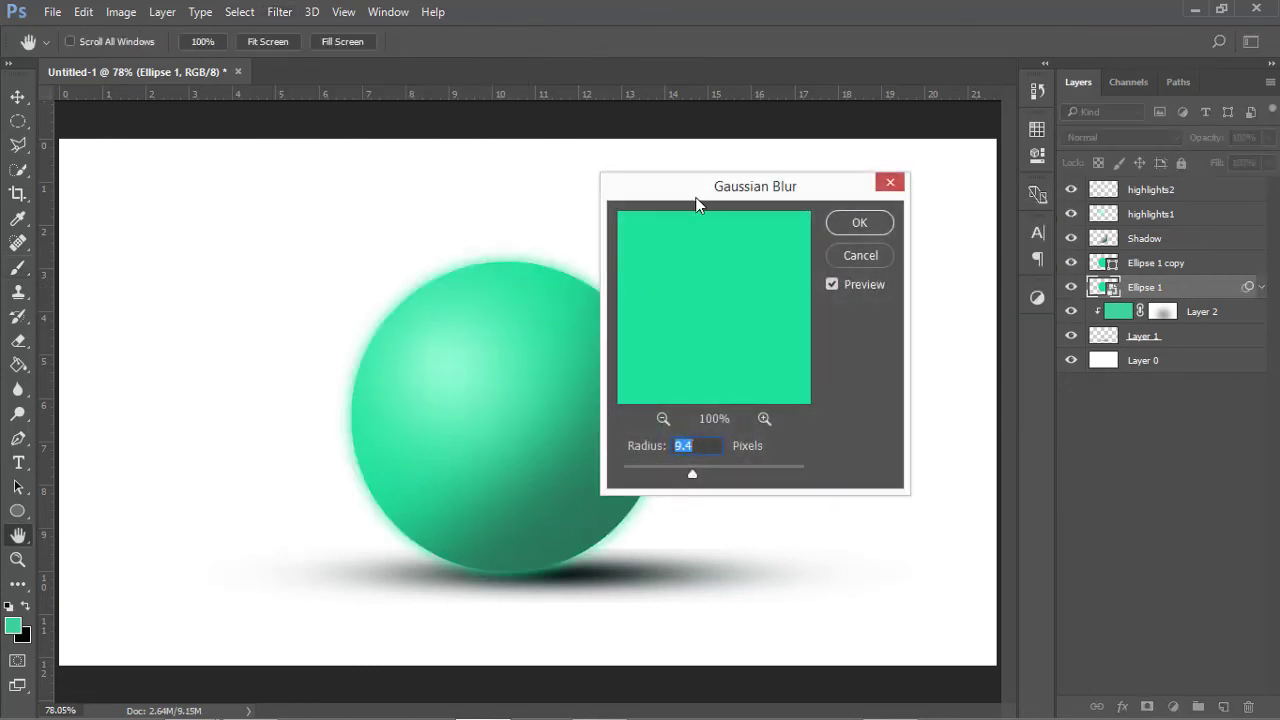
left_click_drag(699, 195, 765, 174)
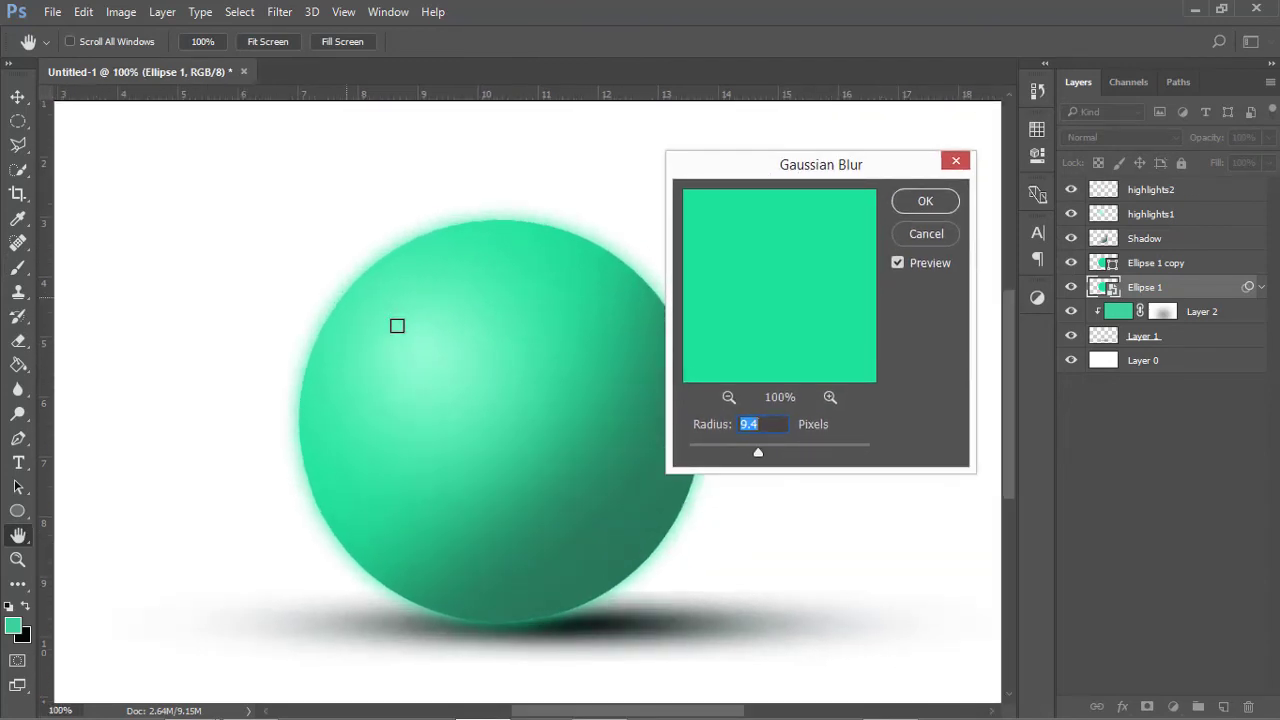
key("ctrl+plus")
key("ctrl+plus")
key("ctrl+plus")
left_click_drag(314, 256, 526, 509)
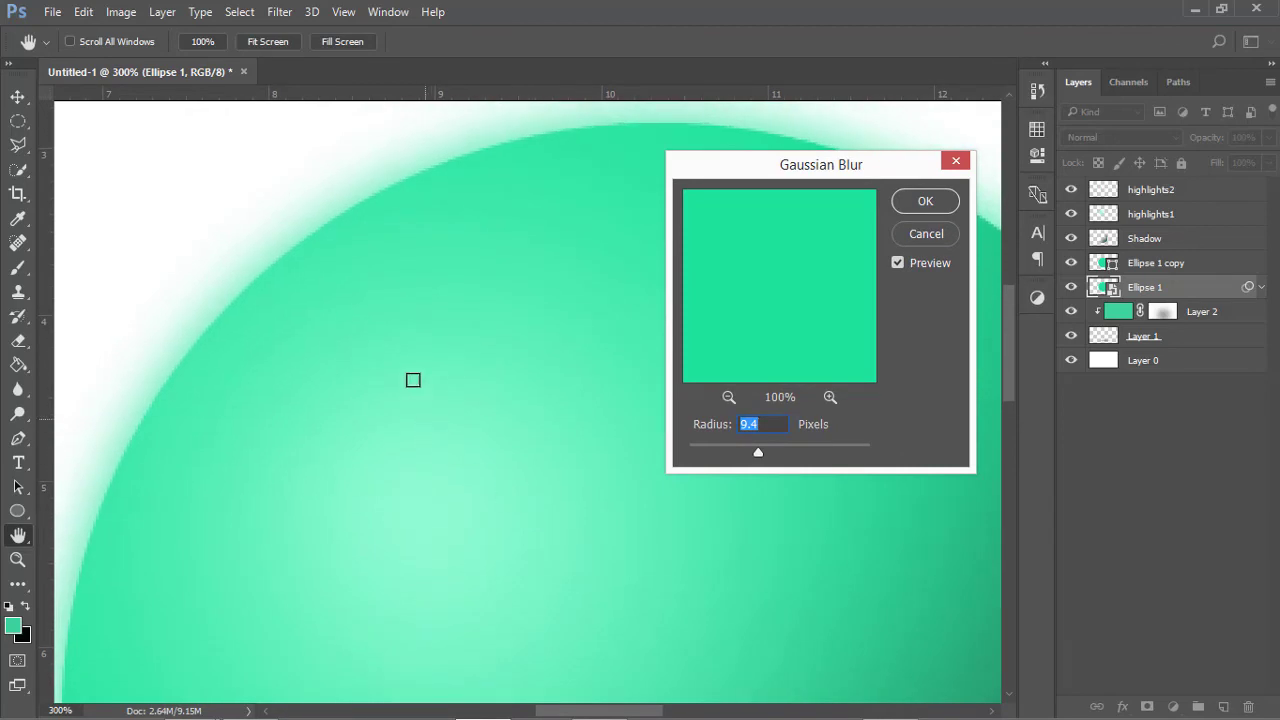
left_click(700, 446)
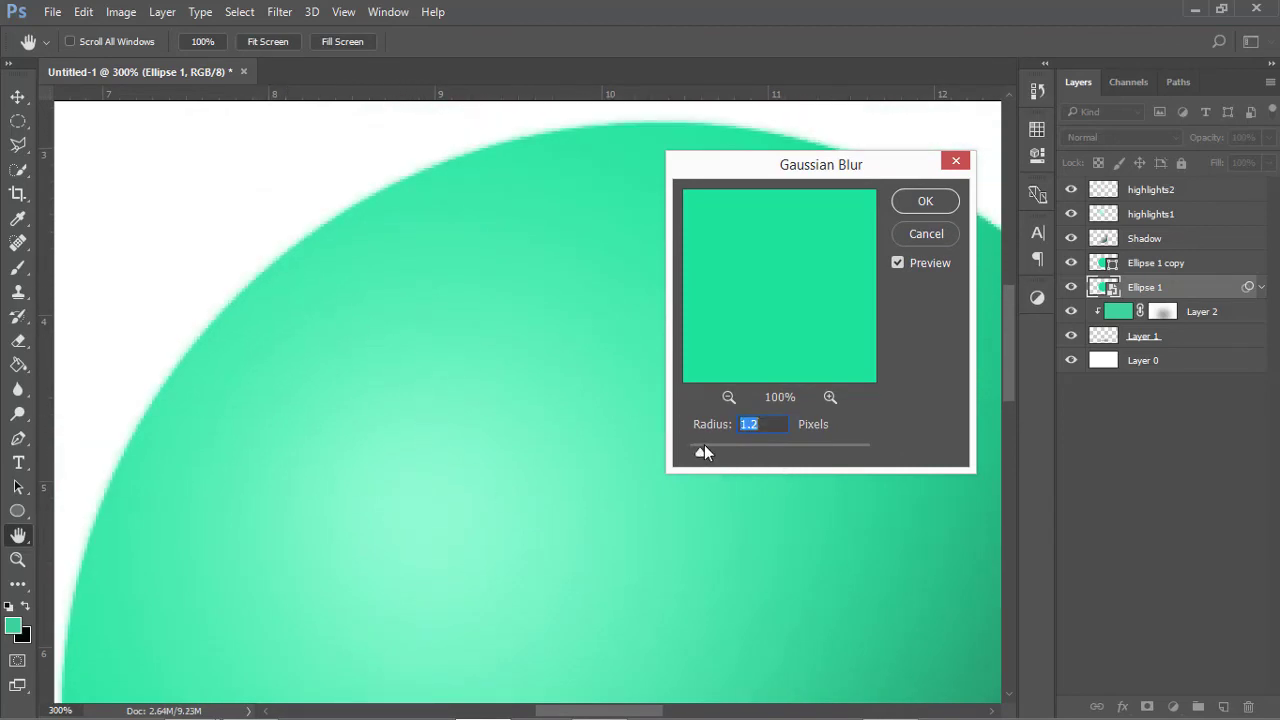
left_click_drag(704, 446, 710, 456)
type("2")
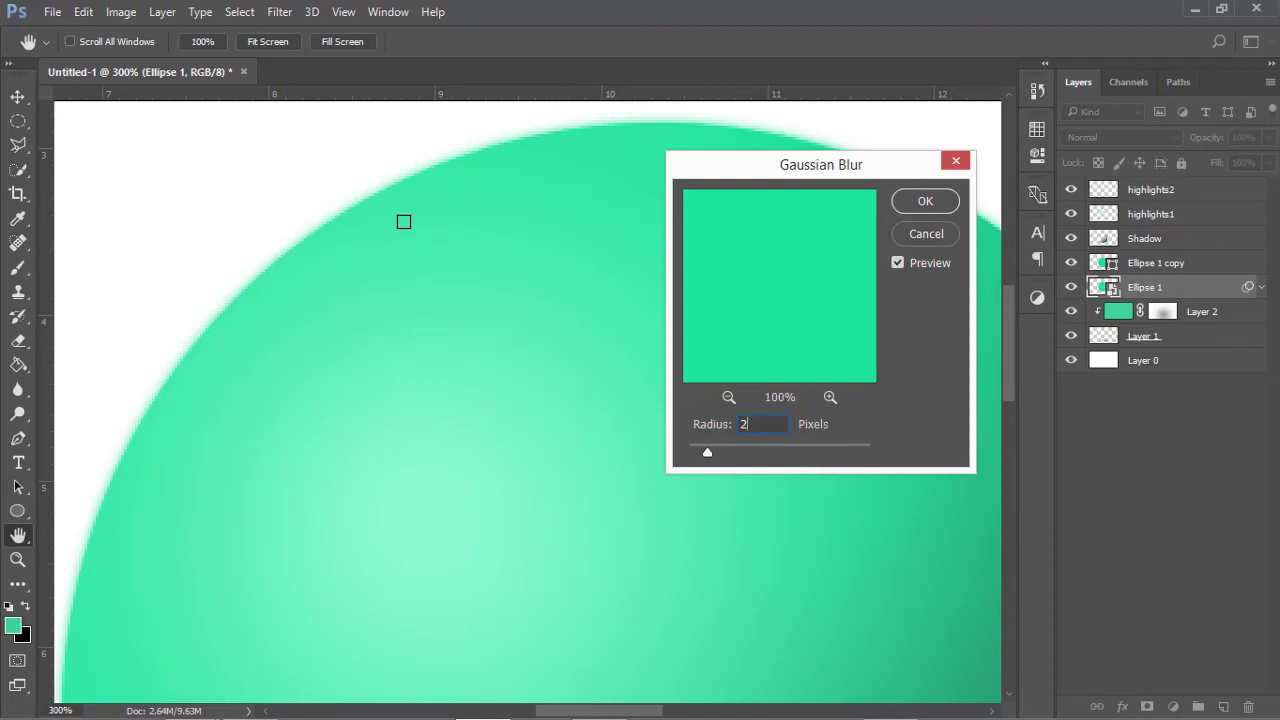
left_click(927, 204)
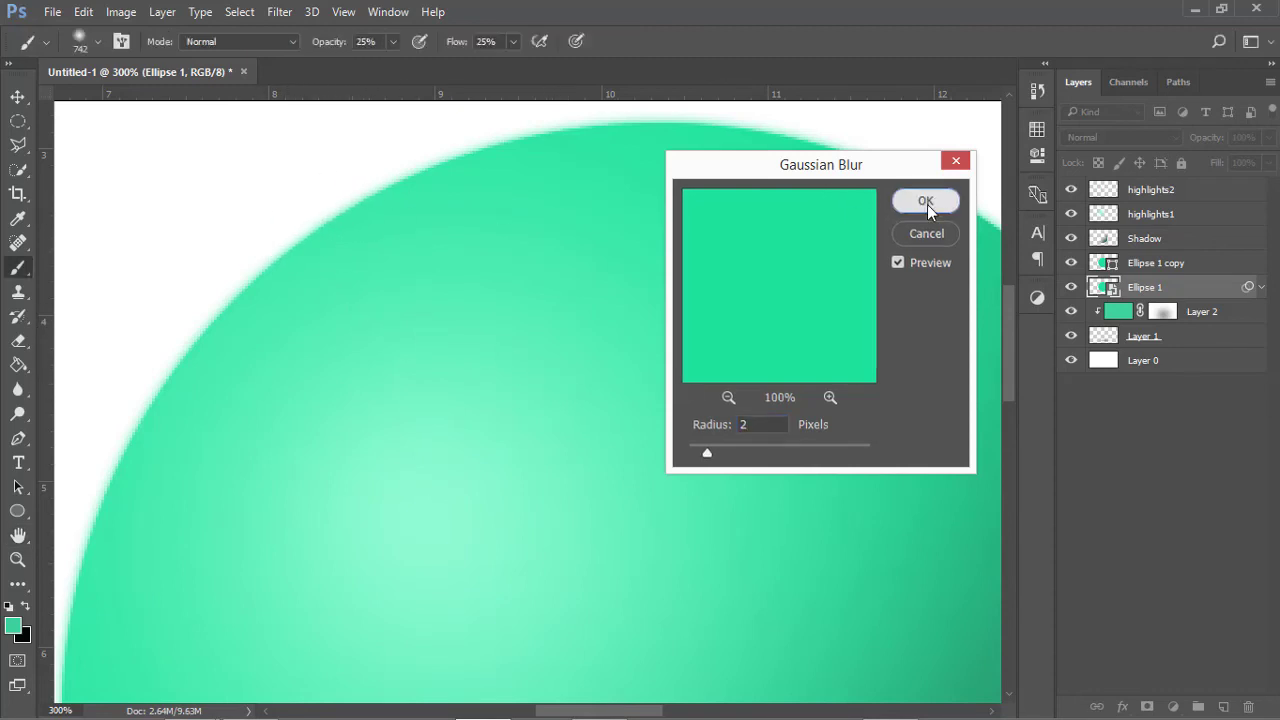
key("ctrl+0")
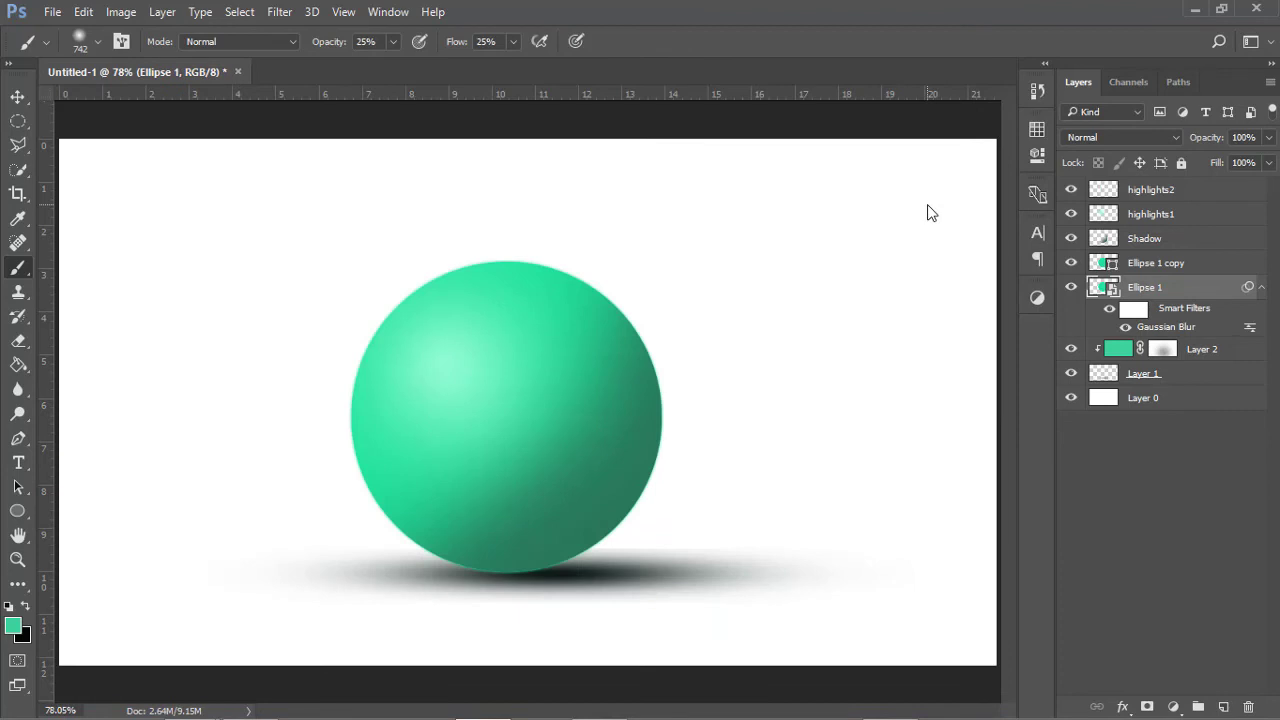
left_click(1069, 290)
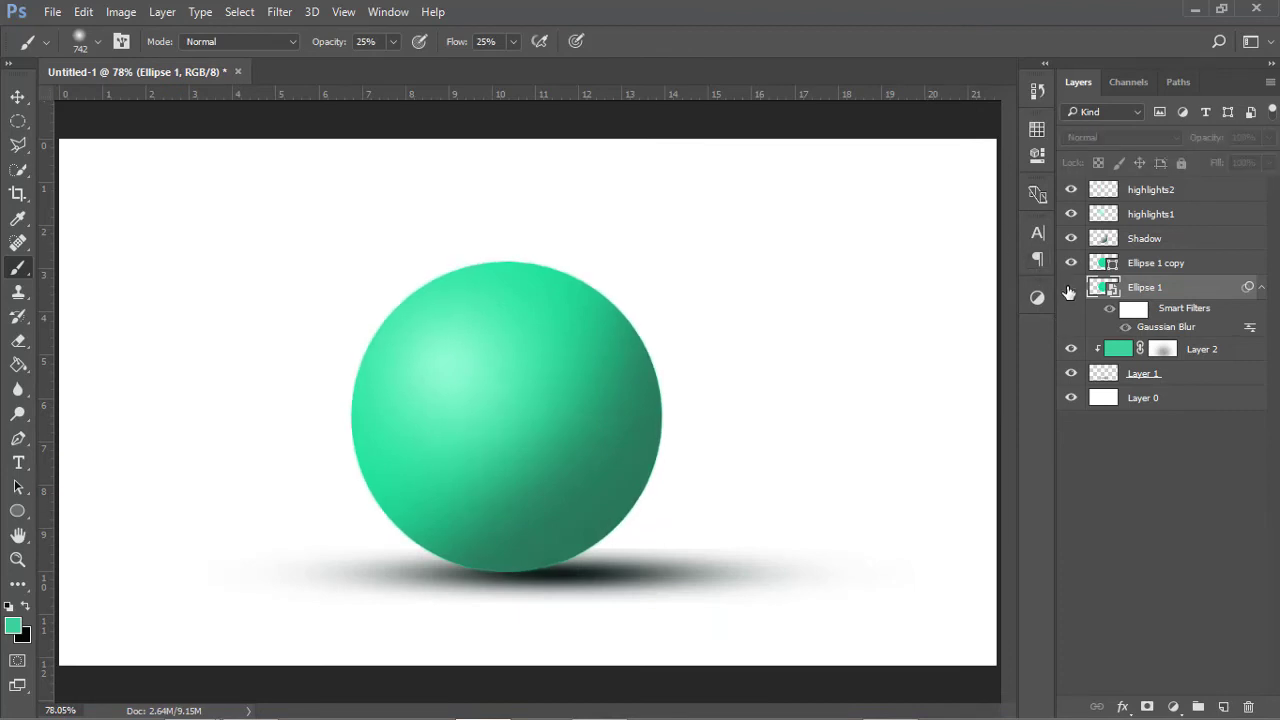
left_click(1069, 290)
left_click(1069, 290)
left_click(1069, 290)
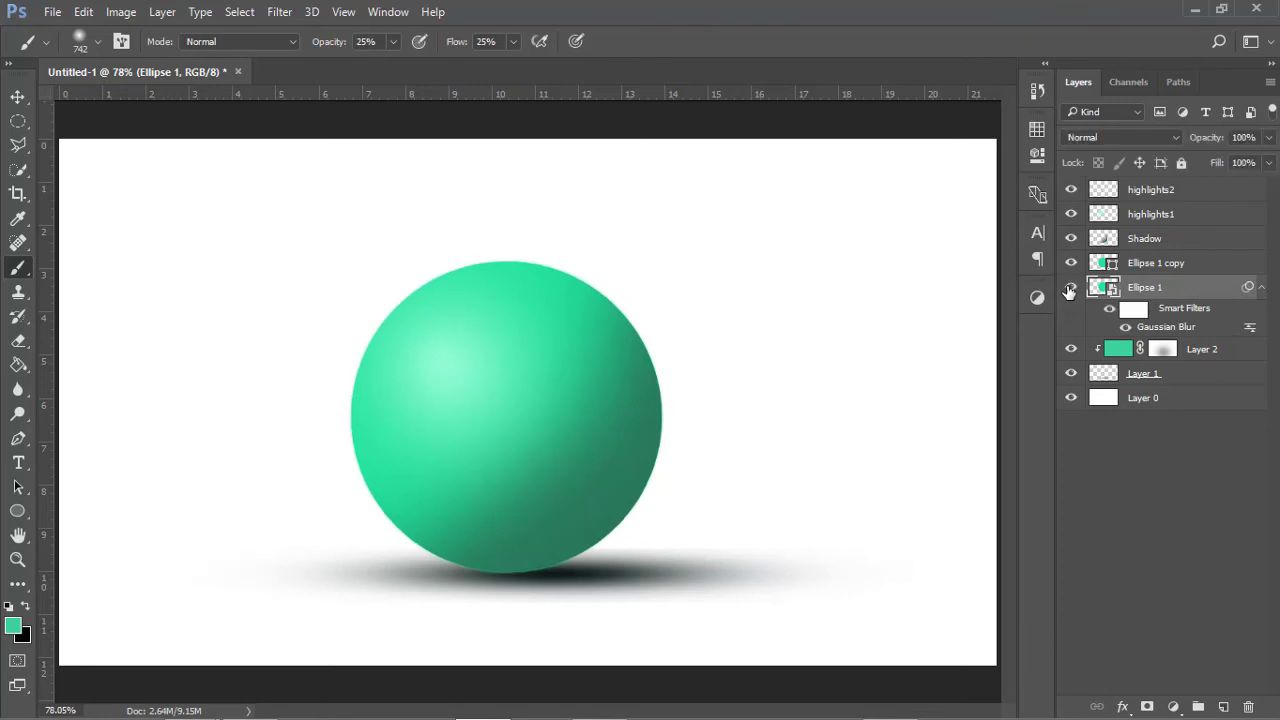
left_click(1069, 290)
left_click(1069, 290)
key("ctrl+plus")
key("ctrl+plus")
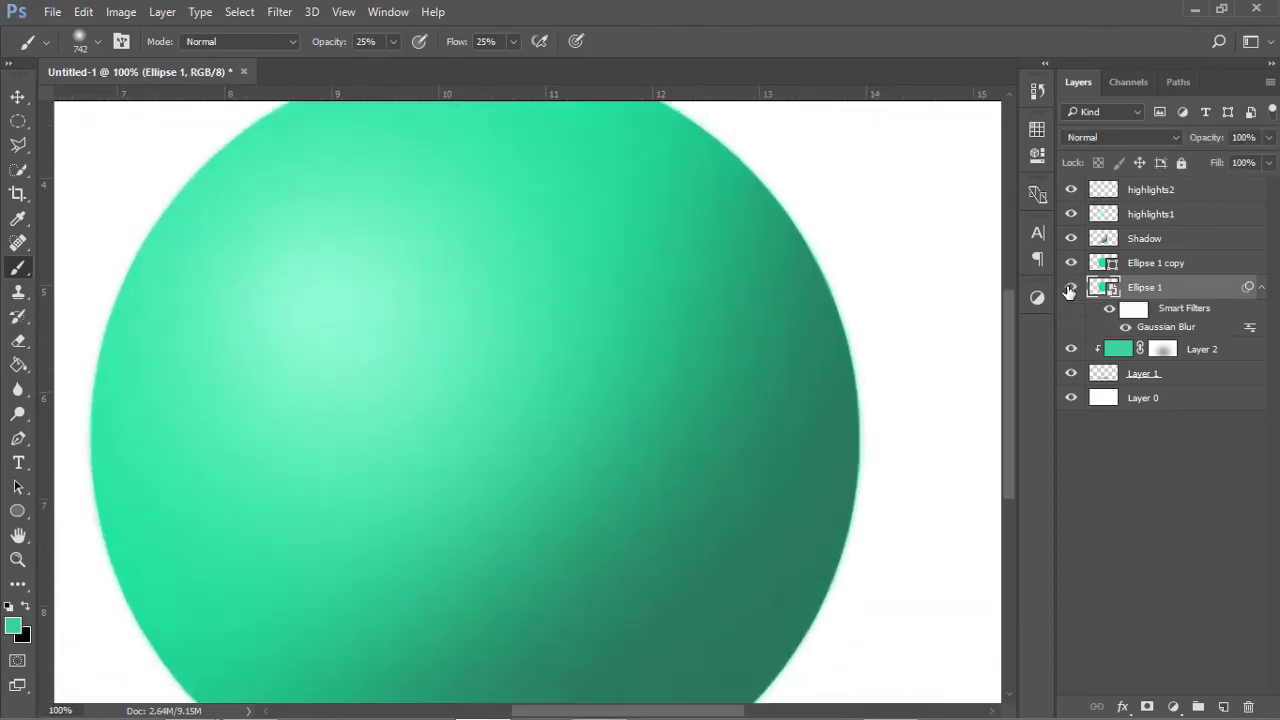
key("ctrl+plus")
left_click_drag(814, 200, 791, 600)
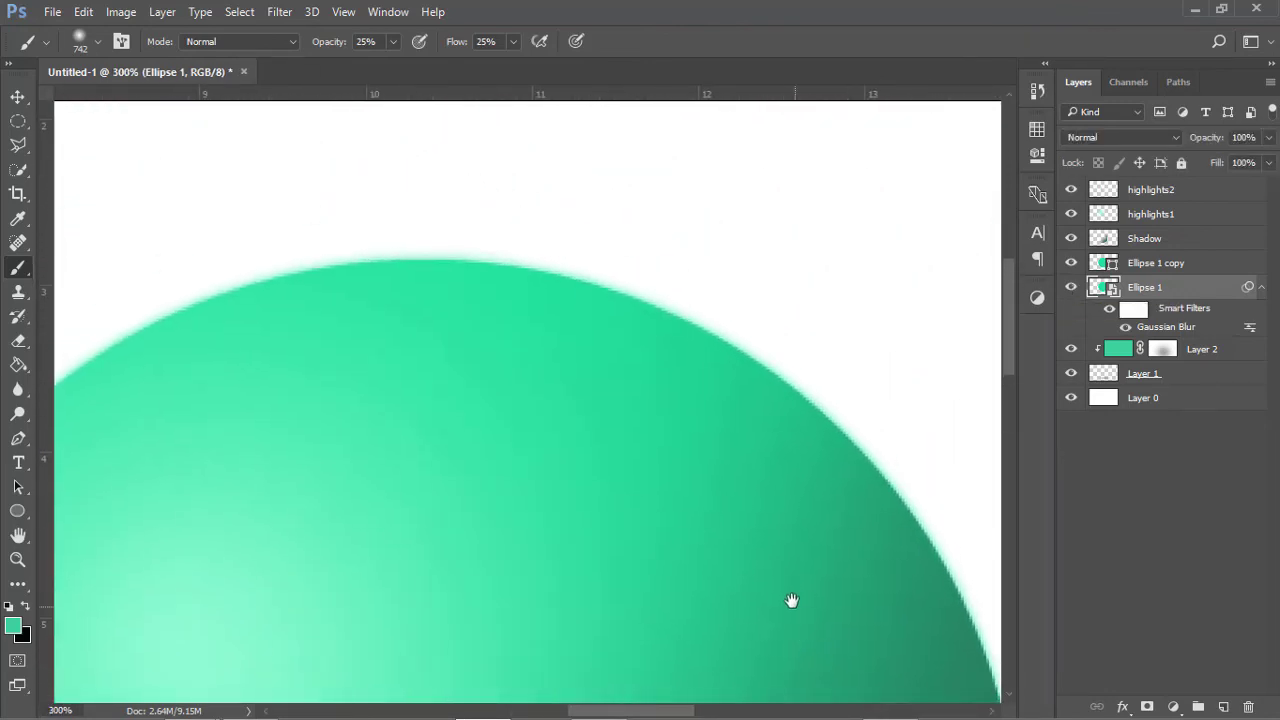
left_click(1069, 290)
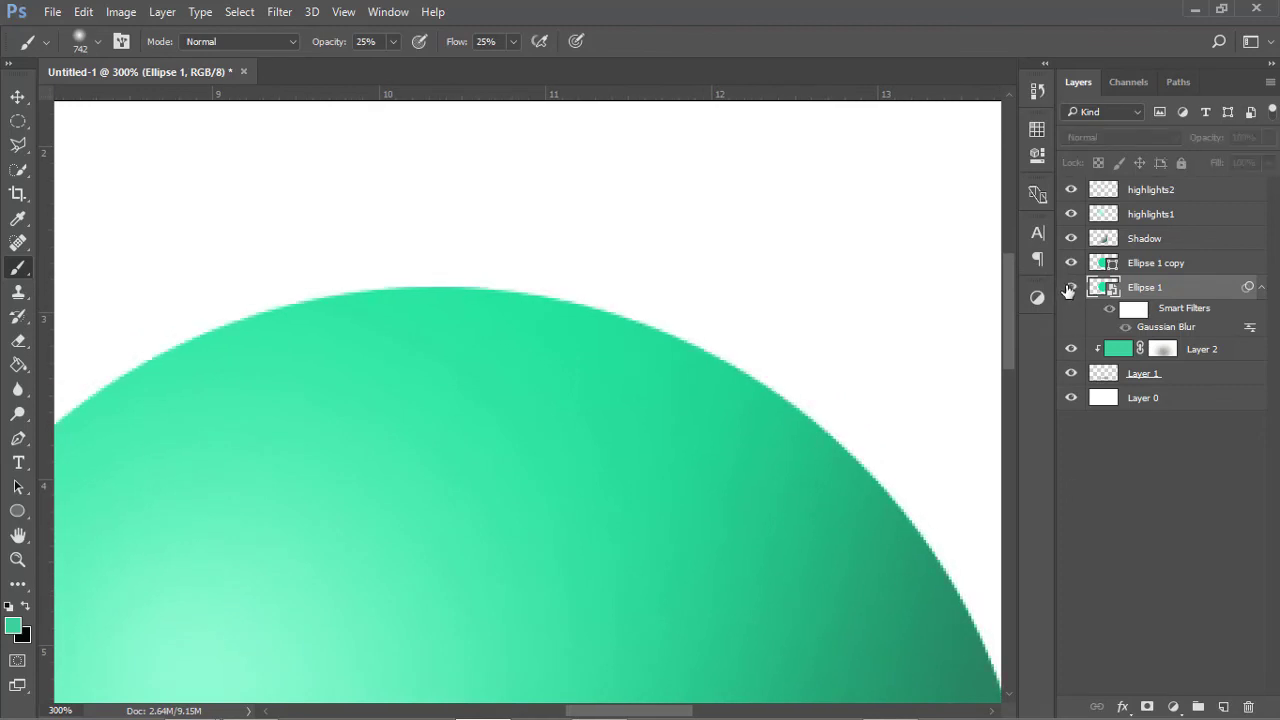
left_click(1069, 290)
left_click(1069, 290)
left_click(1069, 290)
left_click(1069, 290)
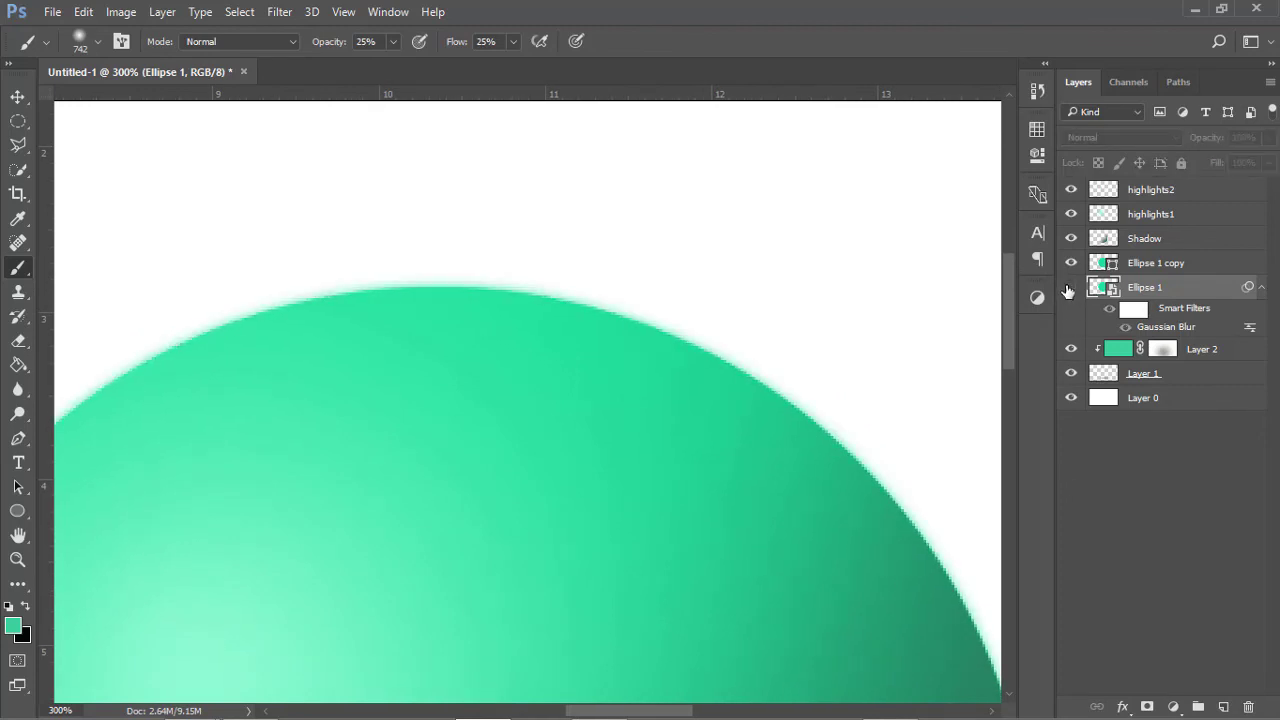
left_click(1068, 290)
key("ctrl+0")
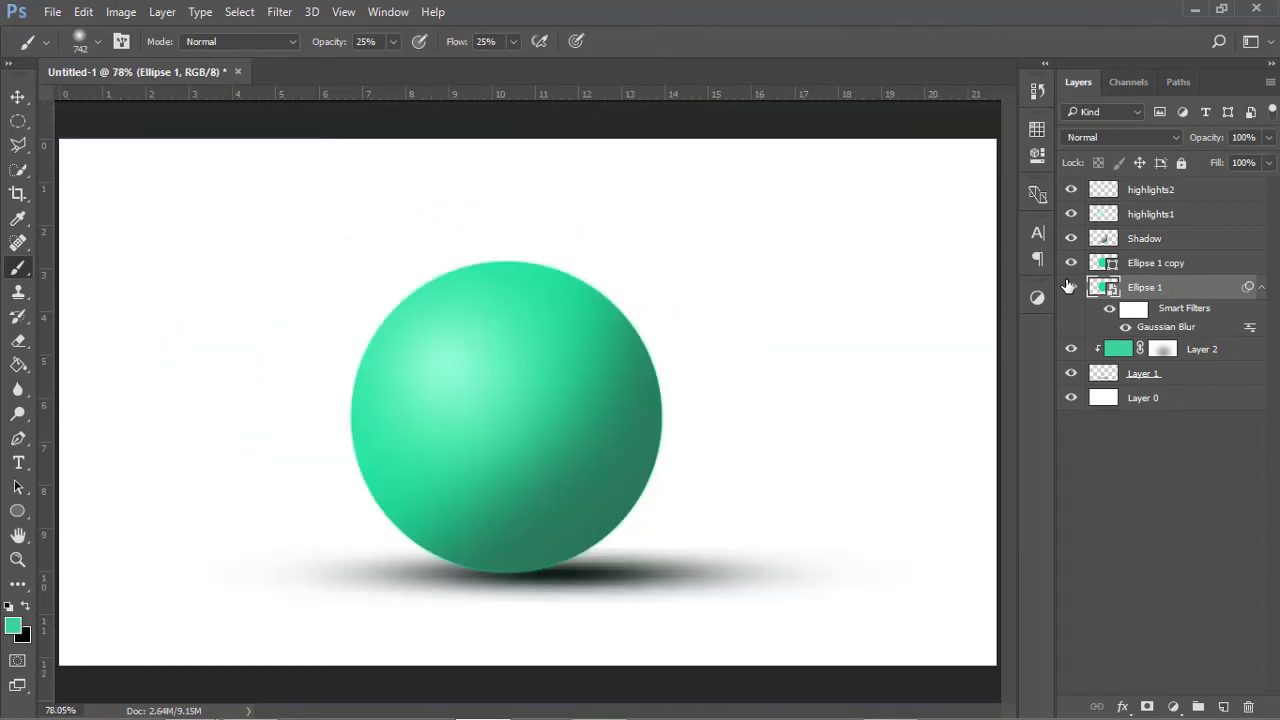
left_click(1130, 405)
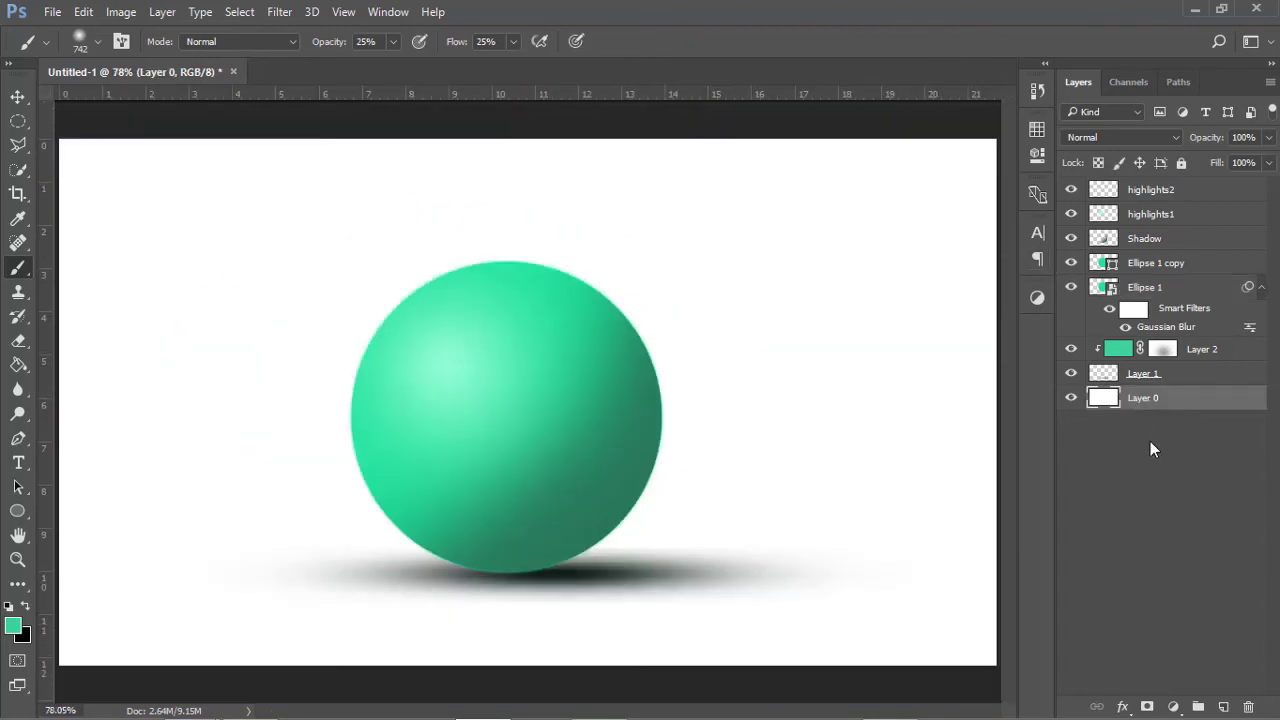
Add a Gradient fill layer starting from the Black, White preset.
left_click(1173, 707)
left_click(1148, 320)
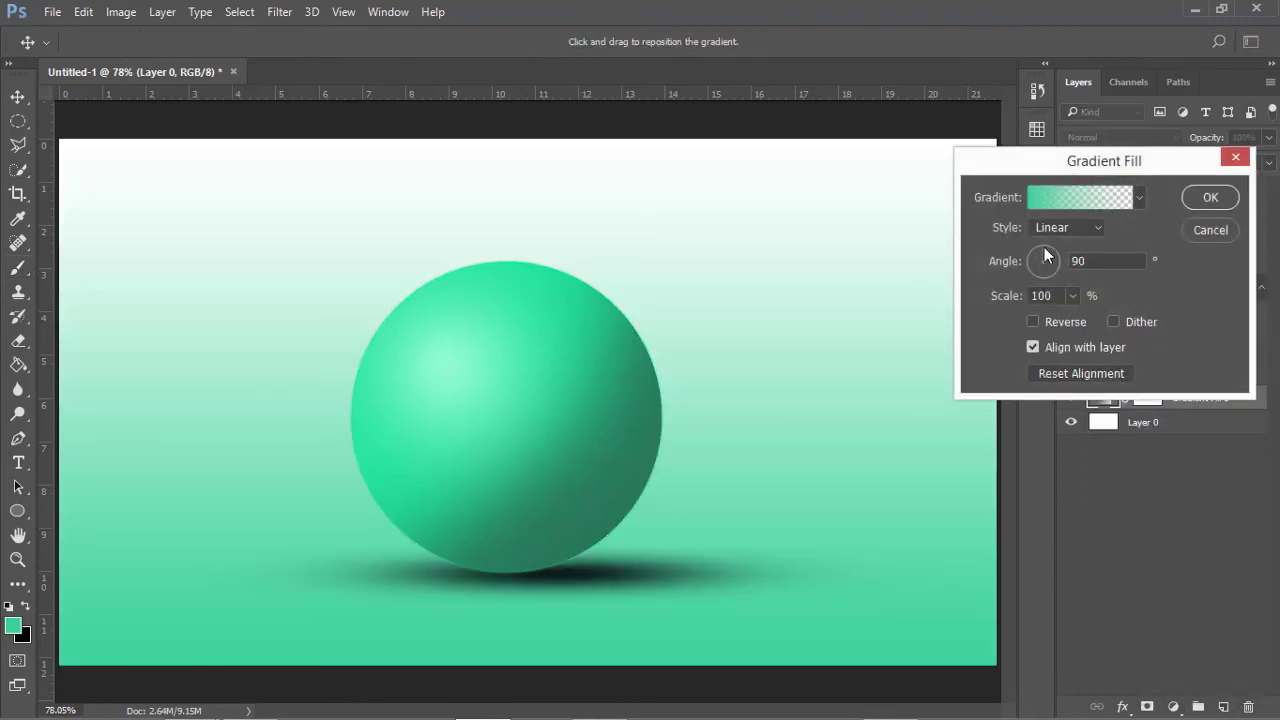
left_click(1068, 199)
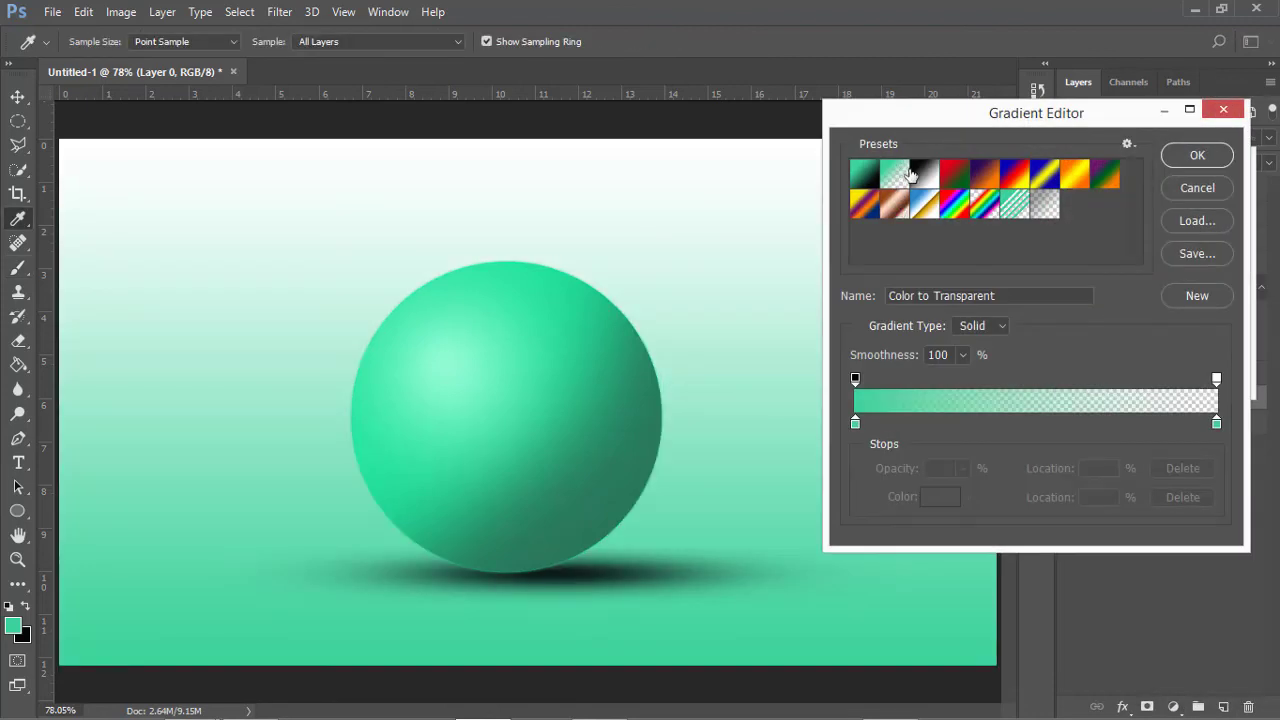
left_click(925, 175)
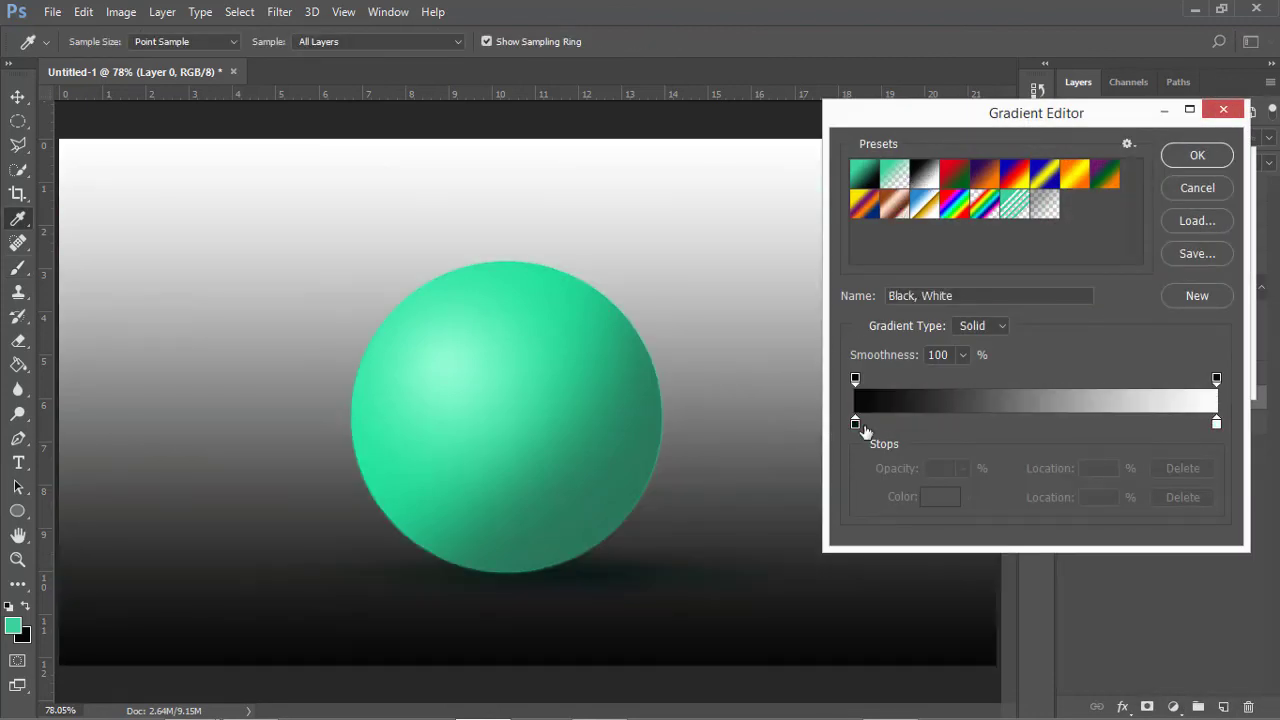
Set the gradient's left stop to dark green 126d4c.
left_click(855, 422)
left_click(938, 496)
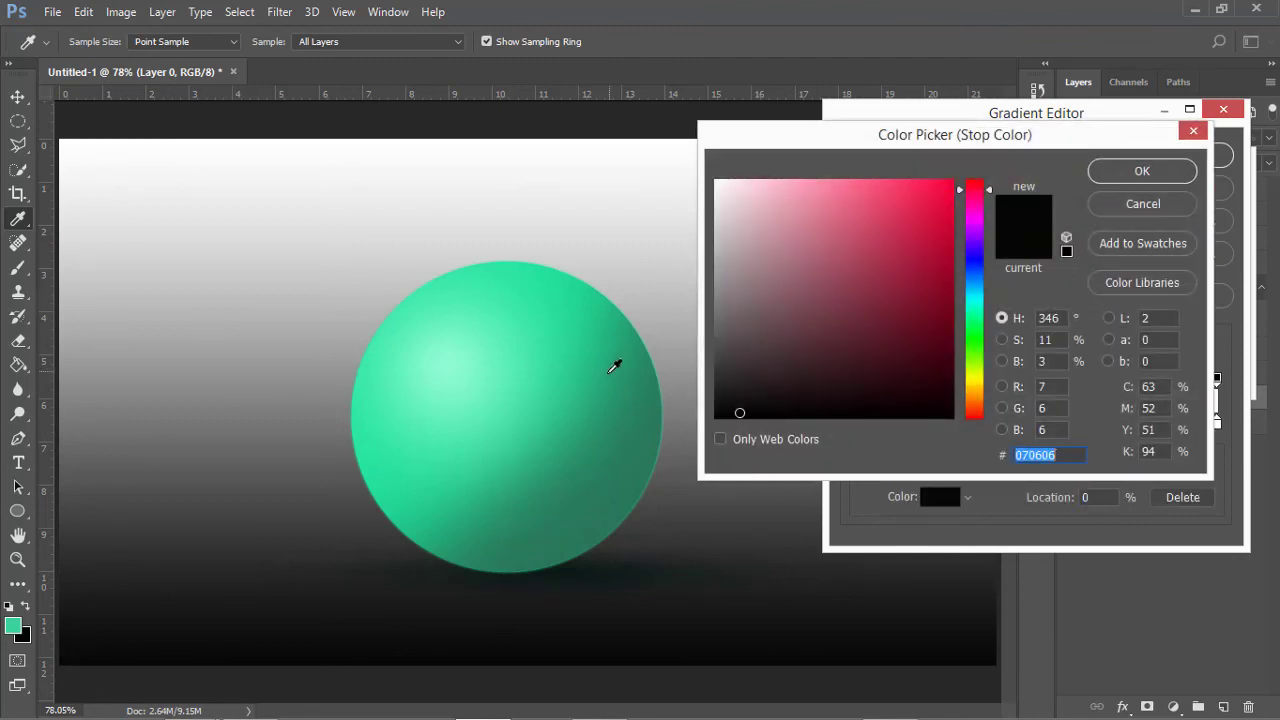
left_click(607, 506)
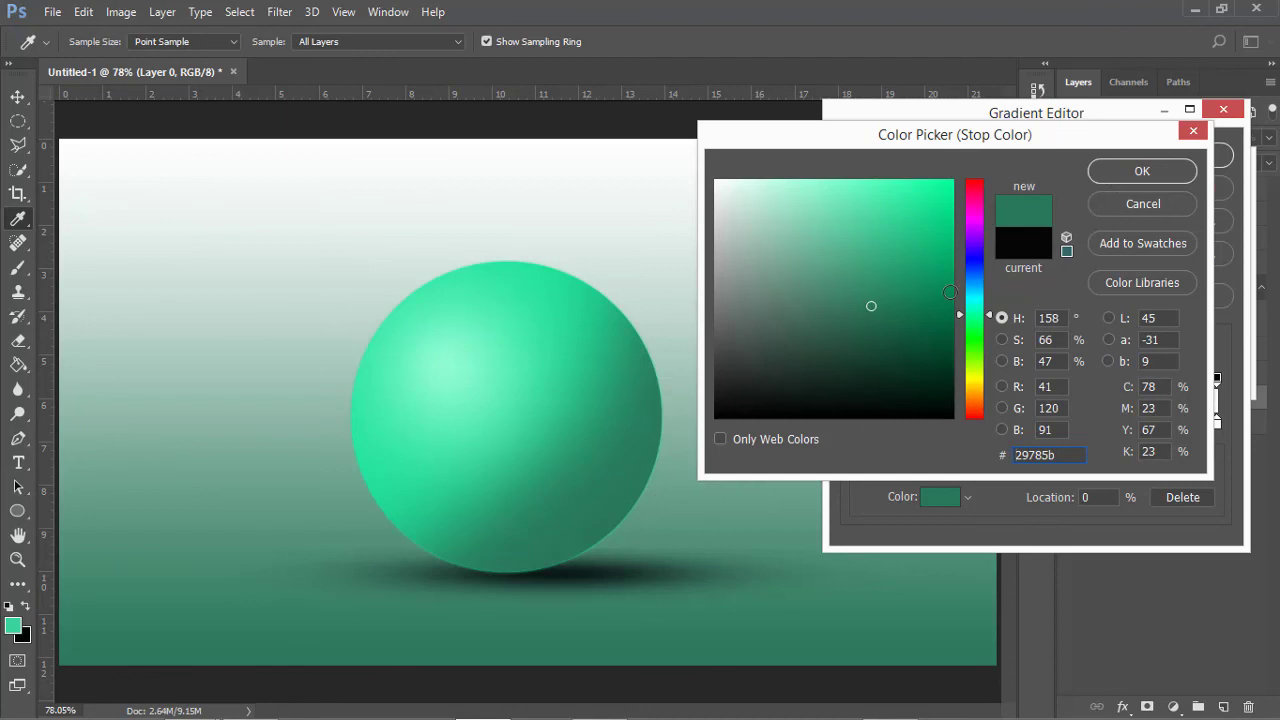
left_click(658, 400)
left_click(906, 305)
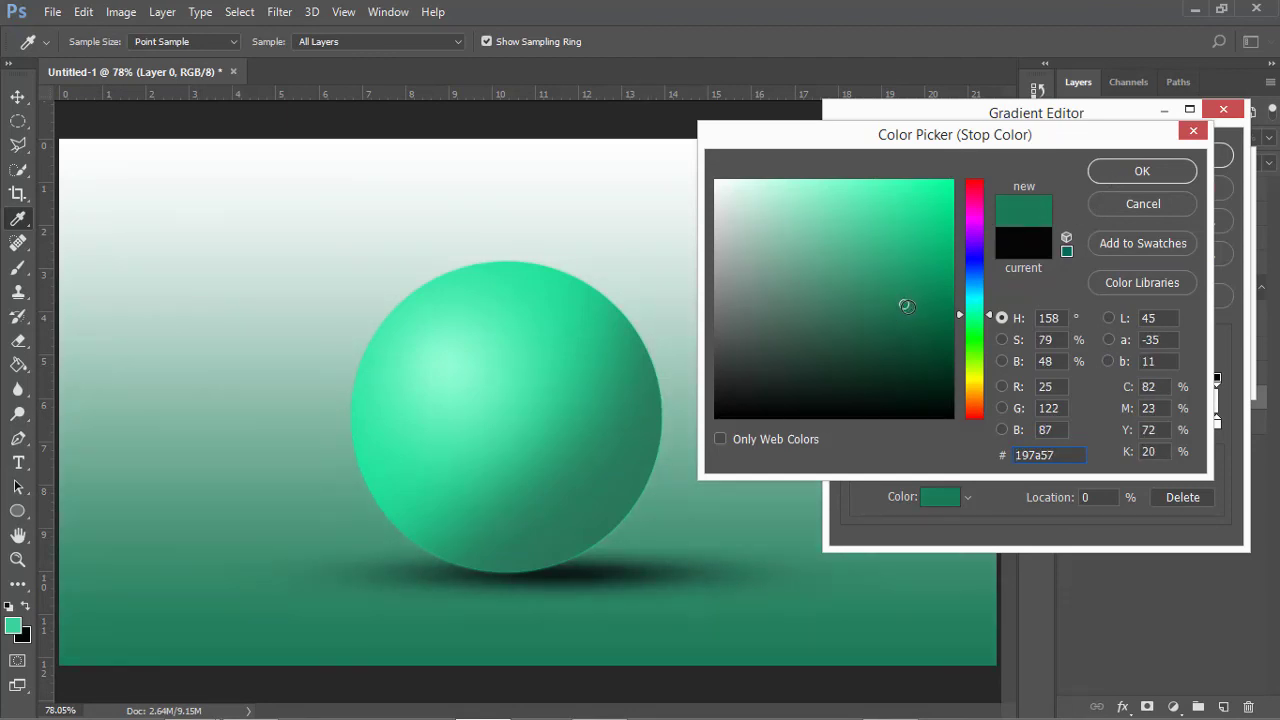
left_click_drag(906, 305, 914, 316)
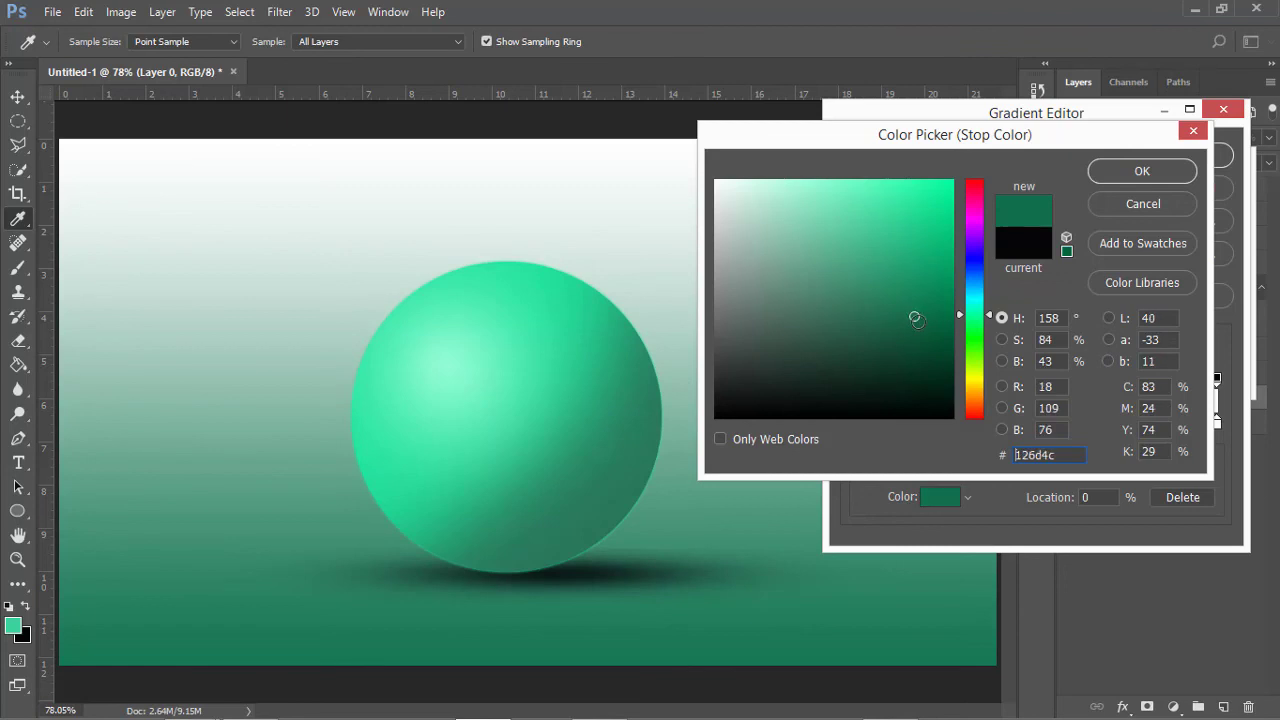
left_click(1138, 172)
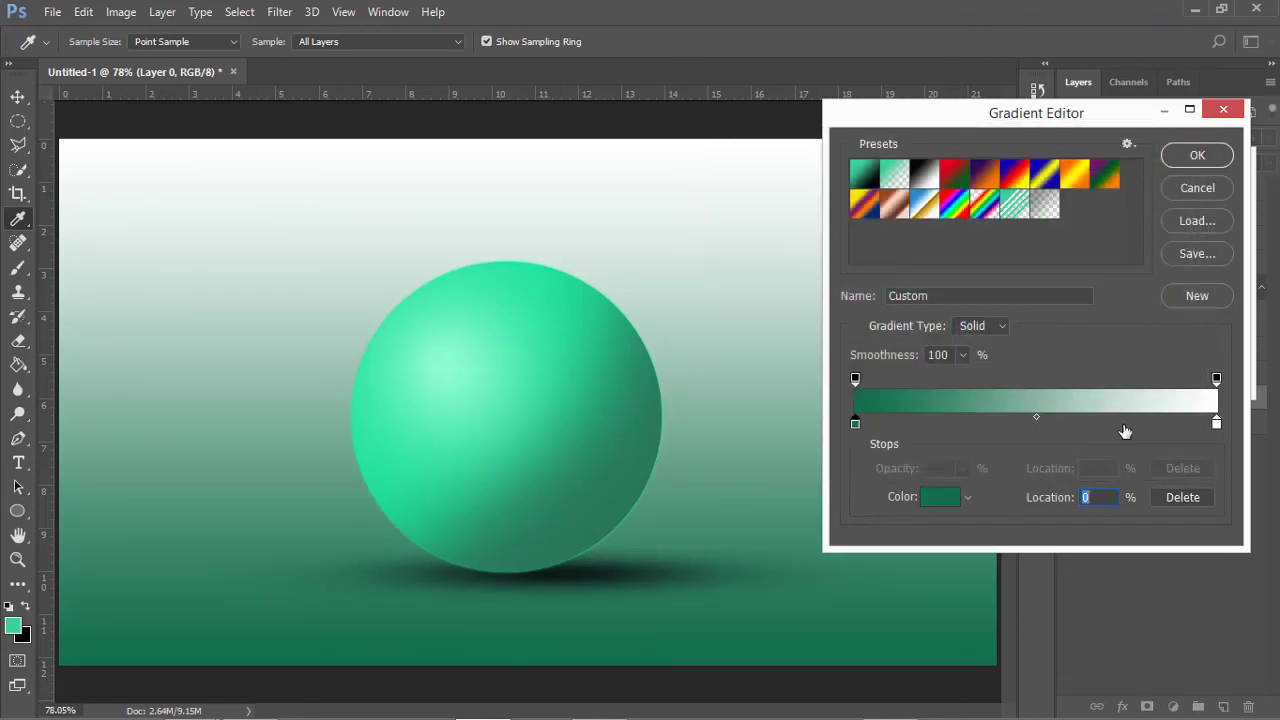
Set the right stop to mint 5effc4 and accept the gradient.
left_click(1216, 423)
left_click(937, 498)
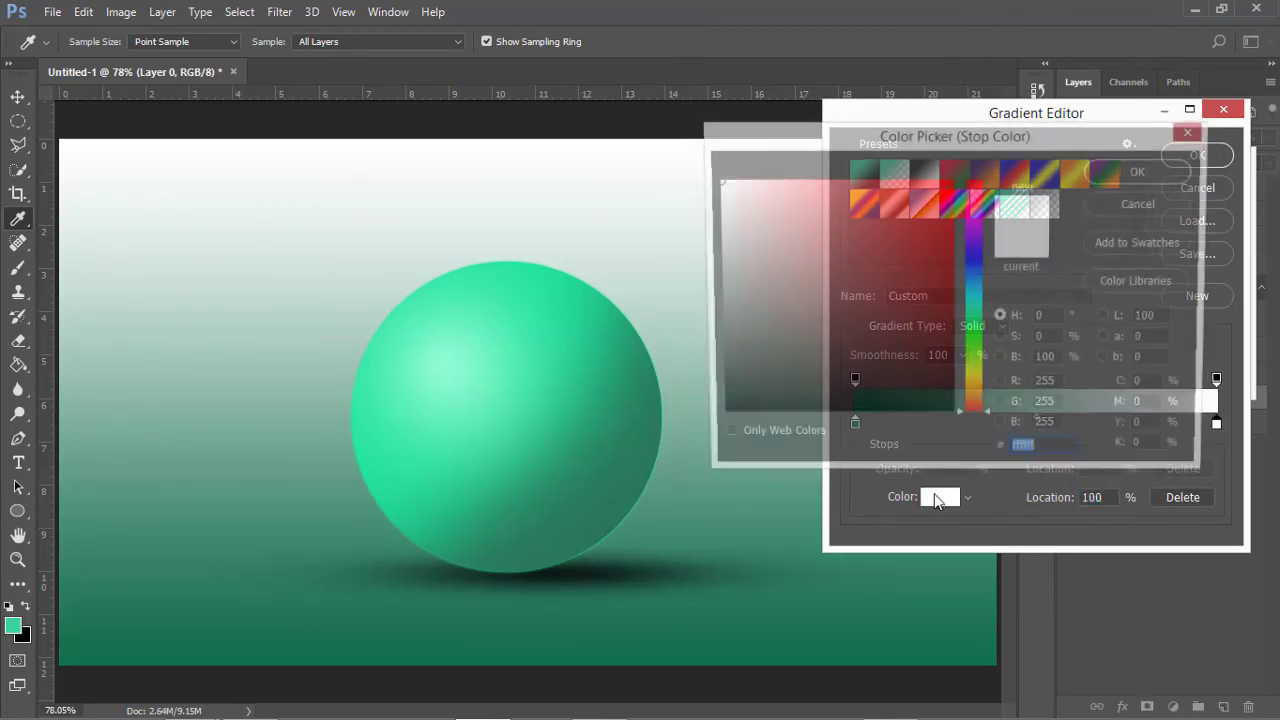
left_click(446, 360)
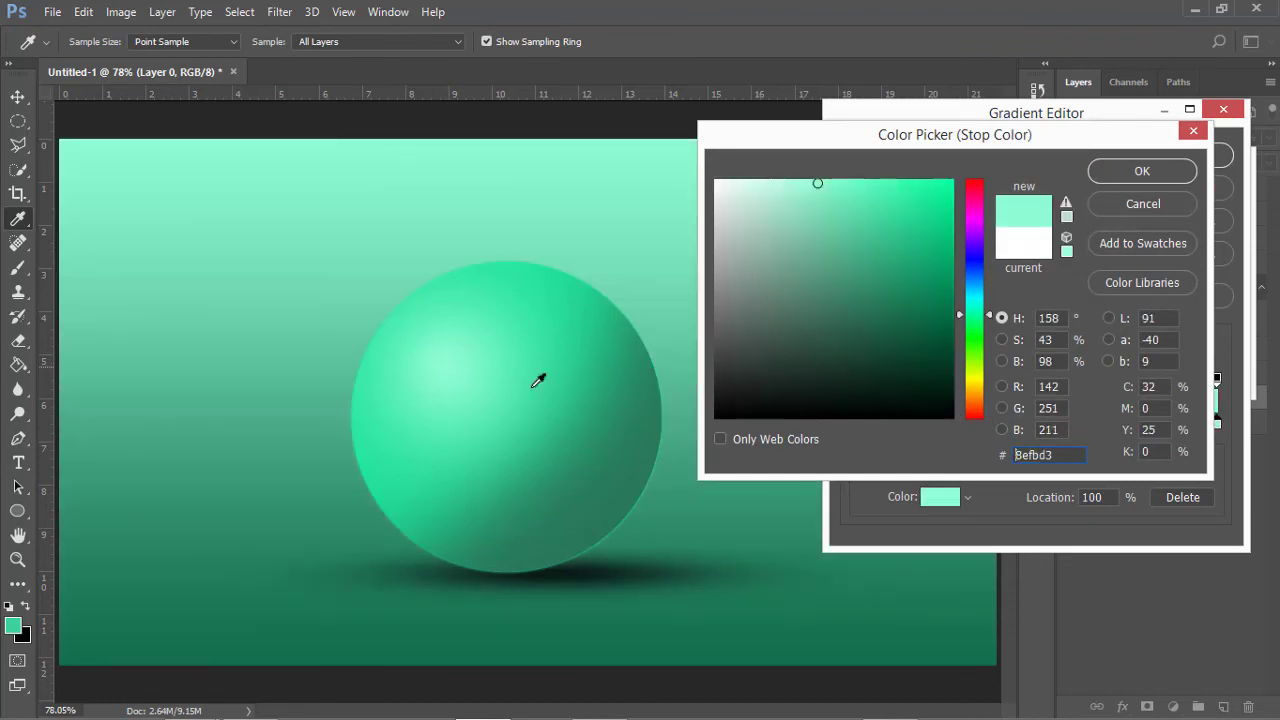
left_click_drag(818, 183, 863, 180)
left_click(1137, 173)
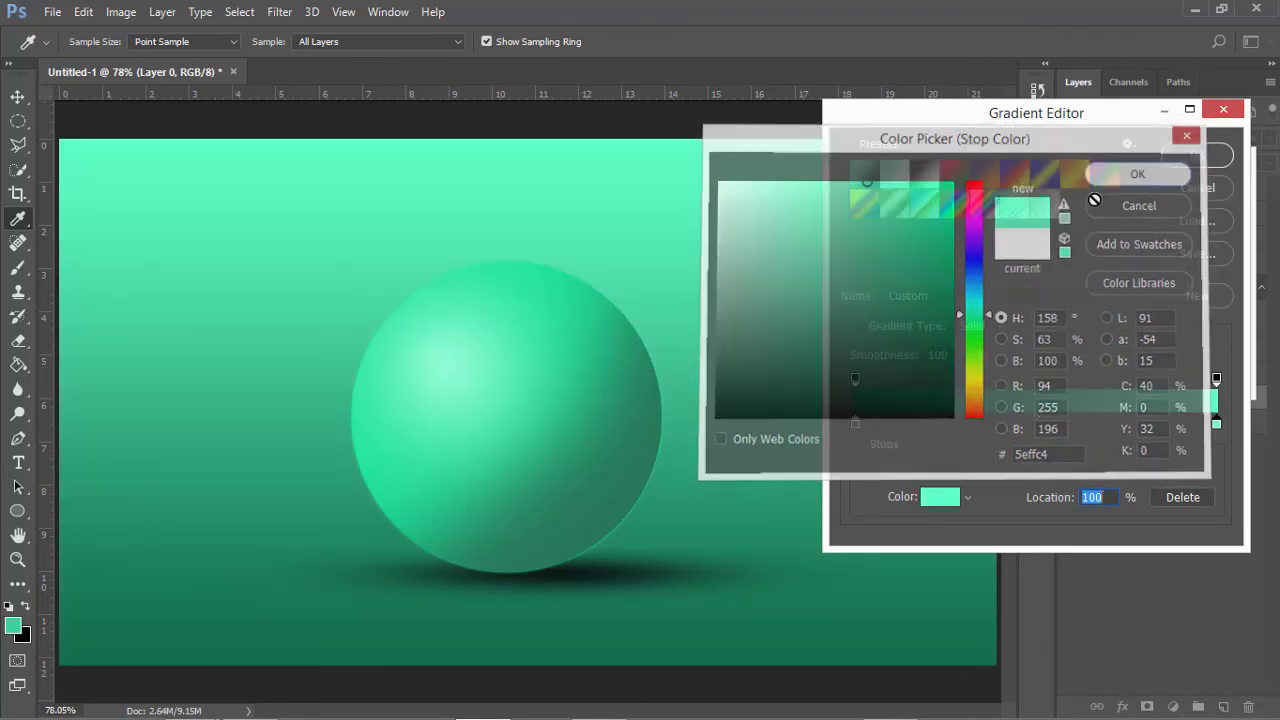
left_click(1183, 157)
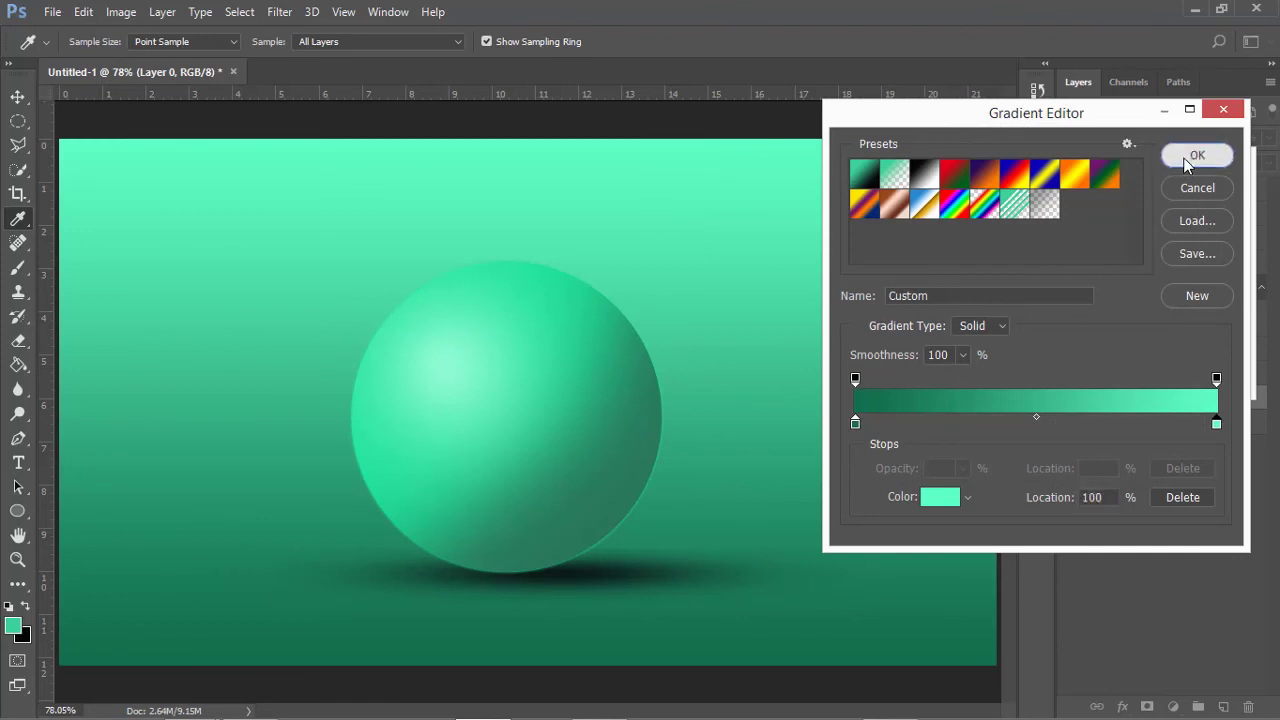
Try Reverse in the Gradient Fill dialog, turn it back off, and commit the fill layer.
left_click_drag(1080, 165, 873, 164)
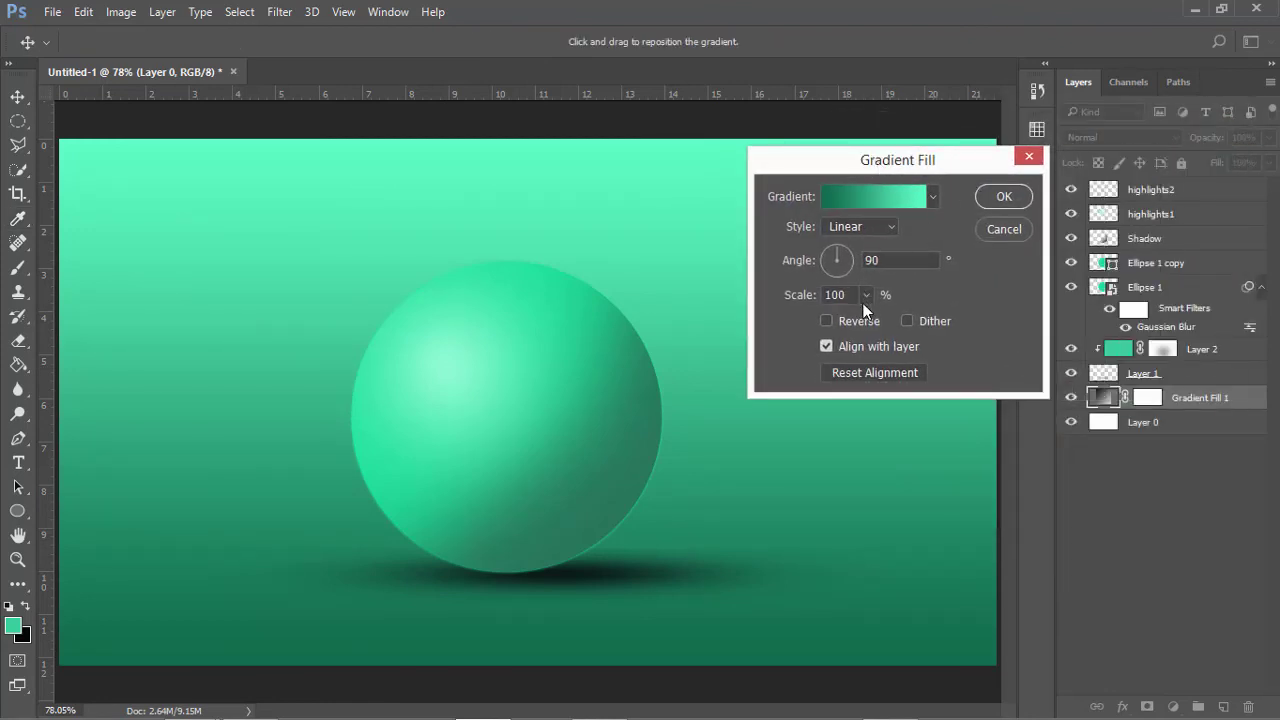
left_click(827, 321)
left_click(827, 321)
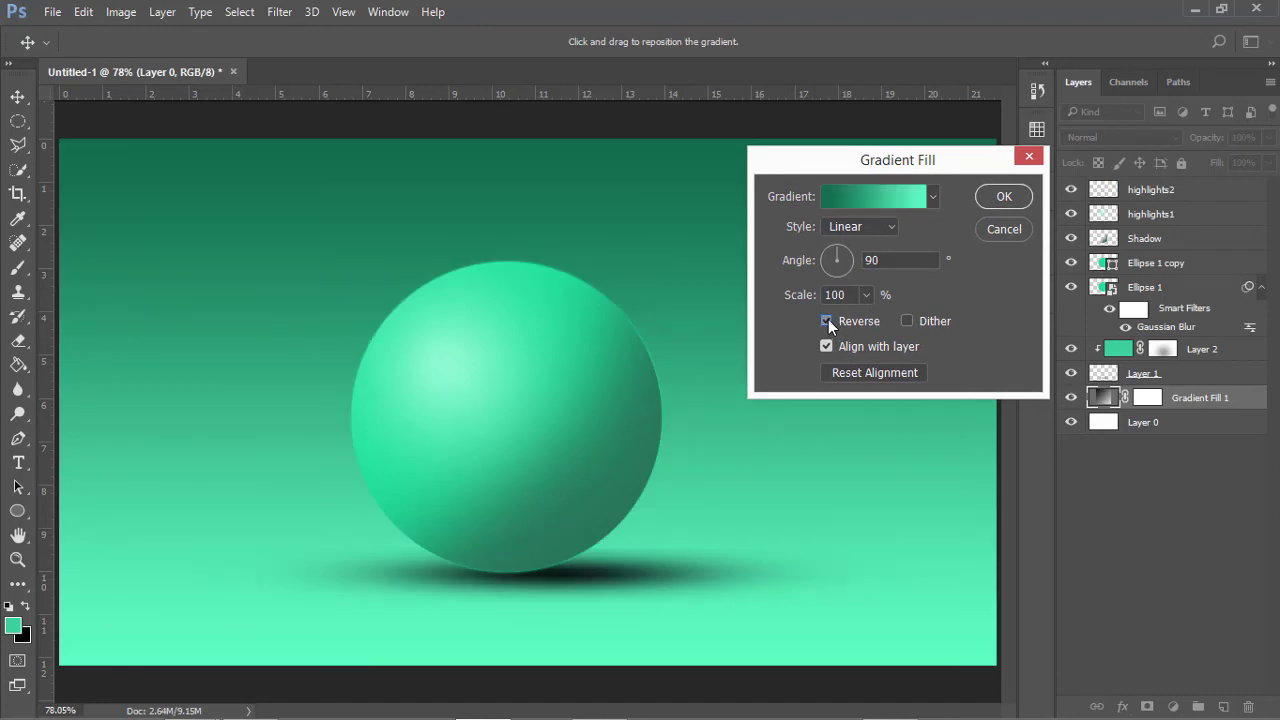
left_click_drag(826, 163, 867, 155)
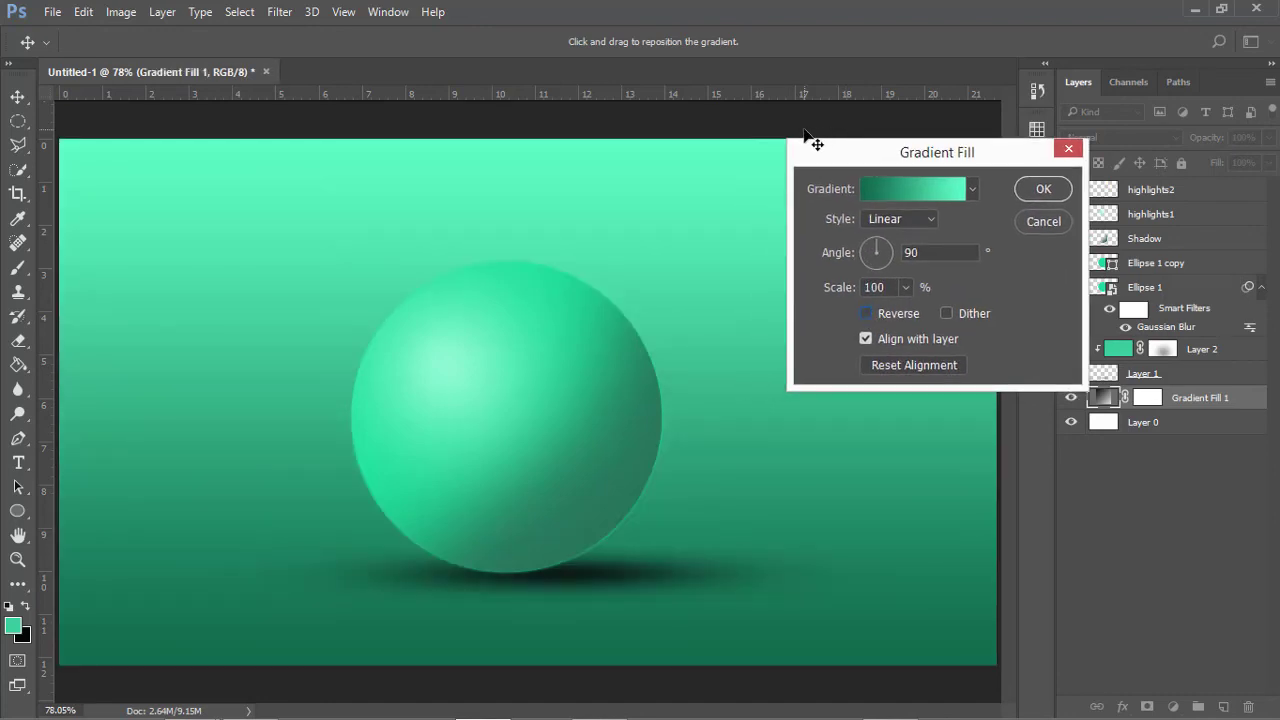
key("ctrl+minus")
key("ctrl+minus")
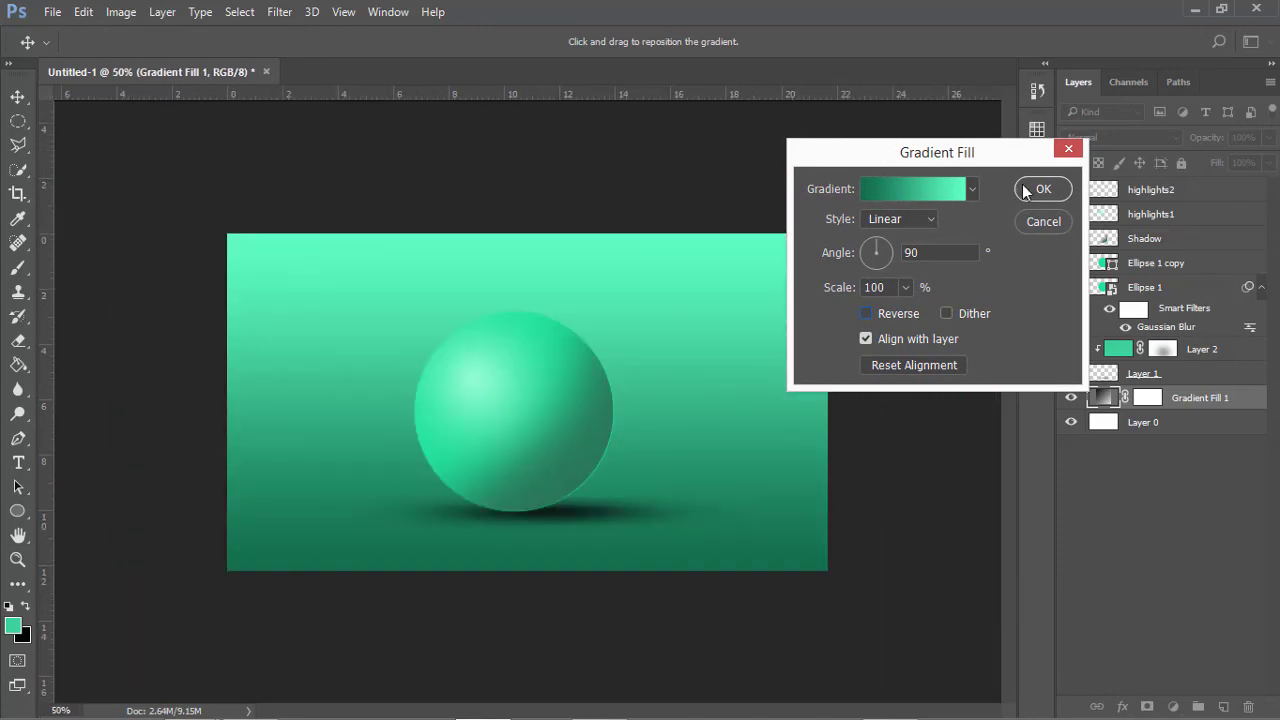
left_click(1043, 189)
Hide the Gradient Fill 1 layer so the sphere sits on white, then fit the view.
left_click(1071, 398)
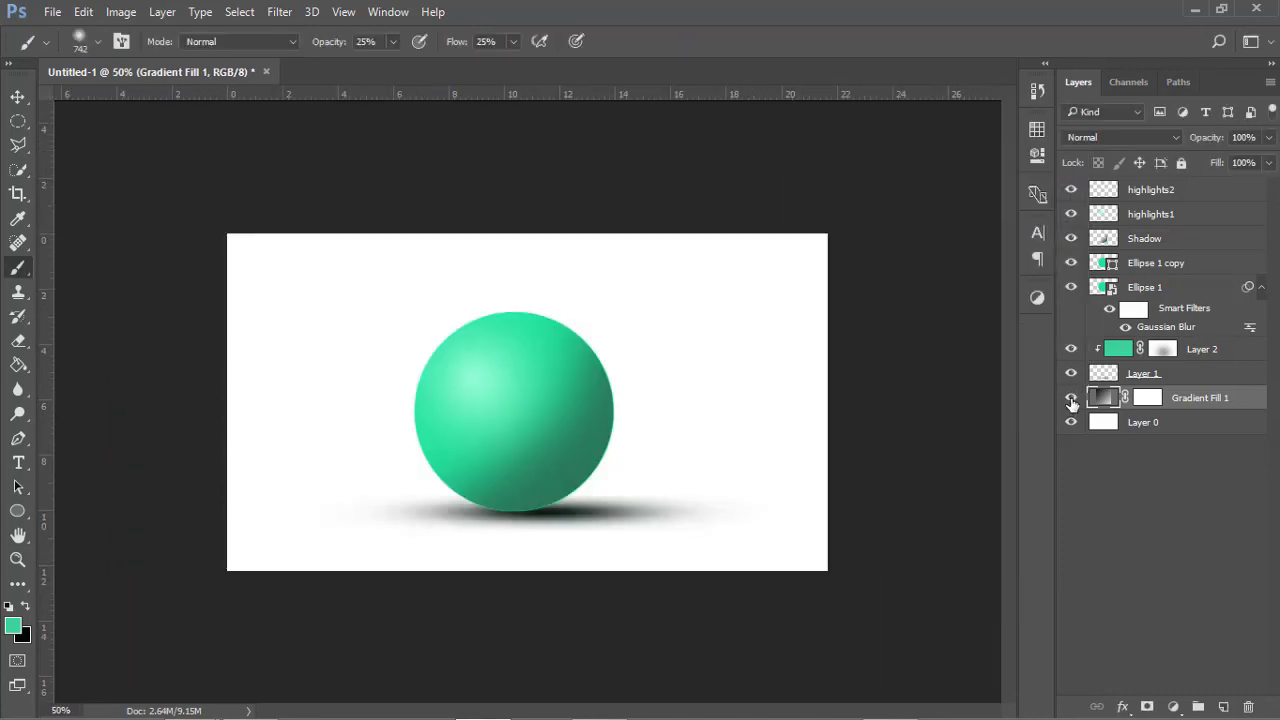
left_click(1071, 398)
left_click(1071, 398)
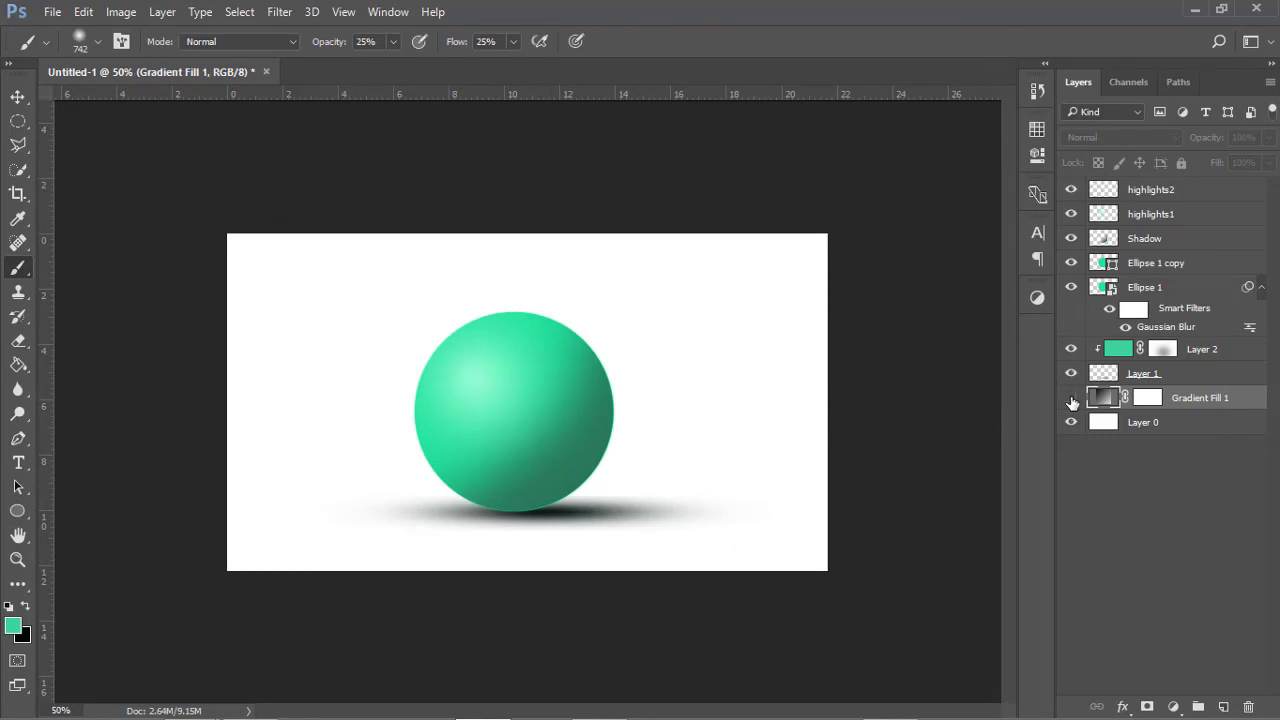
key("ctrl+0")
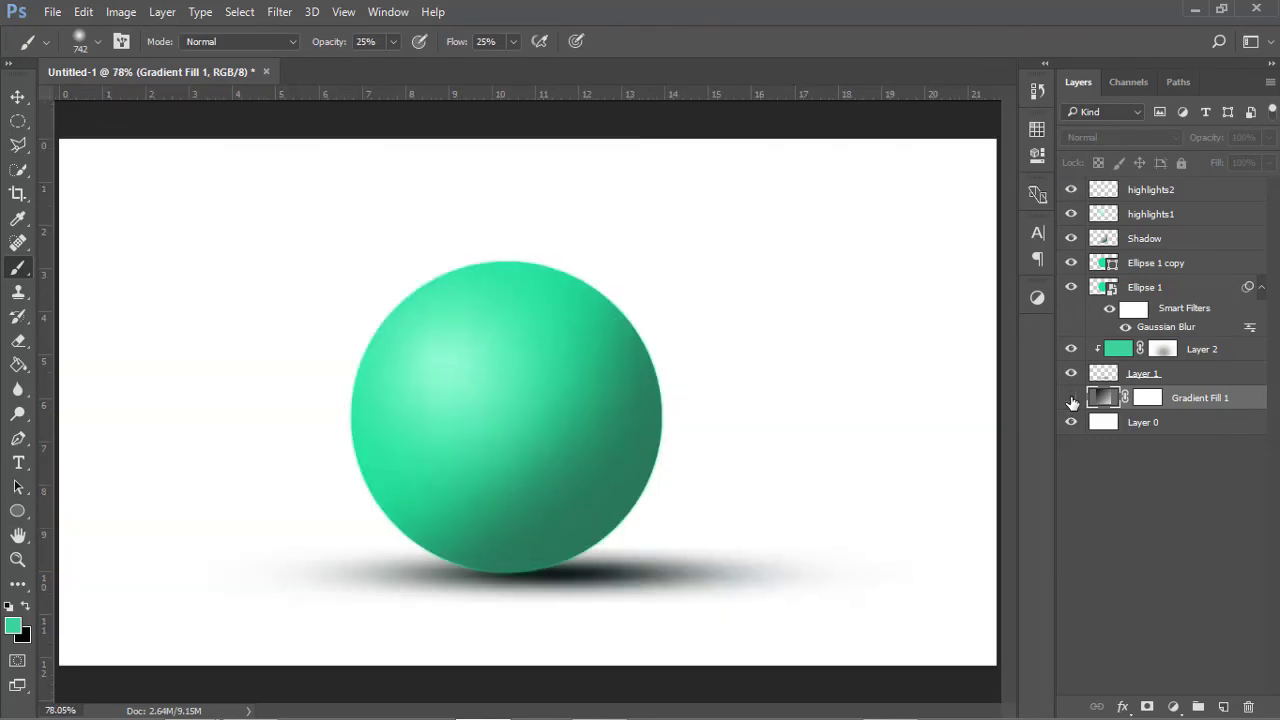